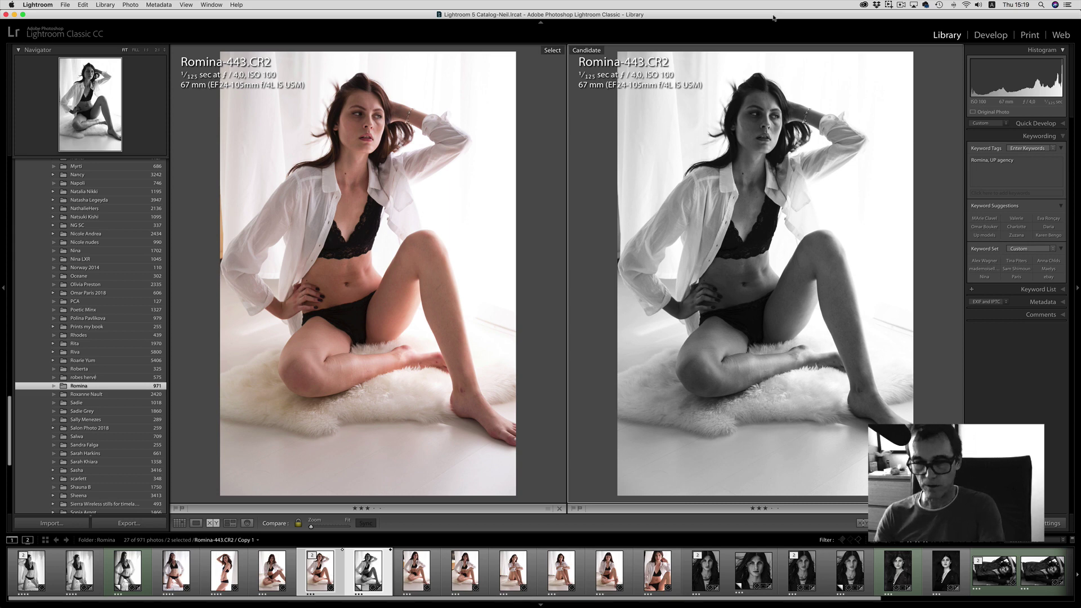
# - Create a virtual copy of the color version of photo 443, the seated model in the open white shirt
pyautogui.press('g')
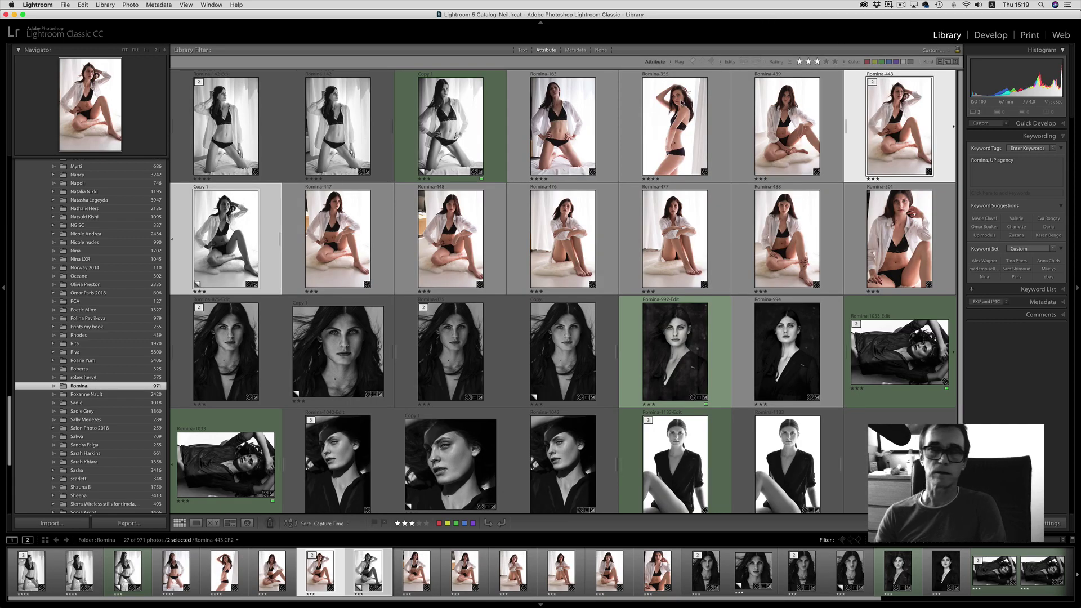
pyautogui.click(271, 223)
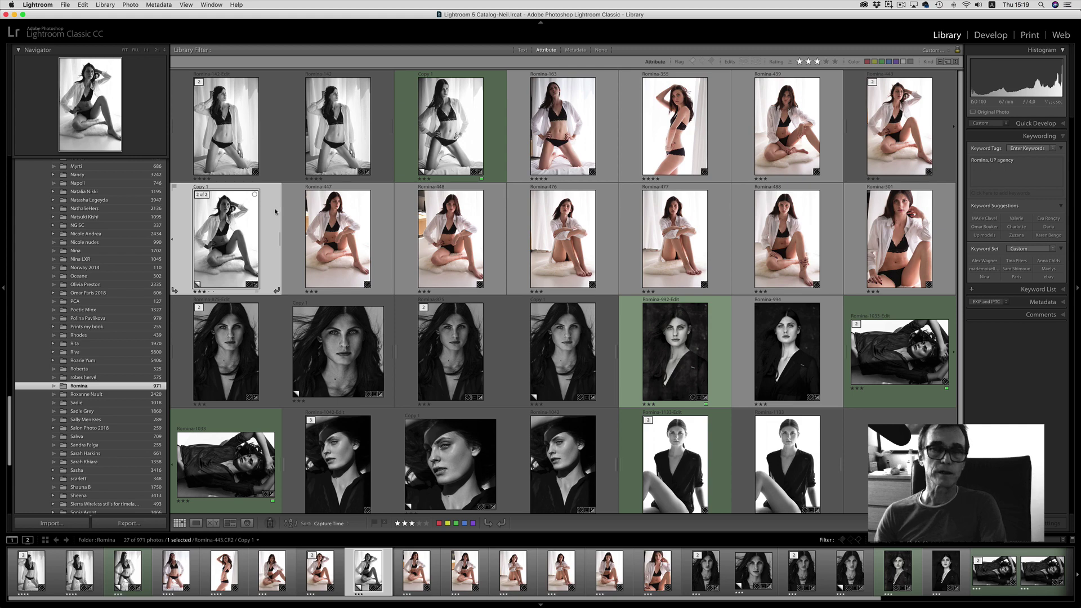
pyautogui.click(905, 125)
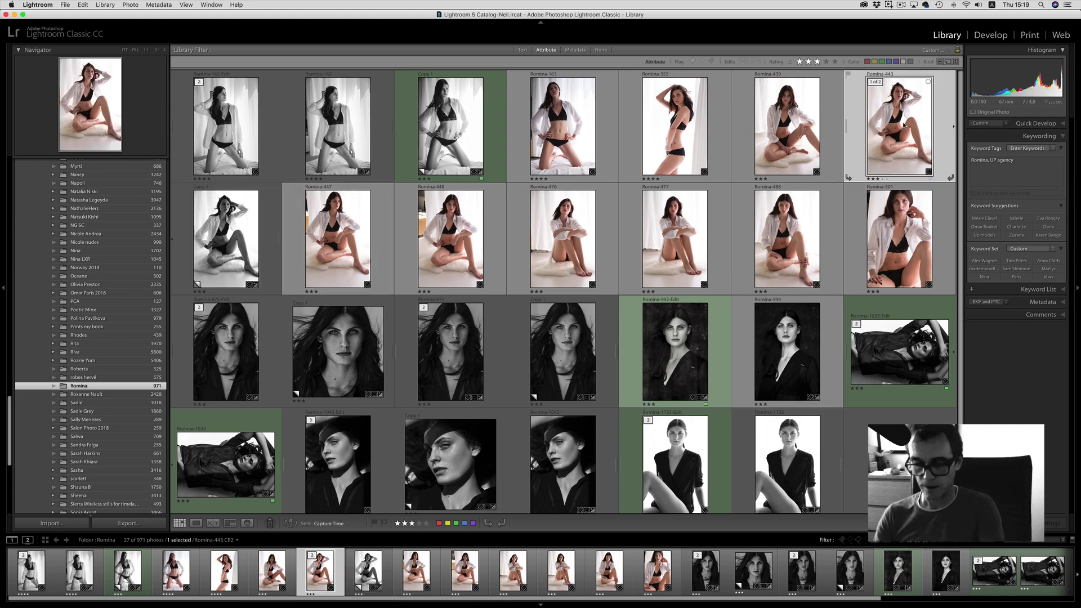
pyautogui.press('super')
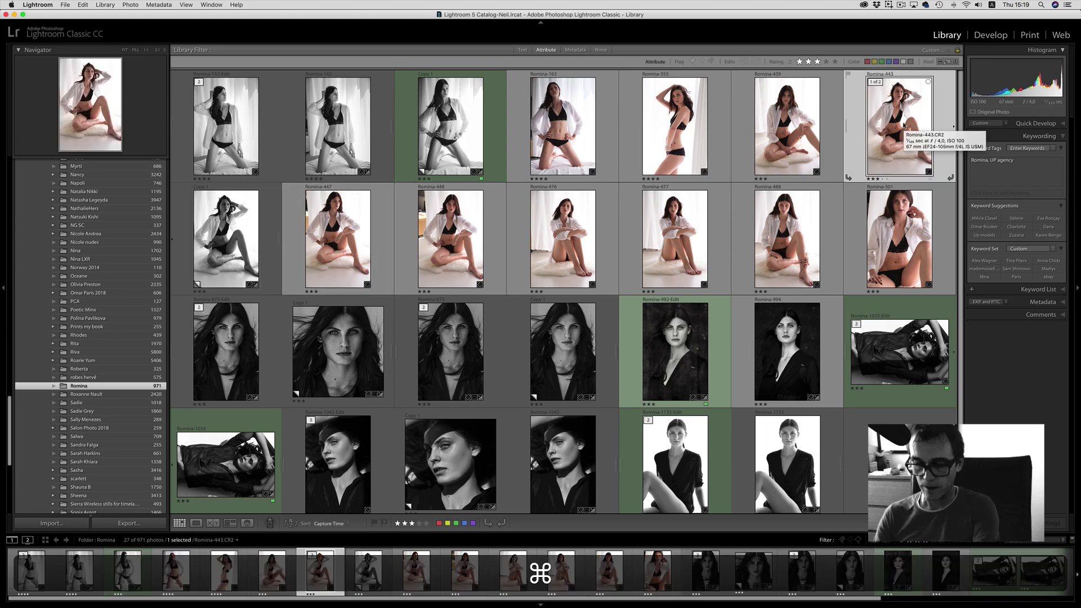
pyautogui.press('super+apostrophe')
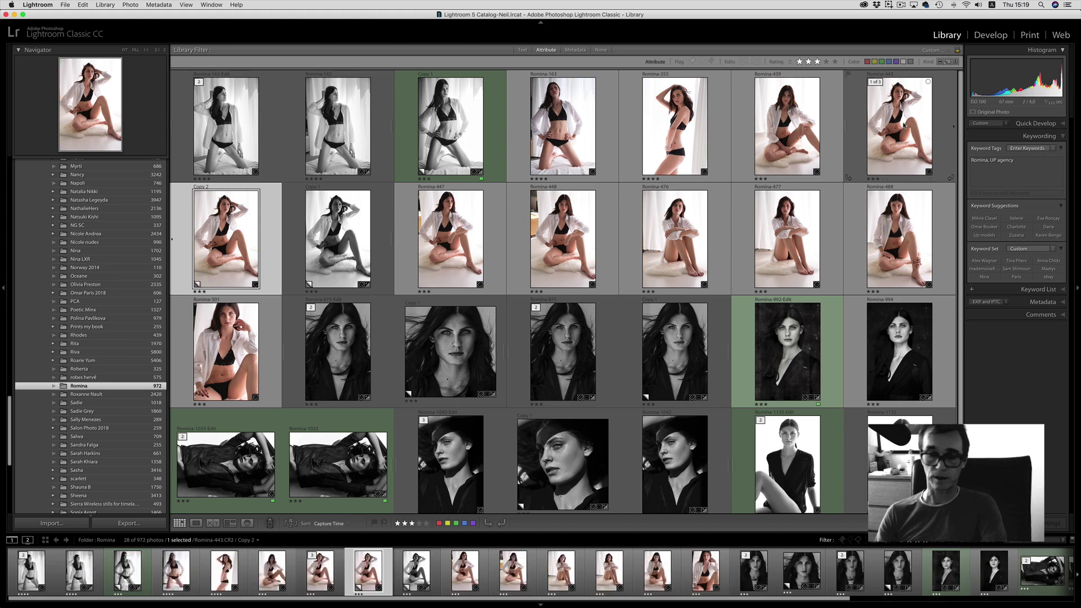
# - Open the new virtual copy in the Develop module and convert it to black and white
pyautogui.press('d')
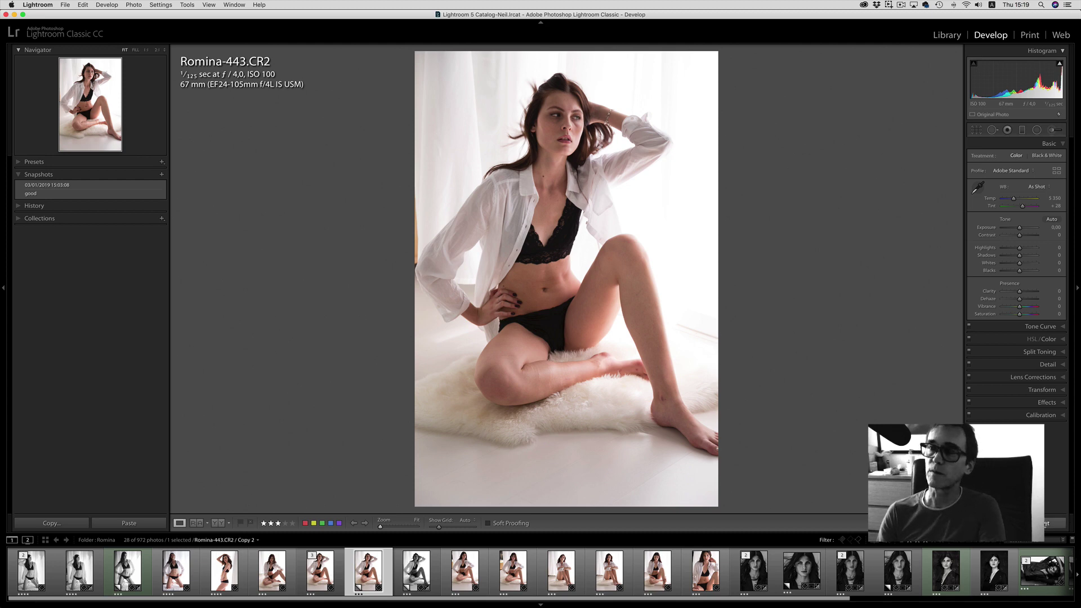
pyautogui.moveTo(1060, 115)
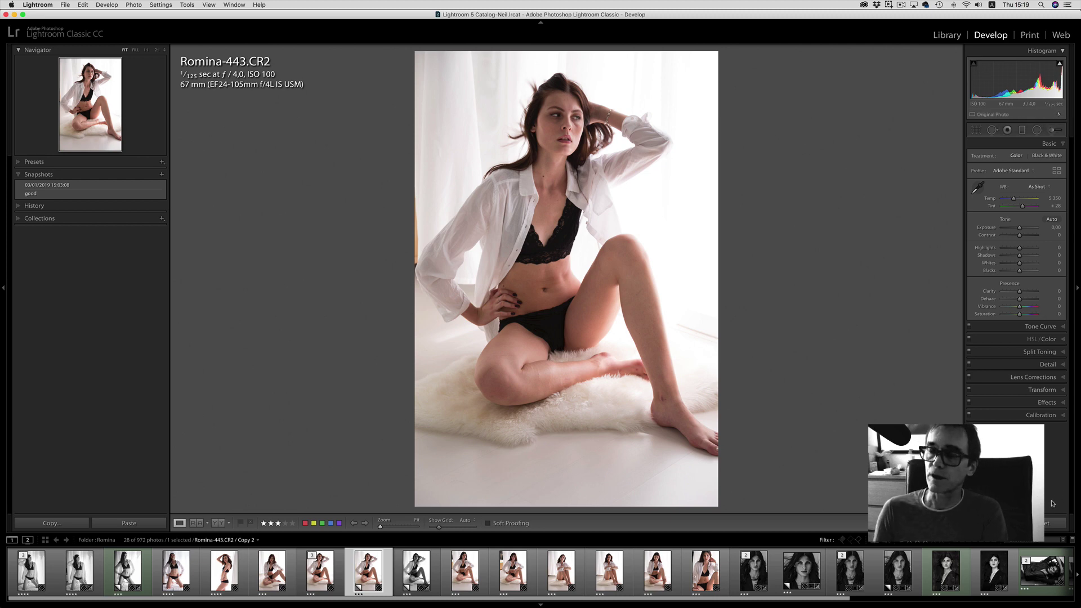
pyautogui.scroll(-1, 1045, 305)
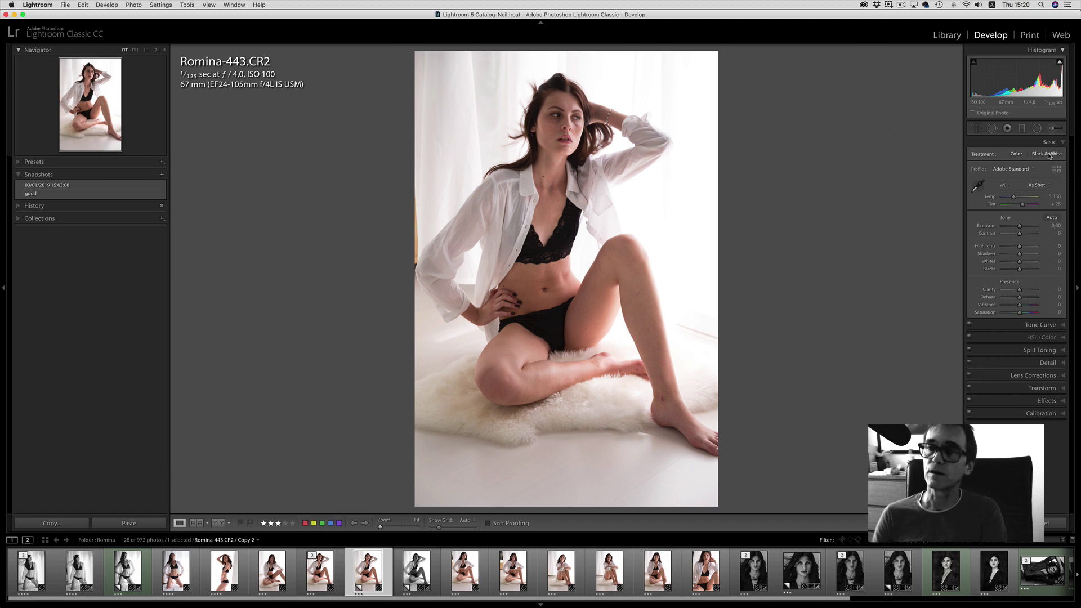
pyautogui.press('v')
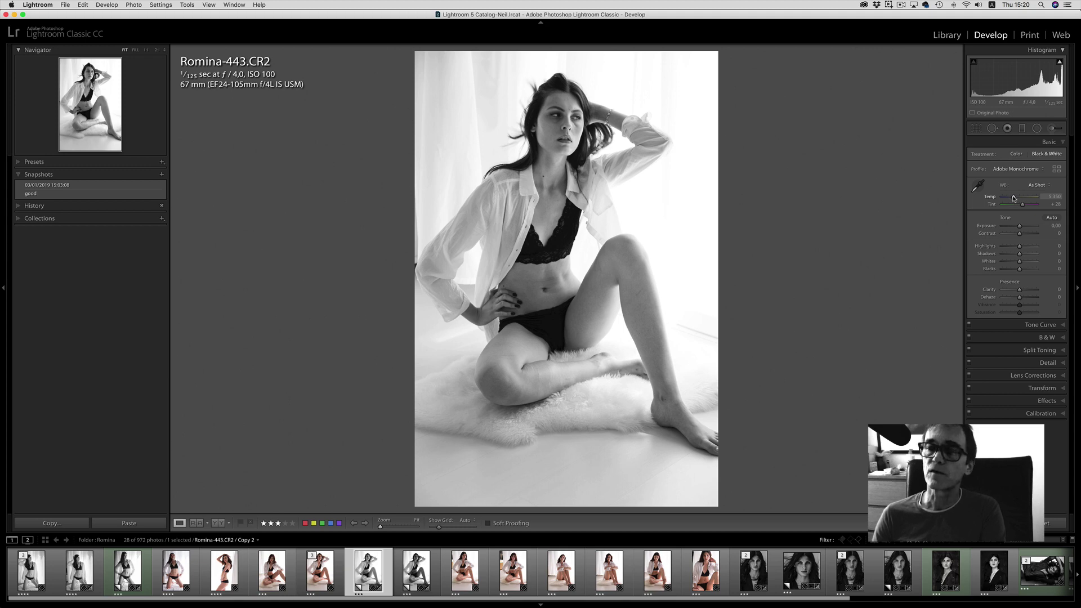
# - Set the white balance to Temp 2395 and Tint −70, comparing the color and black-and-white treatments along the way
pyautogui.moveTo(1013, 198); pyautogui.dragTo(1002, 198)
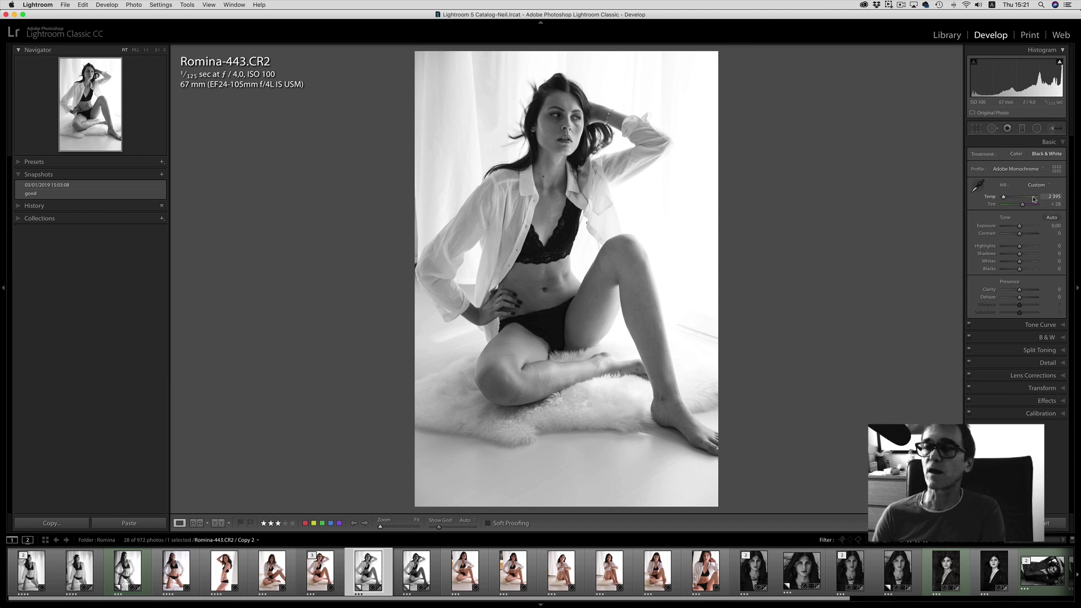
pyautogui.moveTo(1024, 208); pyautogui.dragTo(1028, 206)
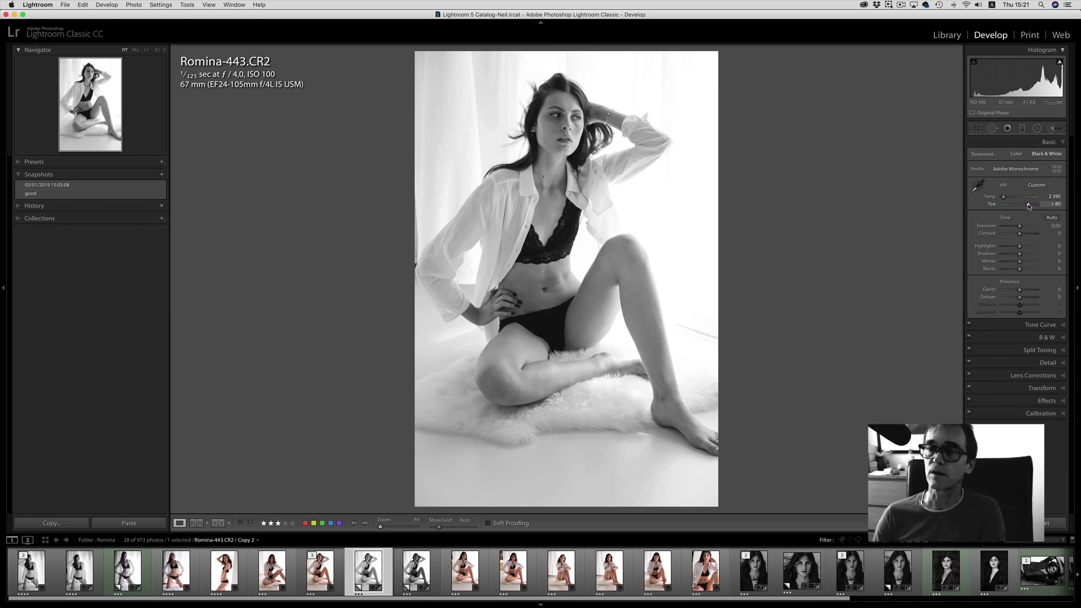
pyautogui.moveTo(1029, 206); pyautogui.dragTo(1007, 207)
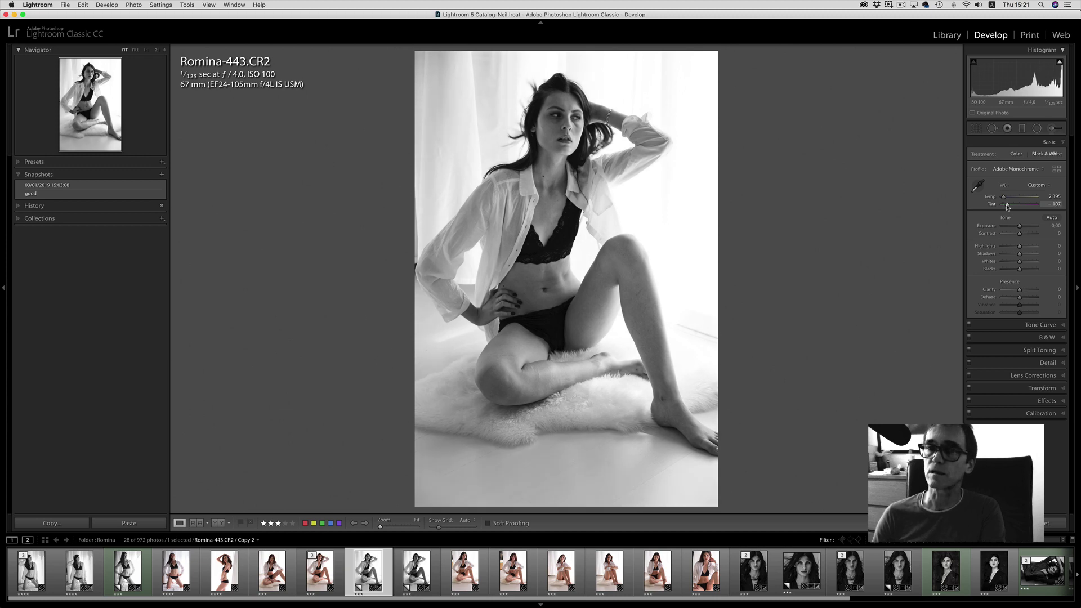
pyautogui.moveTo(1008, 208); pyautogui.dragTo(1005, 207)
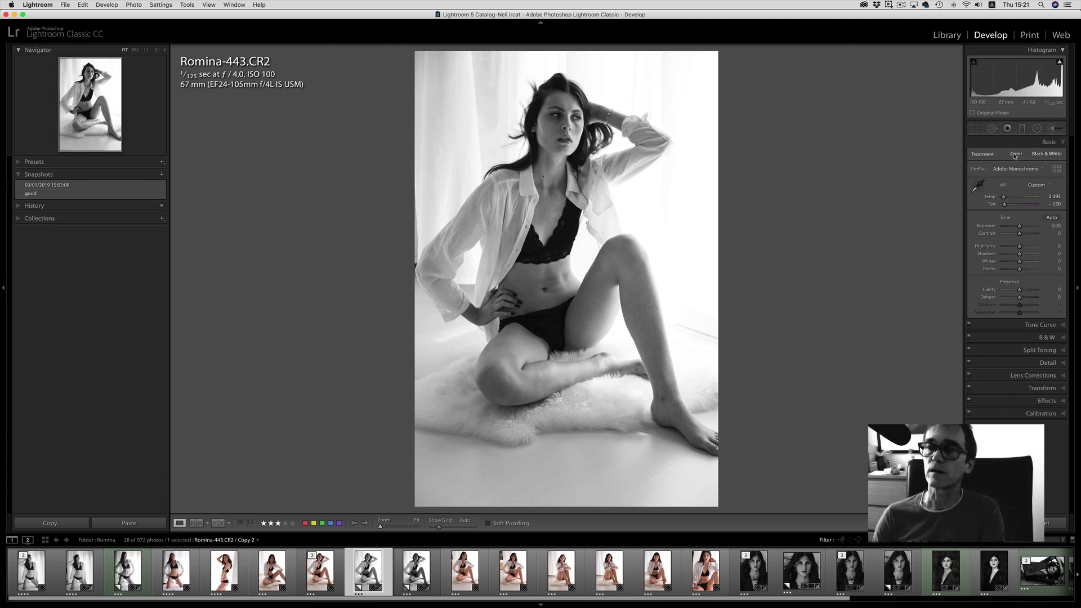
pyautogui.click(1017, 154)
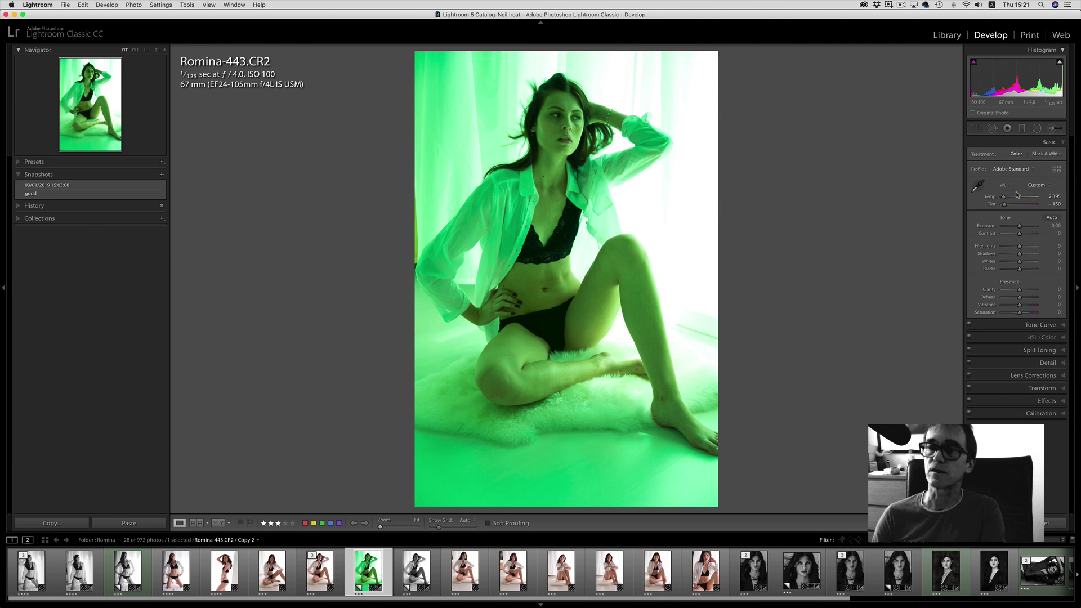
pyautogui.click(1047, 154)
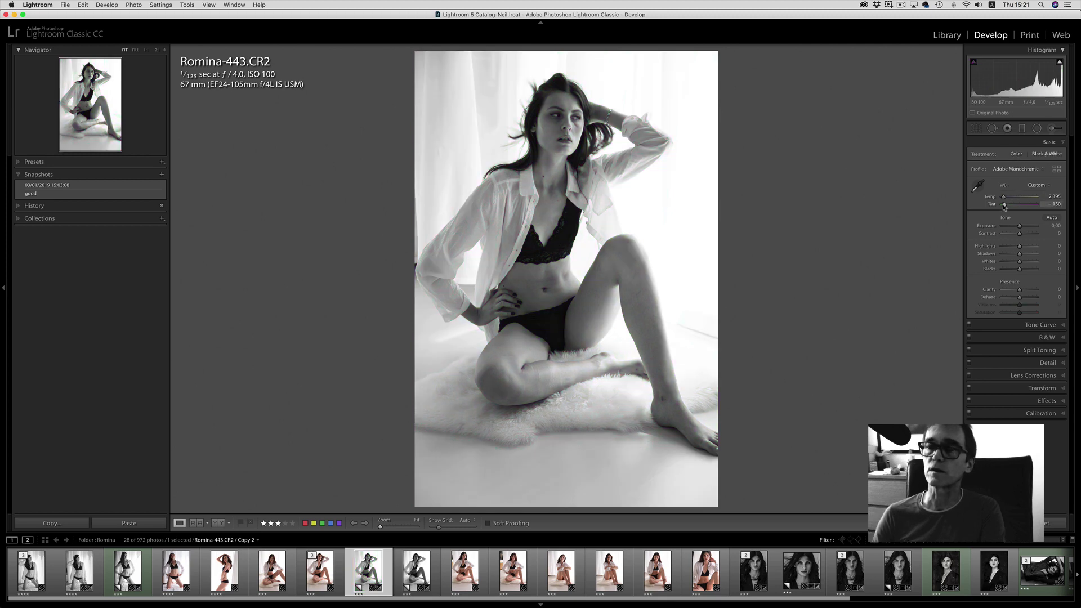
pyautogui.moveTo(1005, 206); pyautogui.dragTo(1011, 208)
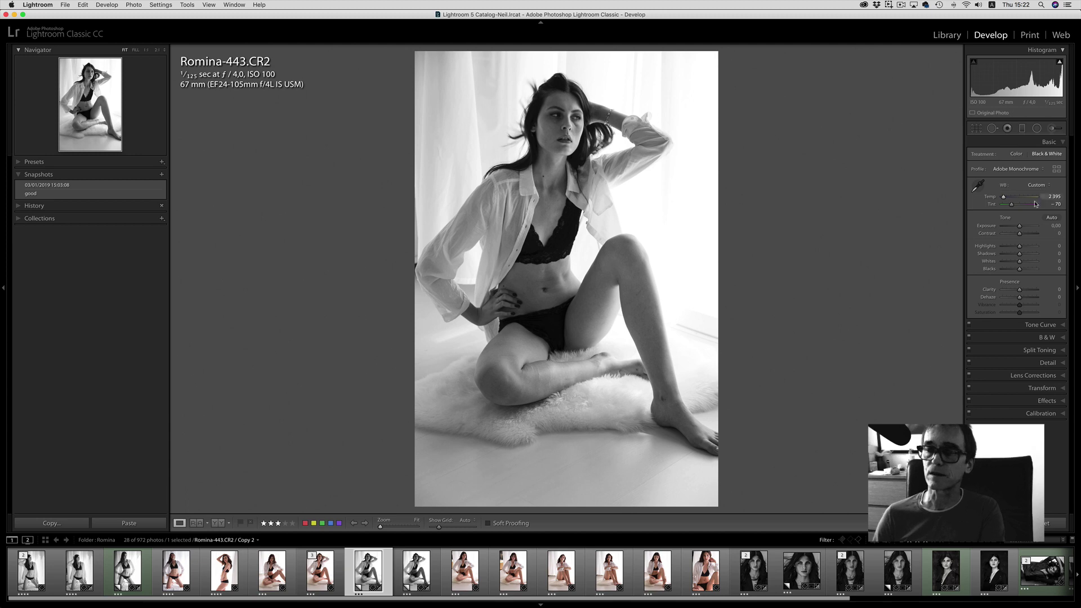
# - Try darkening the thigh's skin tone with the Black & White Mix targeted adjustment, and undo the change
pyautogui.click(1049, 338)
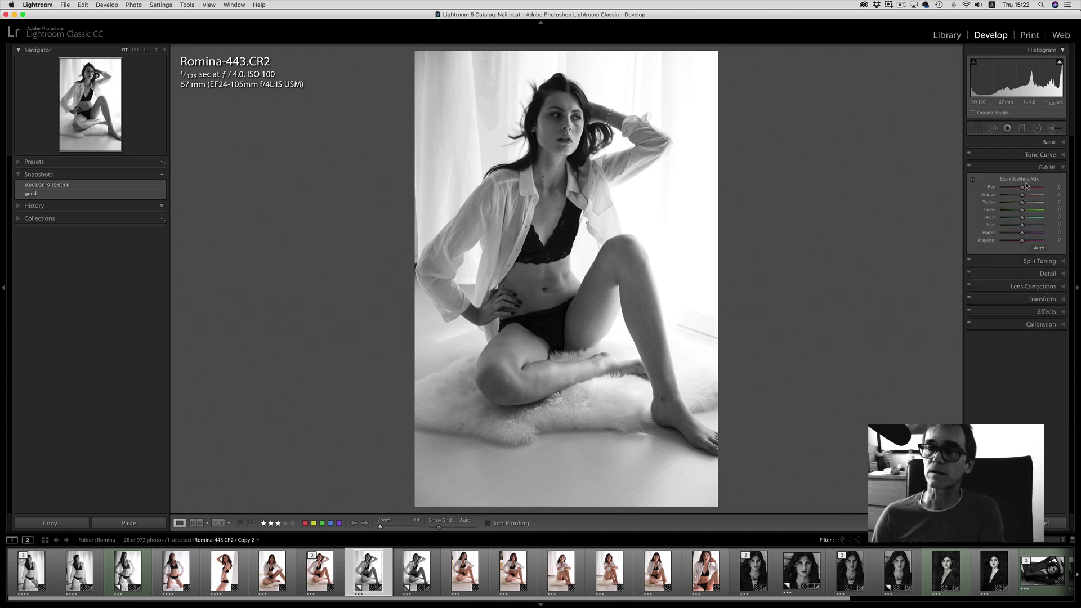
pyautogui.click(973, 182)
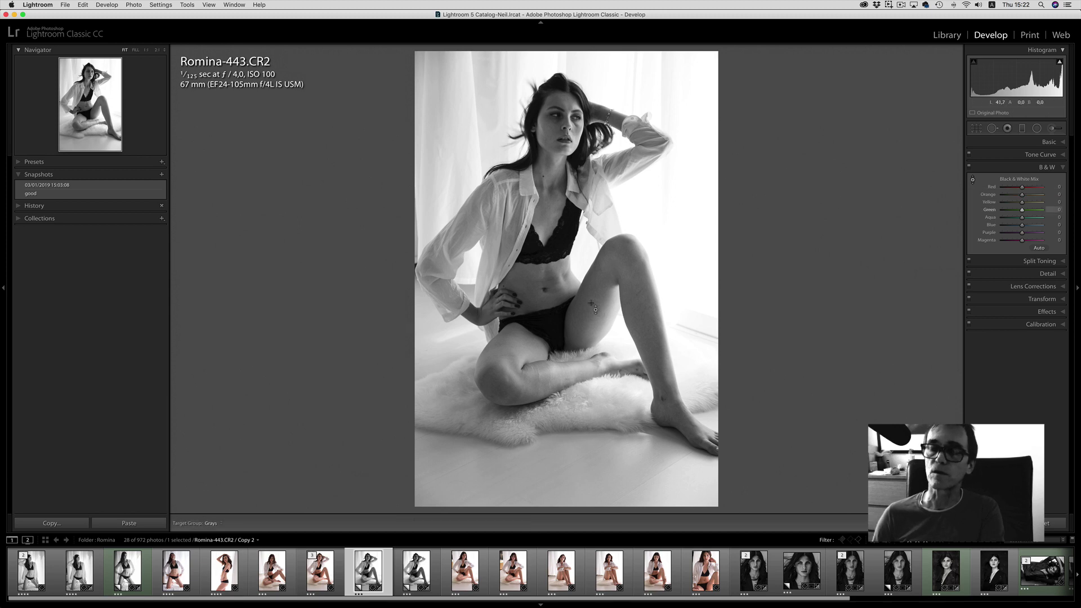
pyautogui.moveTo(593, 306); pyautogui.dragTo(593, 335)
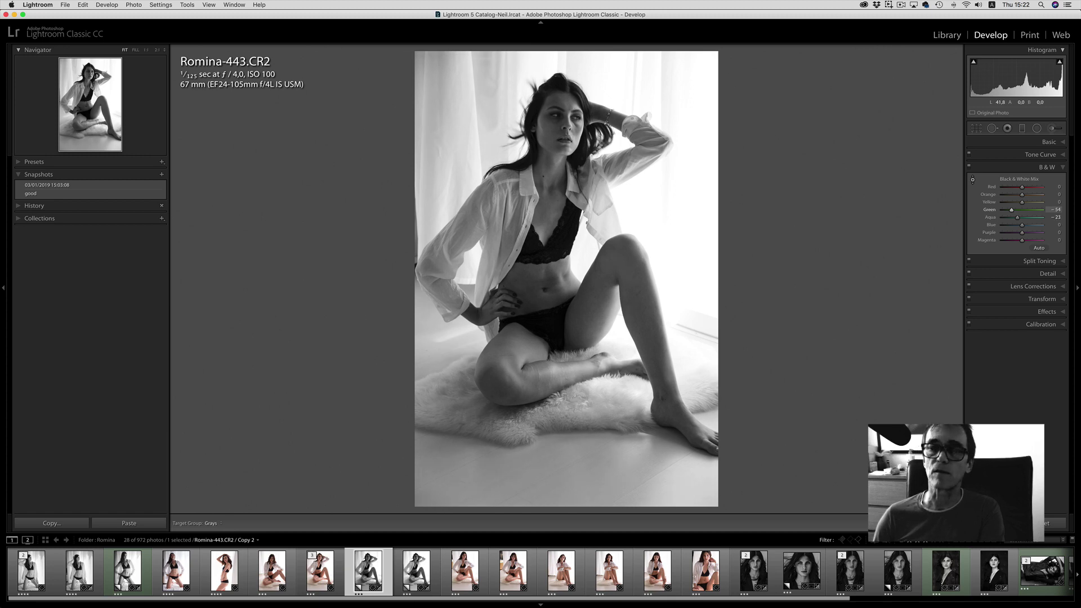
pyautogui.moveTo(592, 335); pyautogui.dragTo(592, 341)
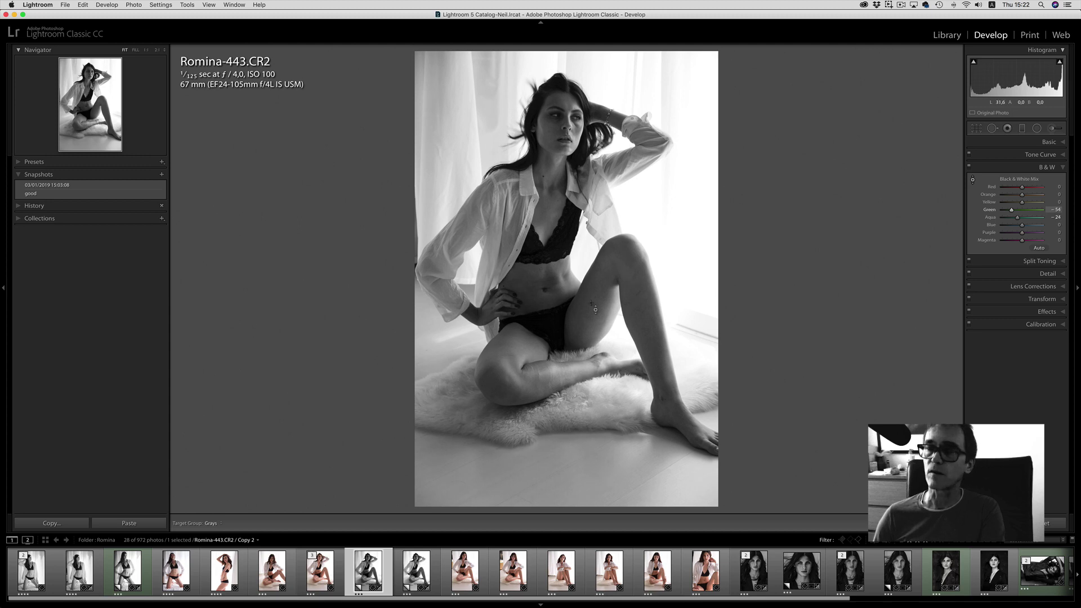
pyautogui.press('super+z')
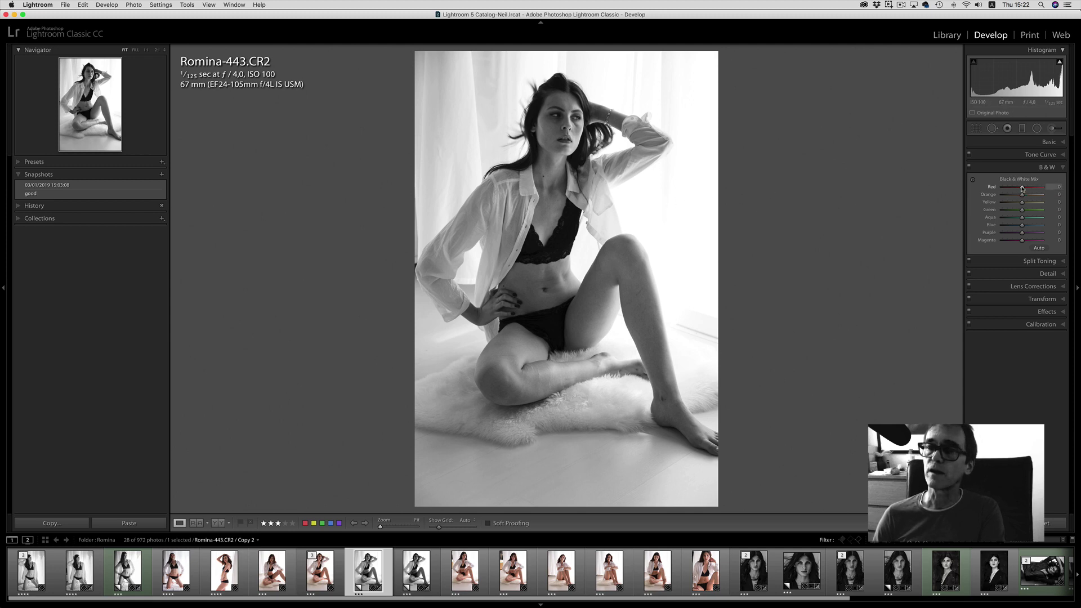
# - Try Red −100, Orange −66 and Yellow −87 in the Black & White Mix, and reset the whole mix
pyautogui.moveTo(1023, 189); pyautogui.dragTo(1008, 190)
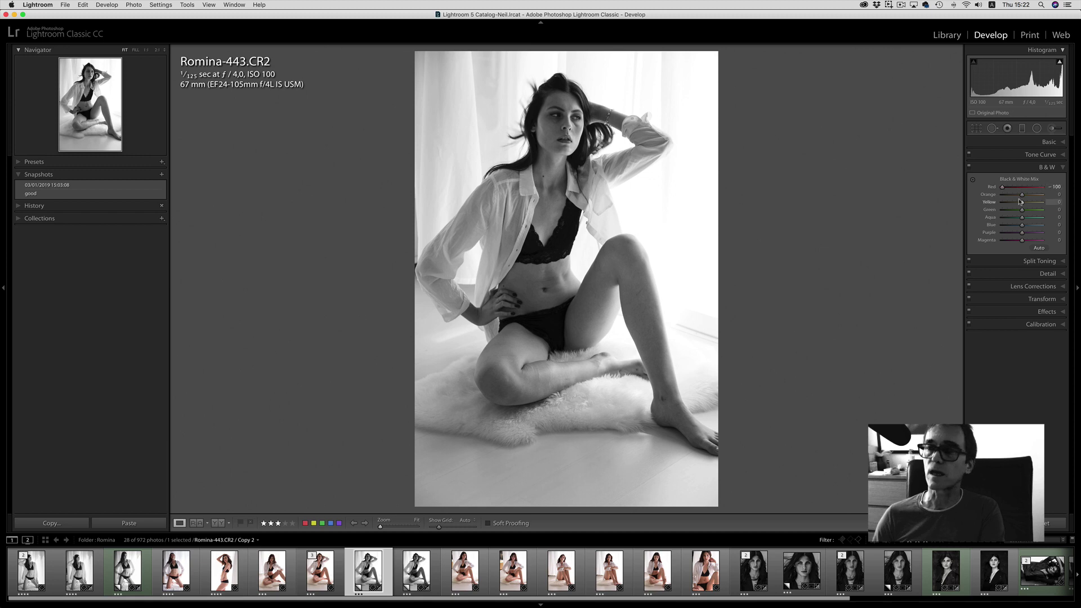
pyautogui.moveTo(1022, 195); pyautogui.dragTo(1008, 196)
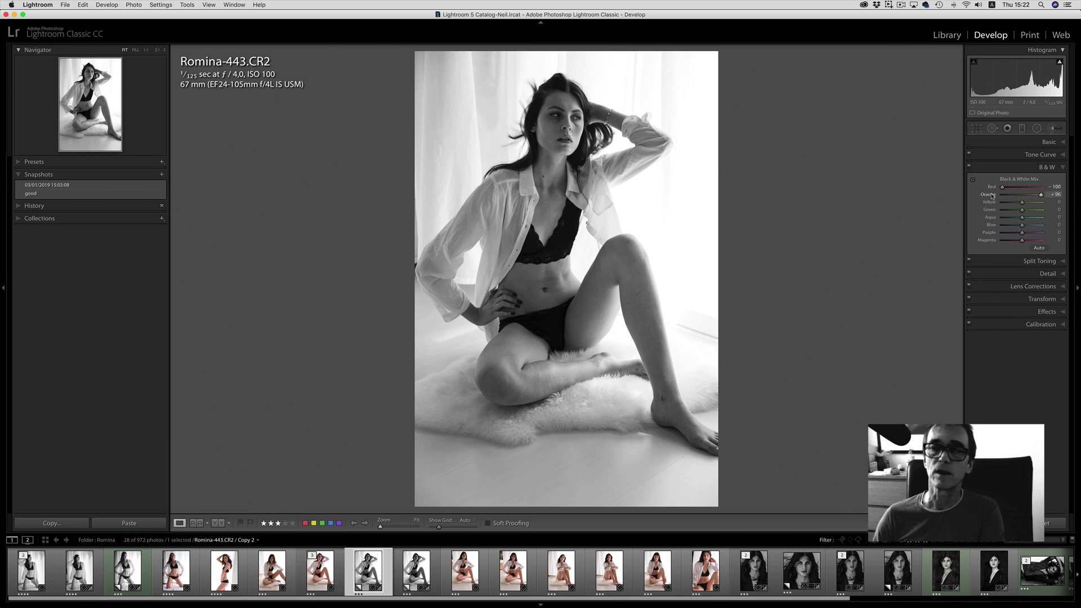
pyautogui.click(1013, 195)
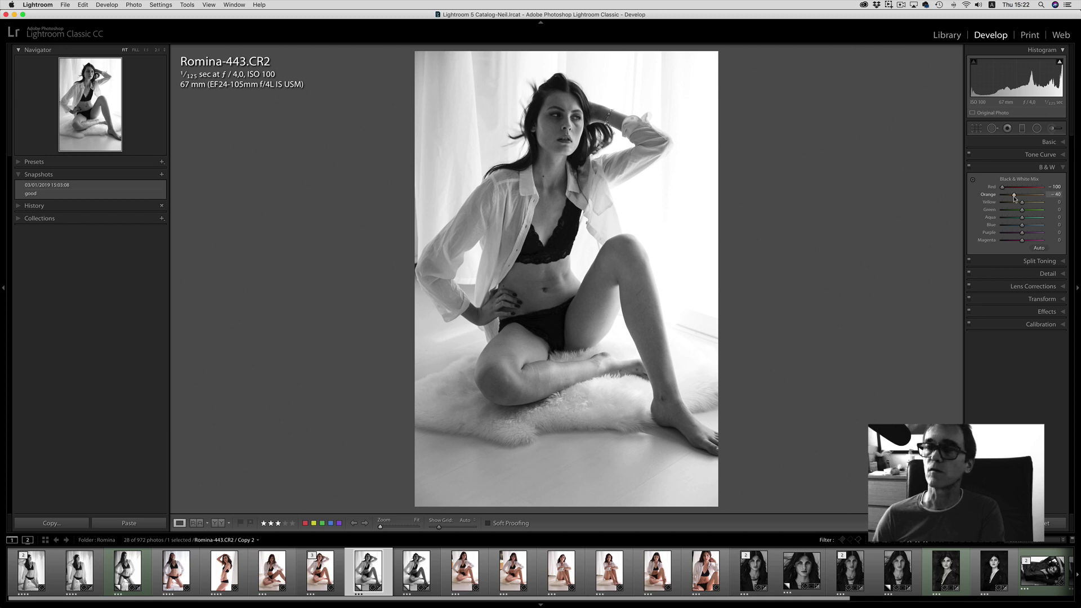
pyautogui.moveTo(1015, 199)
pyautogui.mouseDown()
pyautogui.moveTo(999, 203)
pyautogui.moveTo(1044, 205)
pyautogui.moveTo(1005, 205)
pyautogui.mouseUp()
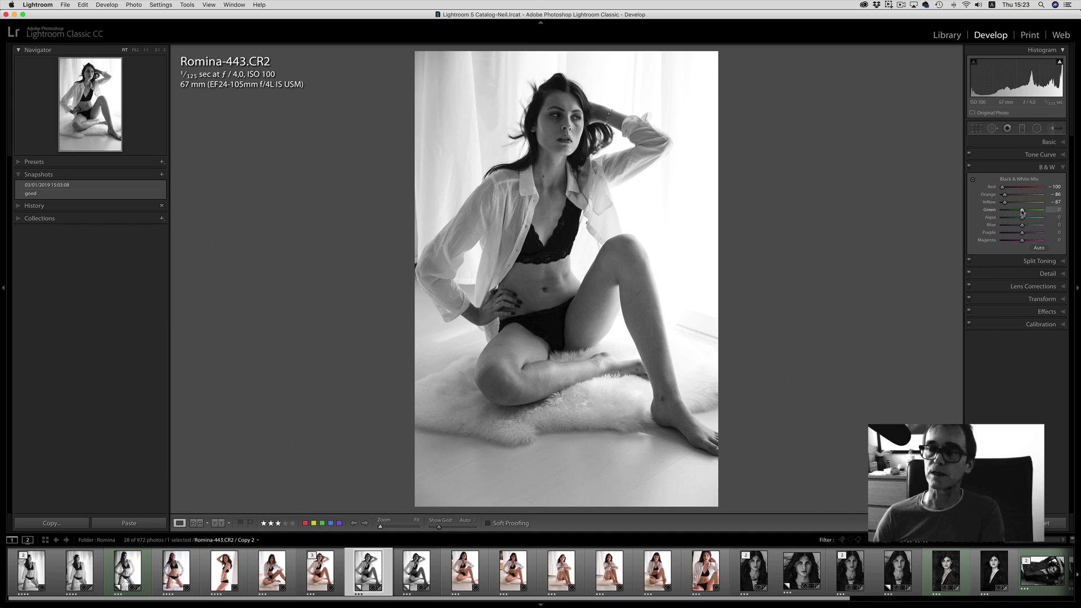
pyautogui.doubleClick(1020, 180)
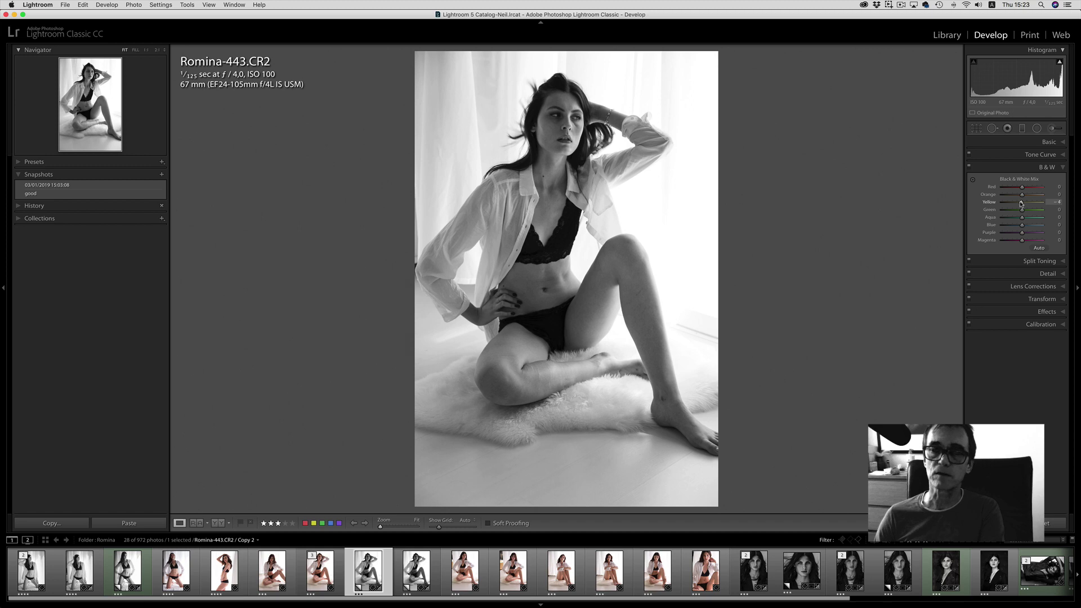
# - Set the Black & White Mix to Yellow +14, Green −32, Aqua −23 and Blue +13
pyautogui.moveTo(1019, 204); pyautogui.dragTo(1026, 204)
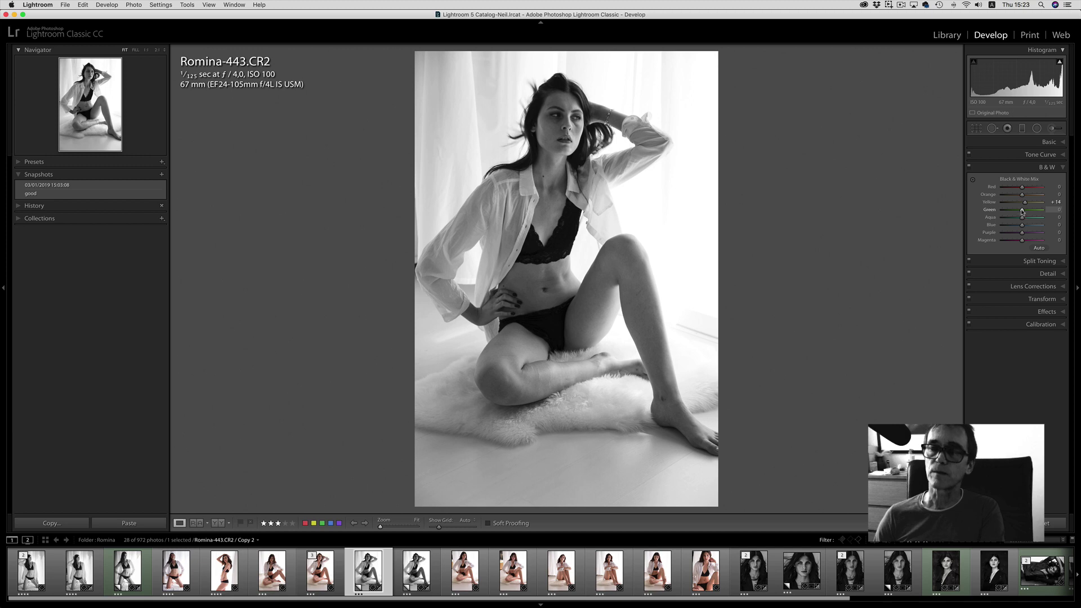
pyautogui.moveTo(1023, 212)
pyautogui.mouseDown()
pyautogui.moveTo(1033, 213)
pyautogui.moveTo(1010, 213)
pyautogui.mouseUp()
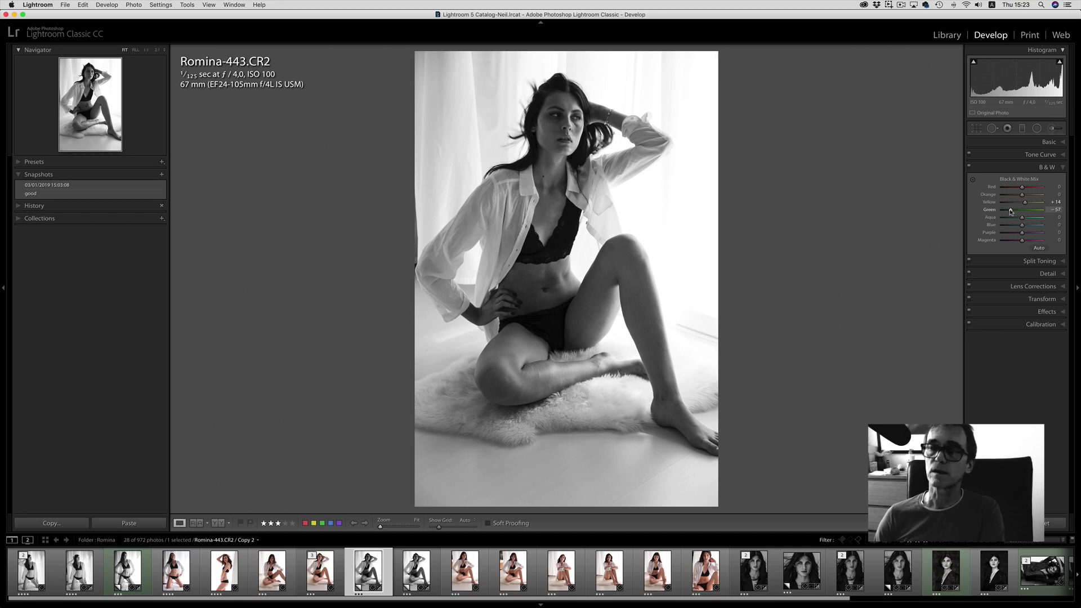
pyautogui.moveTo(1011, 212); pyautogui.dragTo(1031, 220)
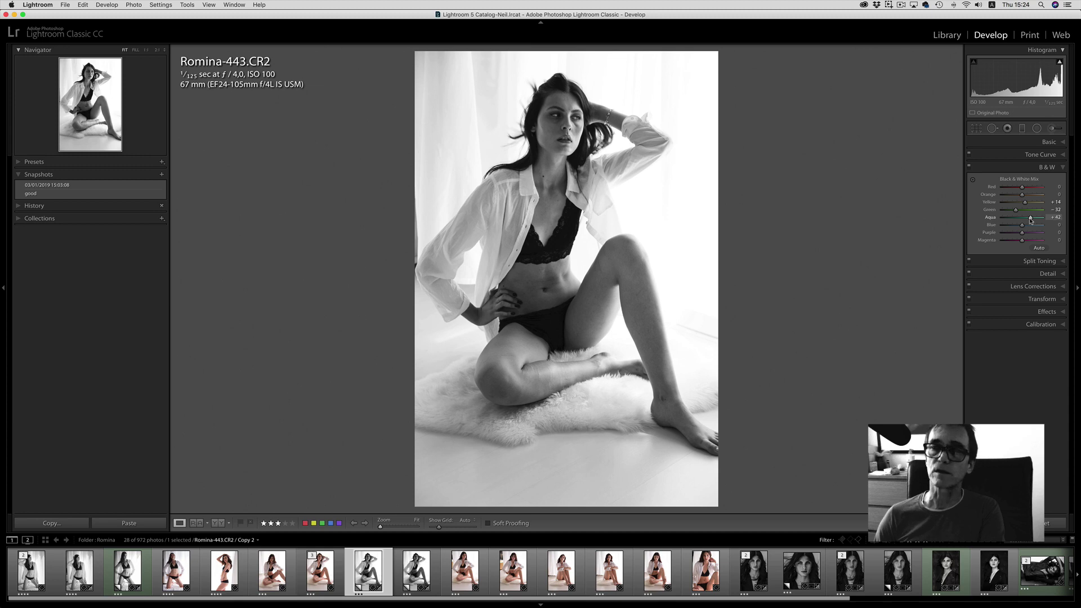
pyautogui.moveTo(1030, 220); pyautogui.dragTo(1013, 219)
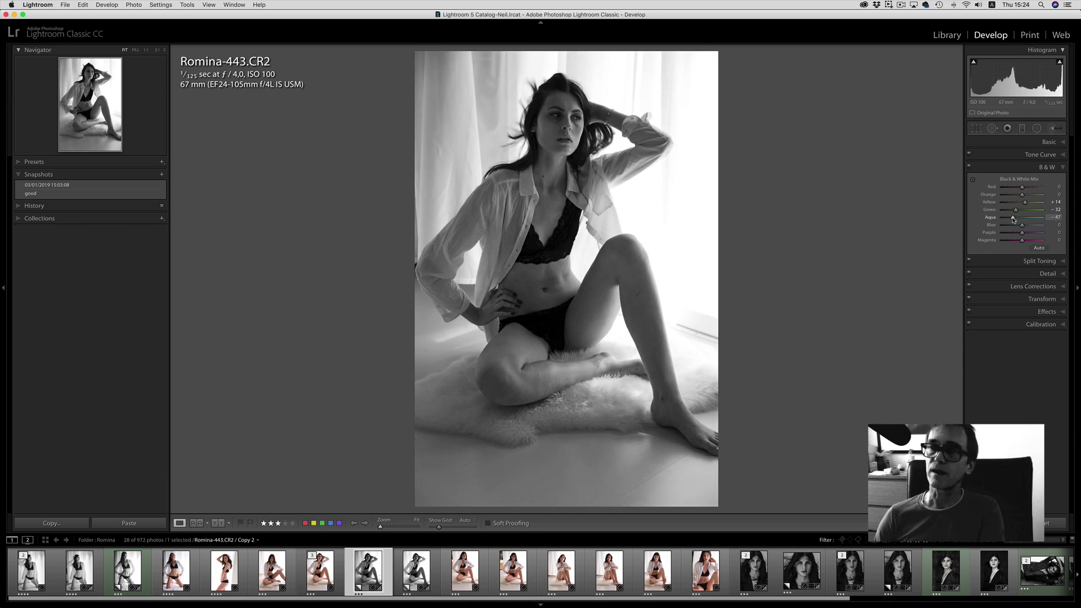
pyautogui.moveTo(1013, 219)
pyautogui.mouseDown()
pyautogui.moveTo(1042, 232)
pyautogui.moveTo(1024, 227)
pyautogui.mouseUp()
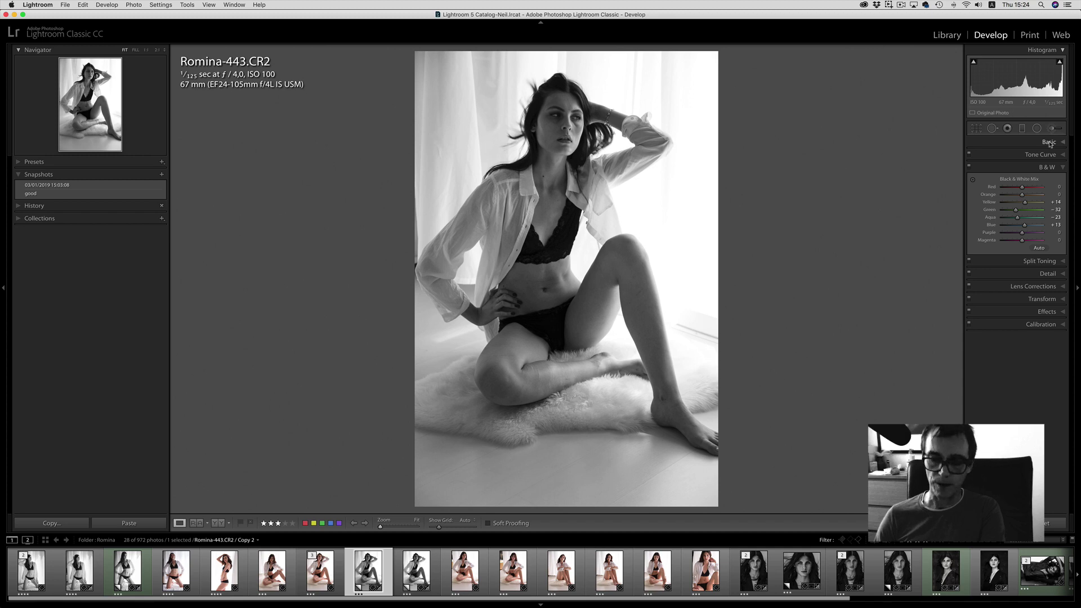
# - Return to the Basic adjustments and save a snapshot of the current edit under the suggested date-and-time name
pyautogui.press('super+1')
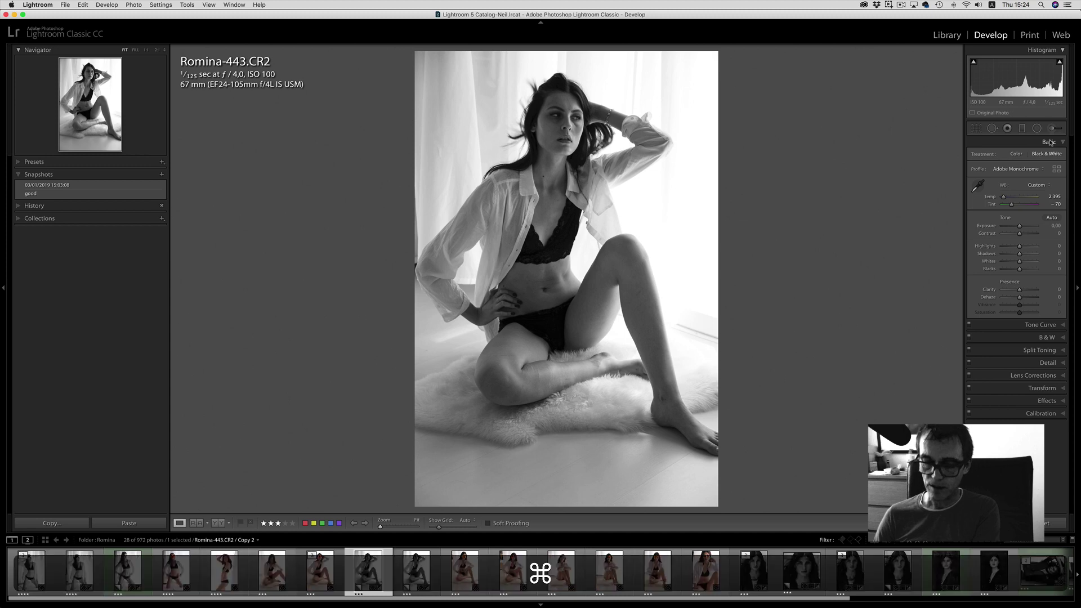
pyautogui.press('super+n')
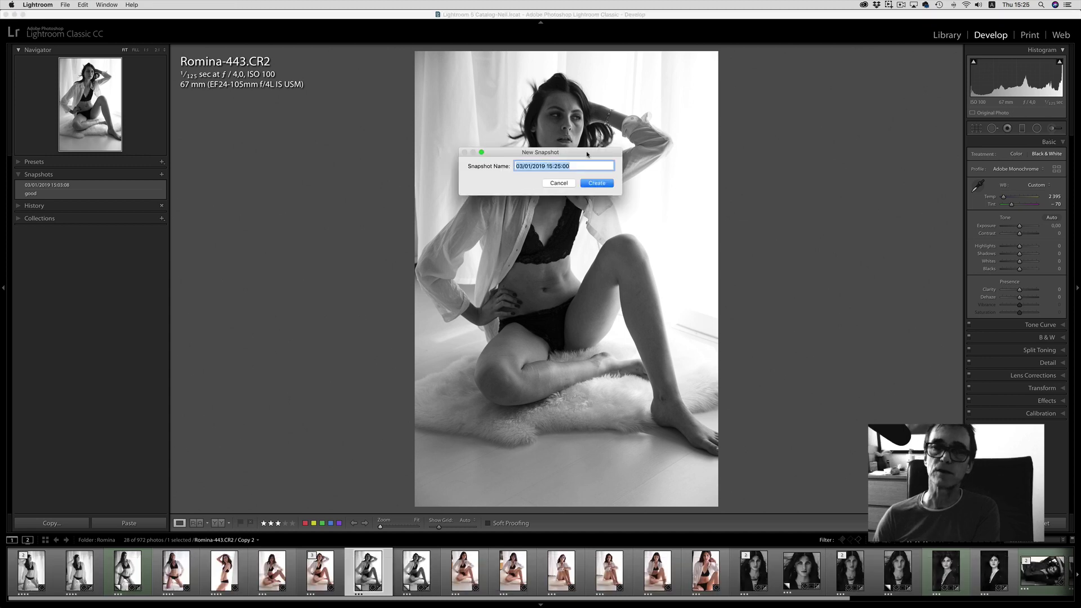
pyautogui.click(598, 184)
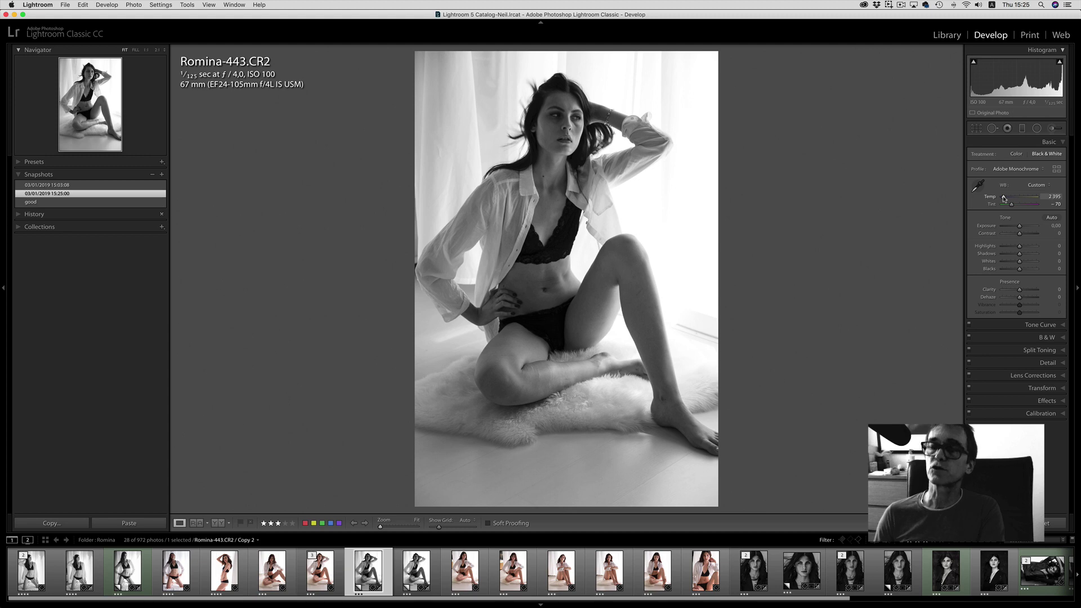
# - Fine-tune the white balance to Temp 2545 and Tint −64
pyautogui.moveTo(1003, 198); pyautogui.dragTo(1004, 199)
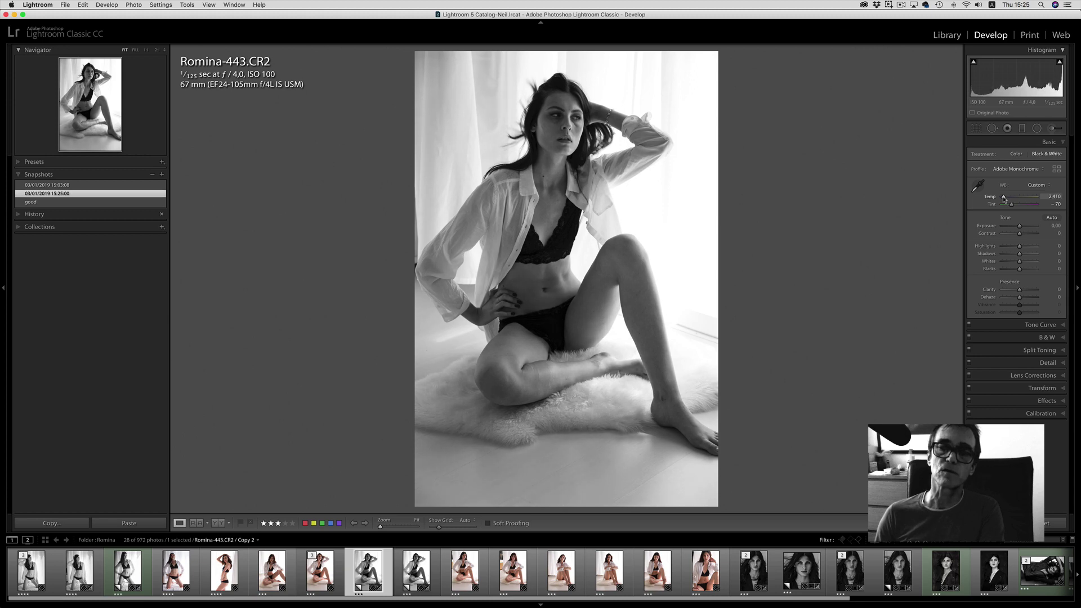
pyautogui.moveTo(1004, 199); pyautogui.dragTo(1004, 199)
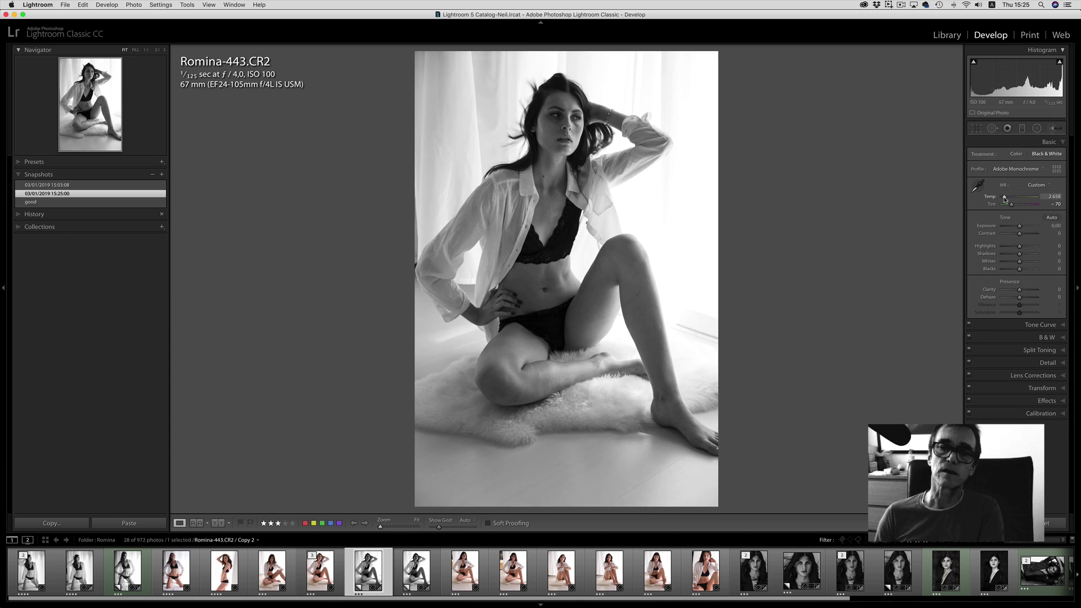
pyautogui.moveTo(1005, 199); pyautogui.dragTo(1003, 199)
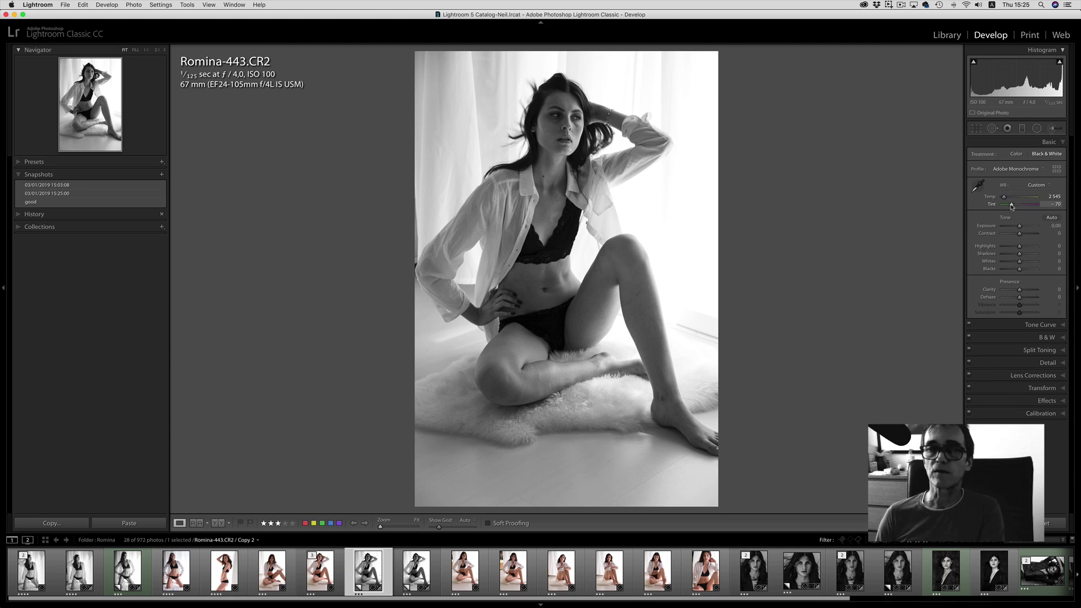
pyautogui.moveTo(1011, 206); pyautogui.dragTo(1012, 207)
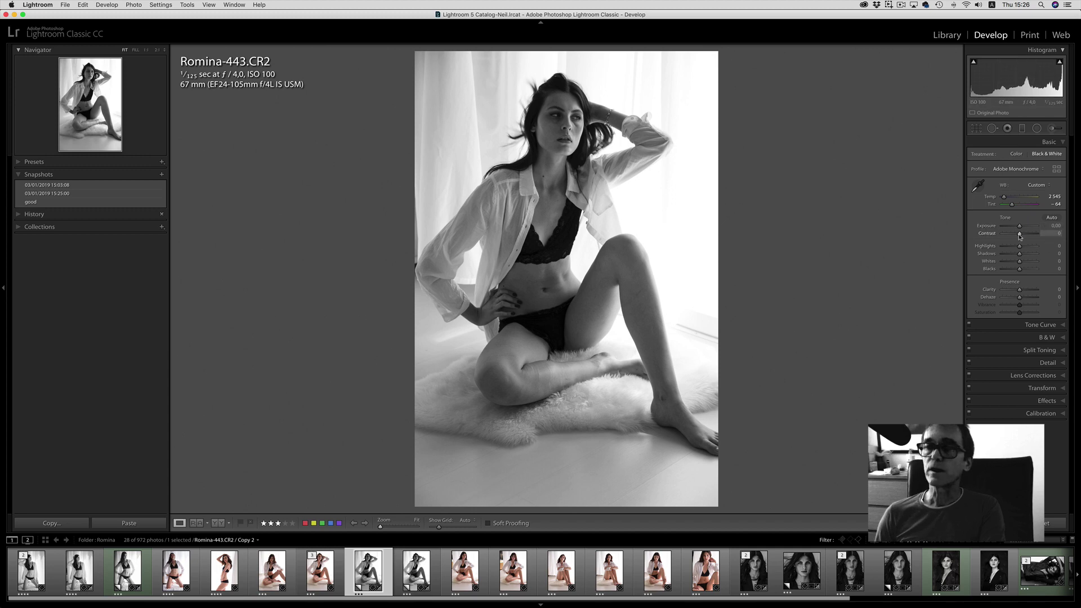
# - Set Contrast to +11 and Exposure to +0.05
pyautogui.moveTo(1020, 236); pyautogui.dragTo(1021, 236)
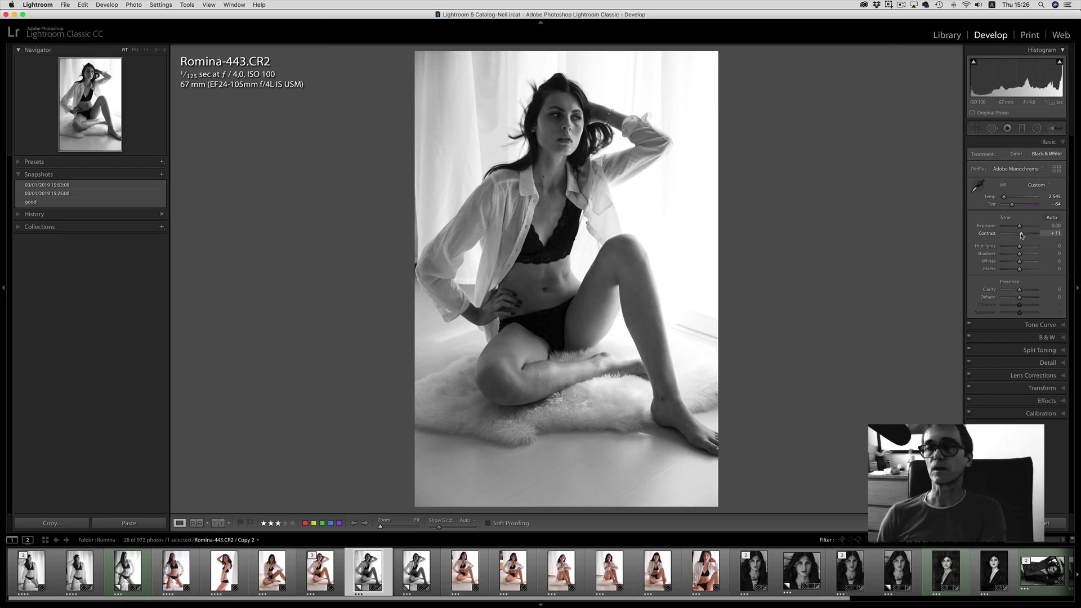
pyautogui.moveTo(1020, 225); pyautogui.dragTo(1020, 228)
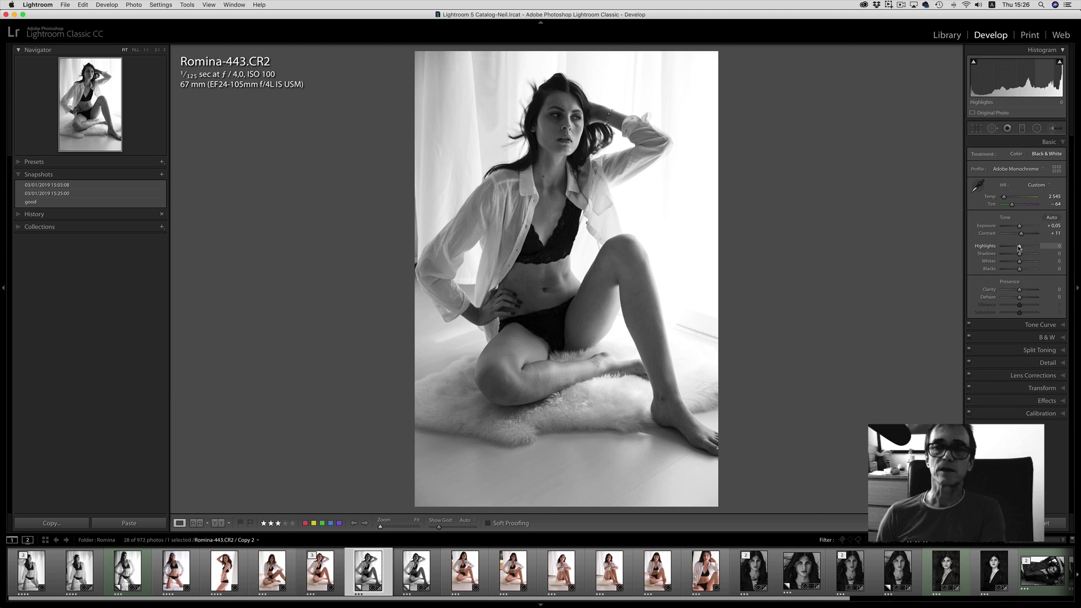
# - Try Highlights at both extremes, including +100 and −42, and set the slider to +9
pyautogui.moveTo(1019, 248); pyautogui.dragTo(1046, 250)
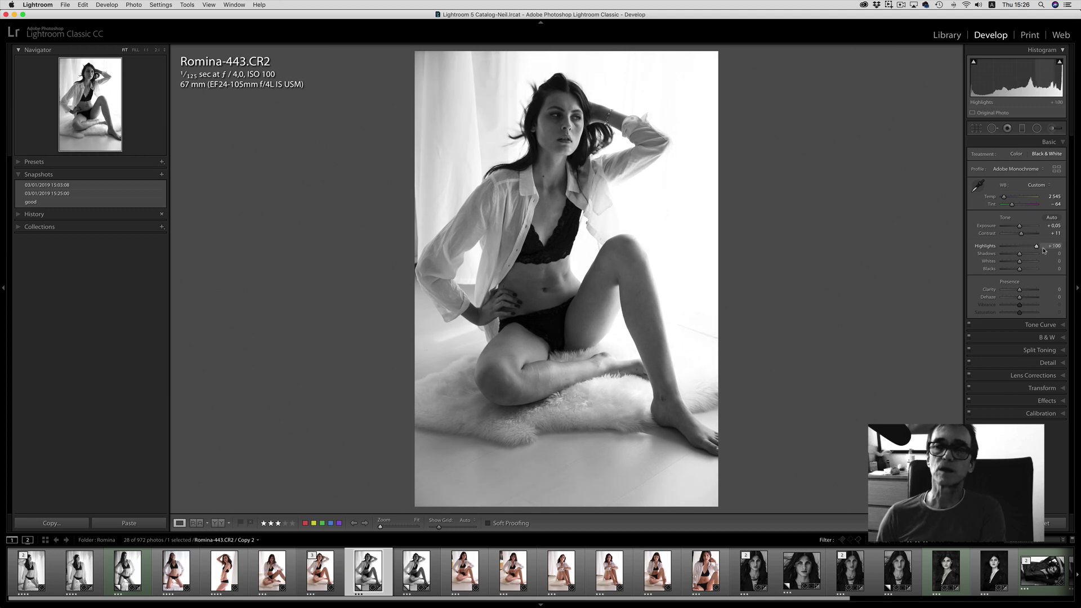
pyautogui.click(1015, 249)
pyautogui.scroll(3, 1014, 248)
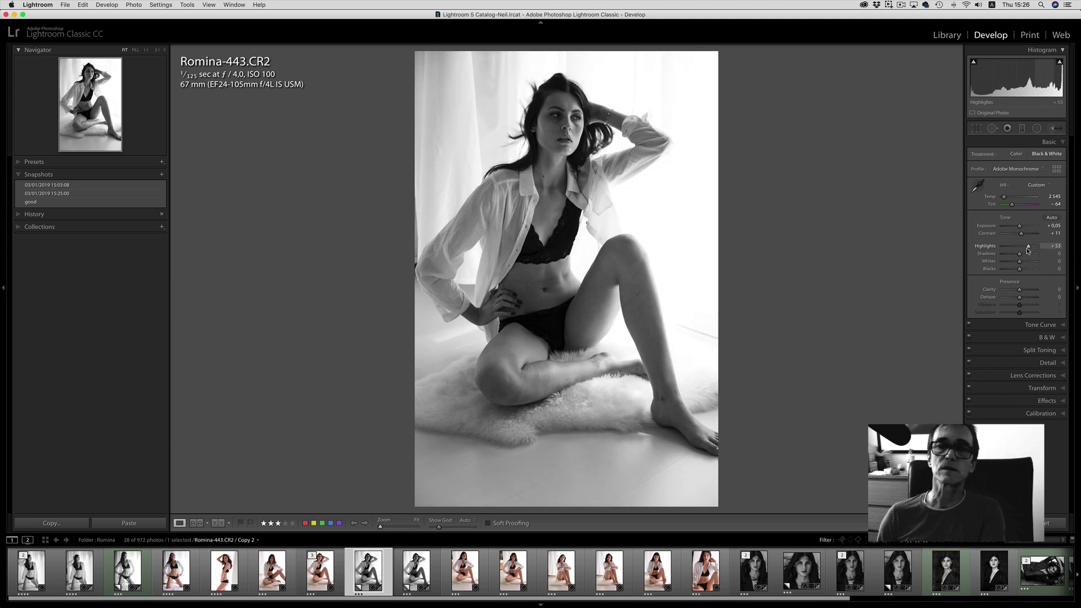
pyautogui.click(1012, 248)
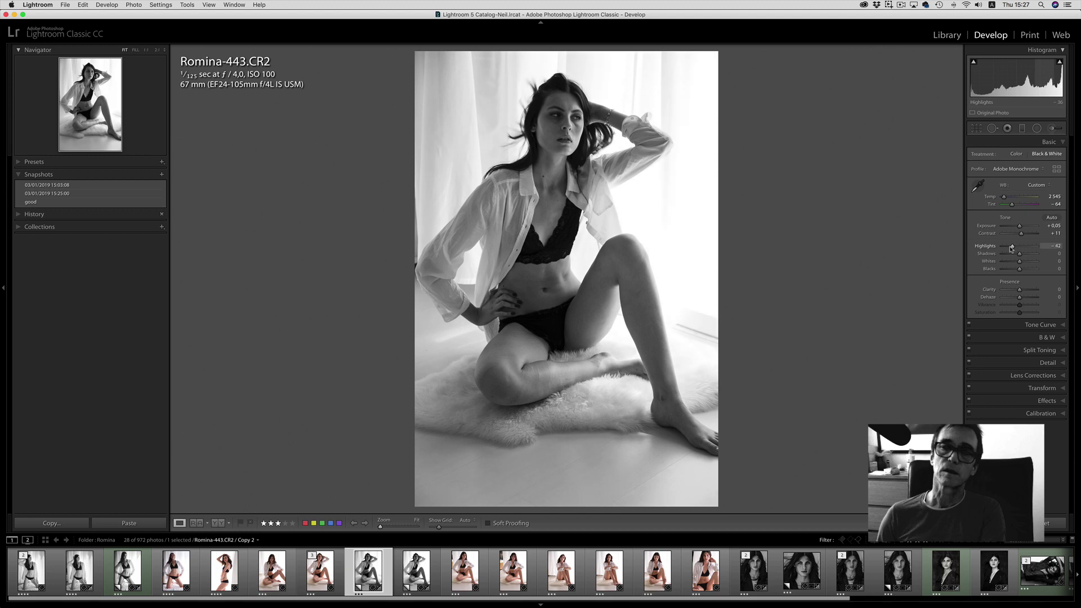
pyautogui.moveTo(1011, 249); pyautogui.dragTo(1023, 250)
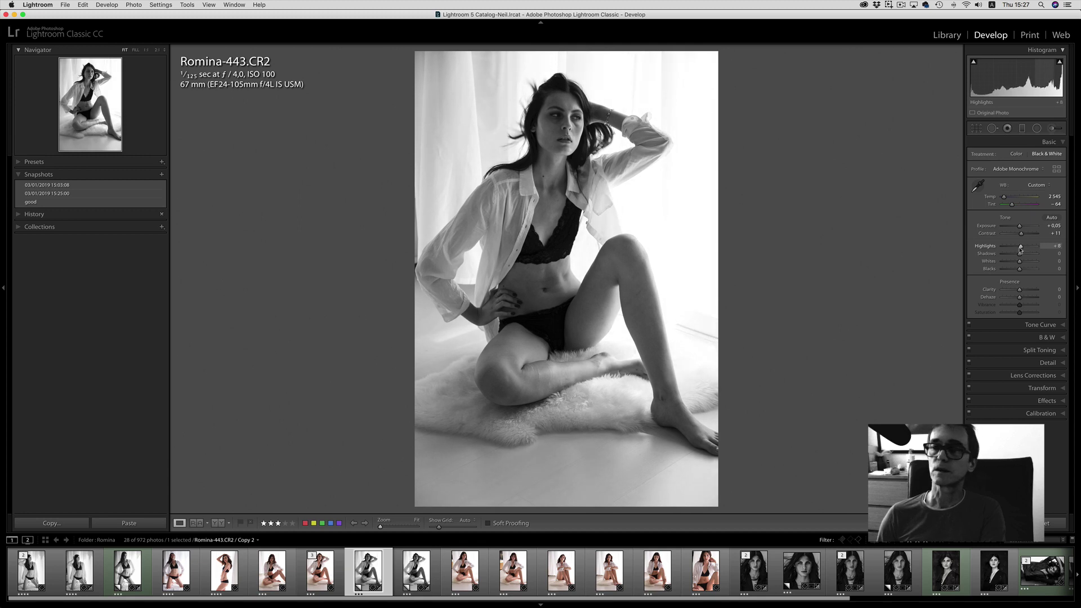
pyautogui.moveTo(1020, 250); pyautogui.dragTo(1020, 255)
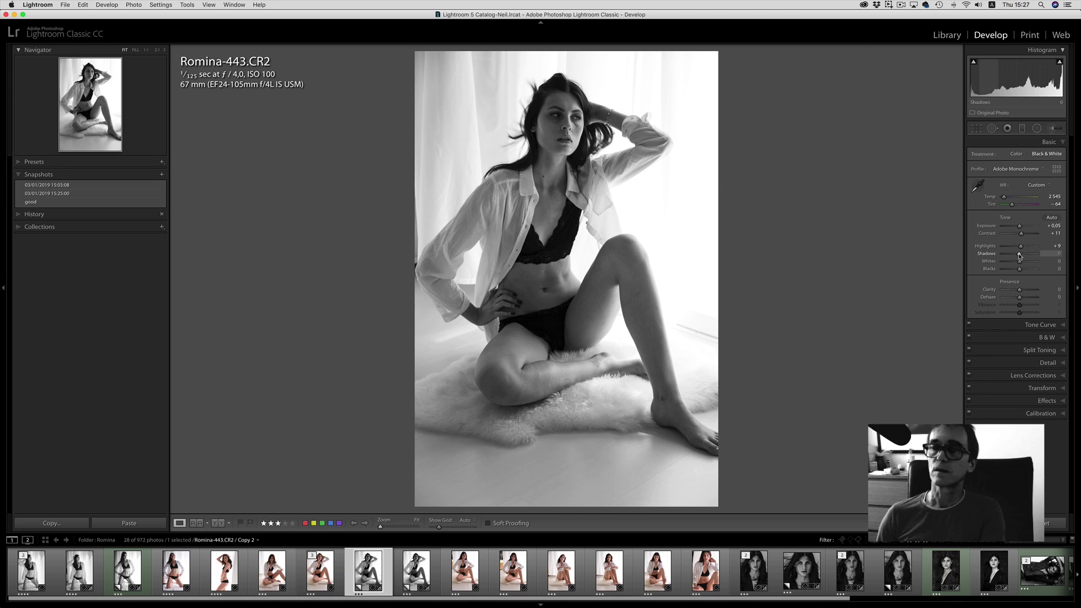
# - Set Whites to −12 and Blacks to +11
pyautogui.moveTo(1020, 262); pyautogui.dragTo(1017, 263)
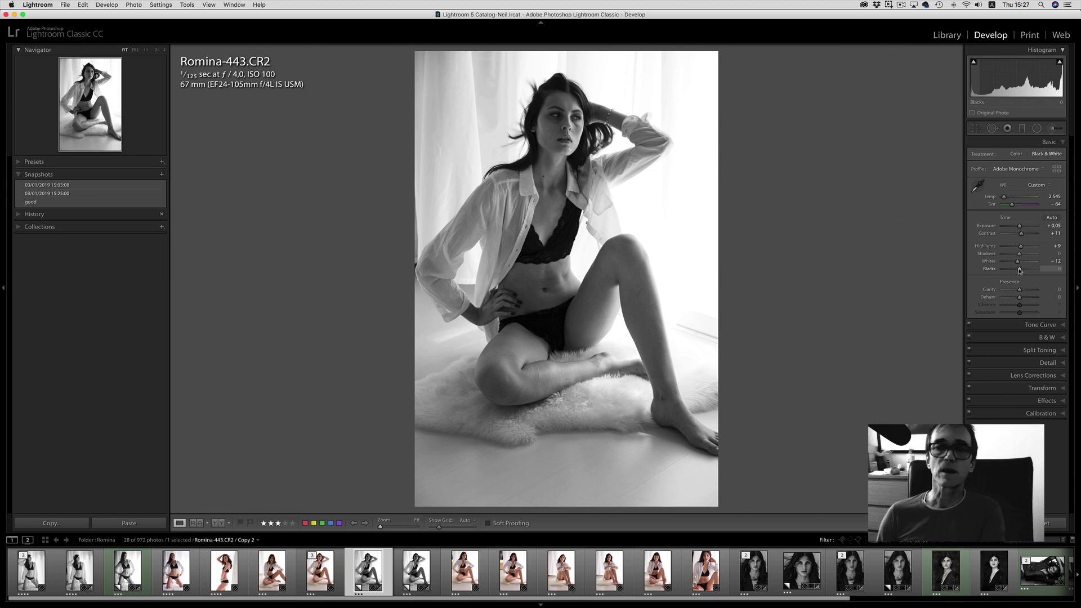
pyautogui.moveTo(1020, 271); pyautogui.dragTo(1021, 270)
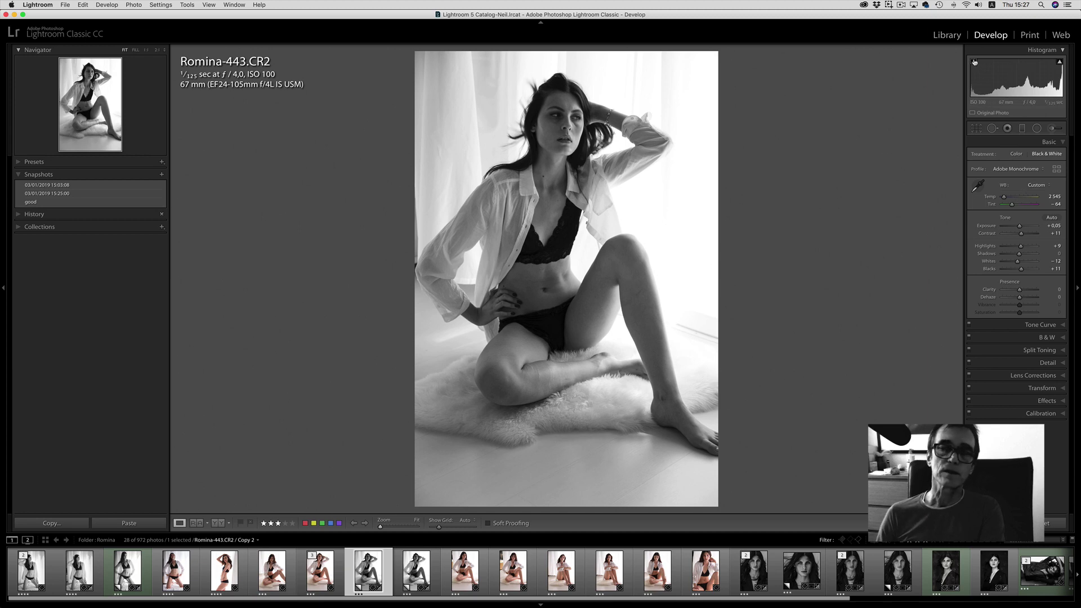
# - Lower Highlights to −37 with the help of the highlight clipping warning, and set Clarity to −9
pyautogui.moveTo(1059, 63)
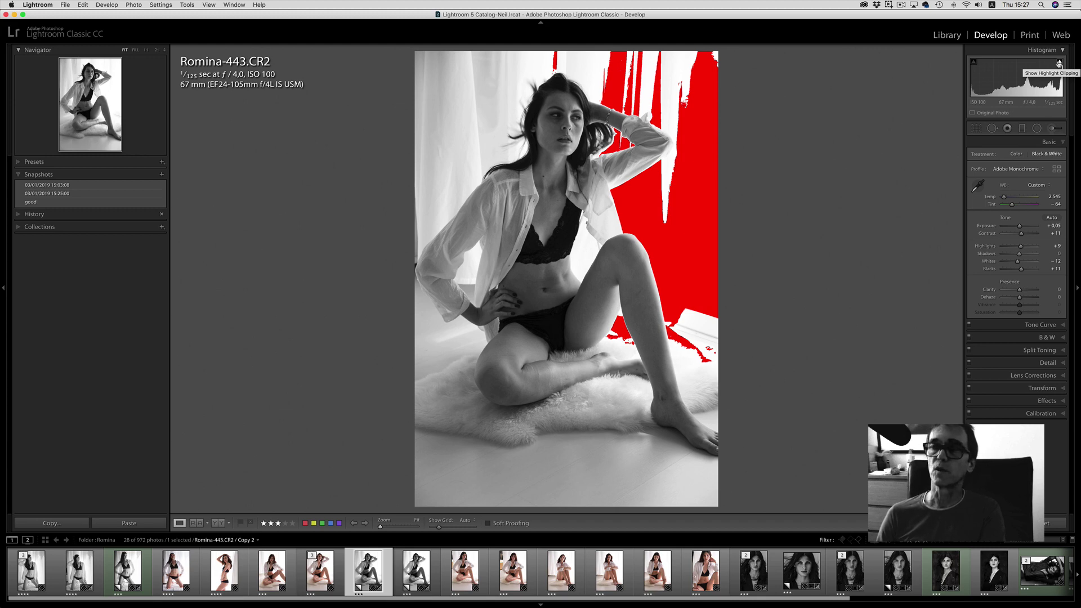
pyautogui.click(1059, 63)
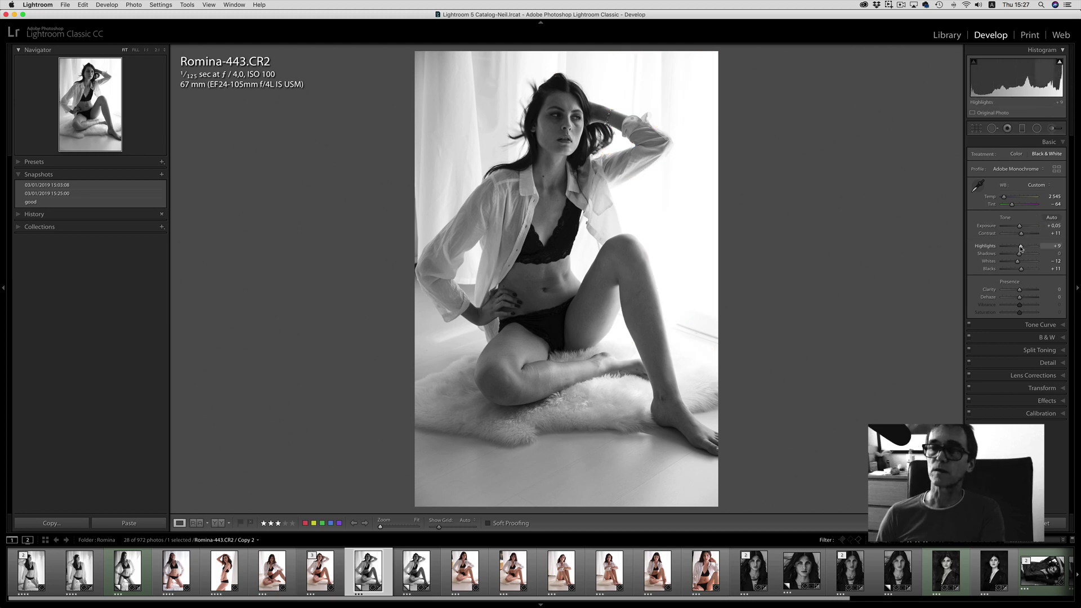
pyautogui.click(1059, 62)
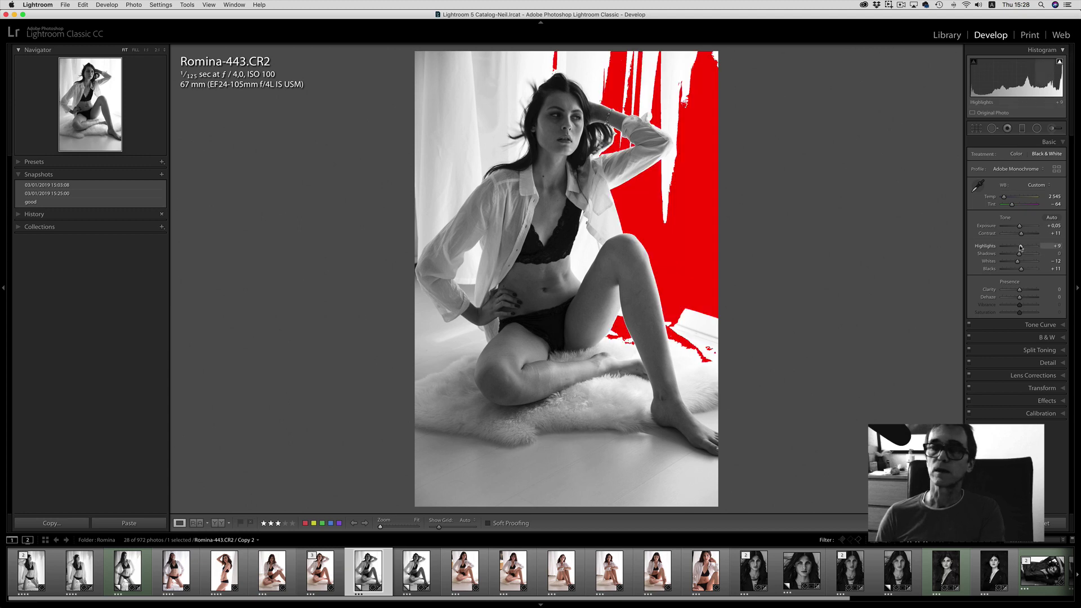
pyautogui.moveTo(1020, 246); pyautogui.dragTo(1012, 246)
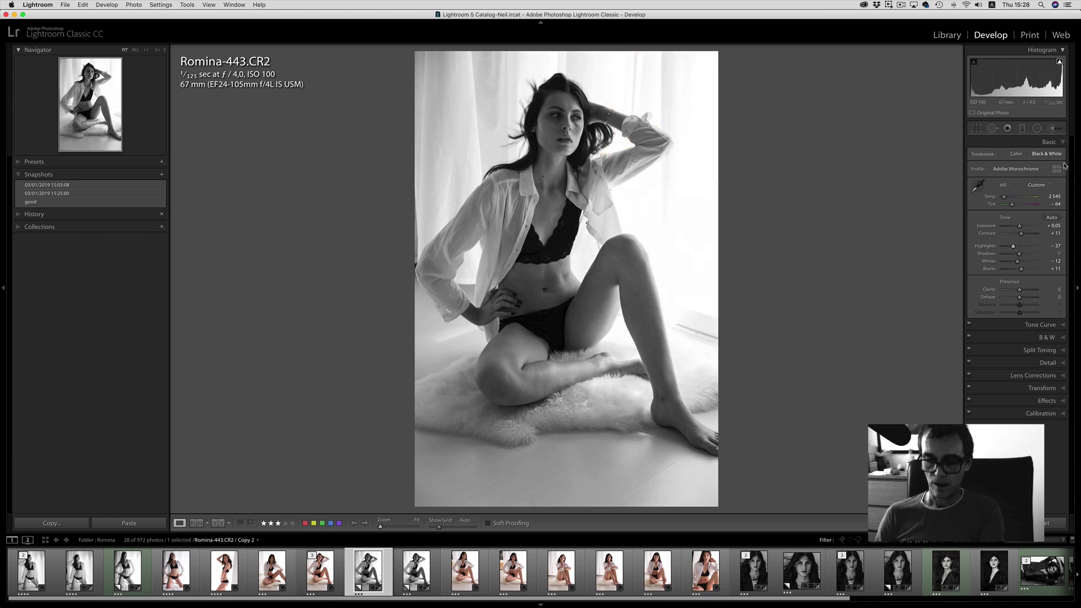
pyautogui.press('j')
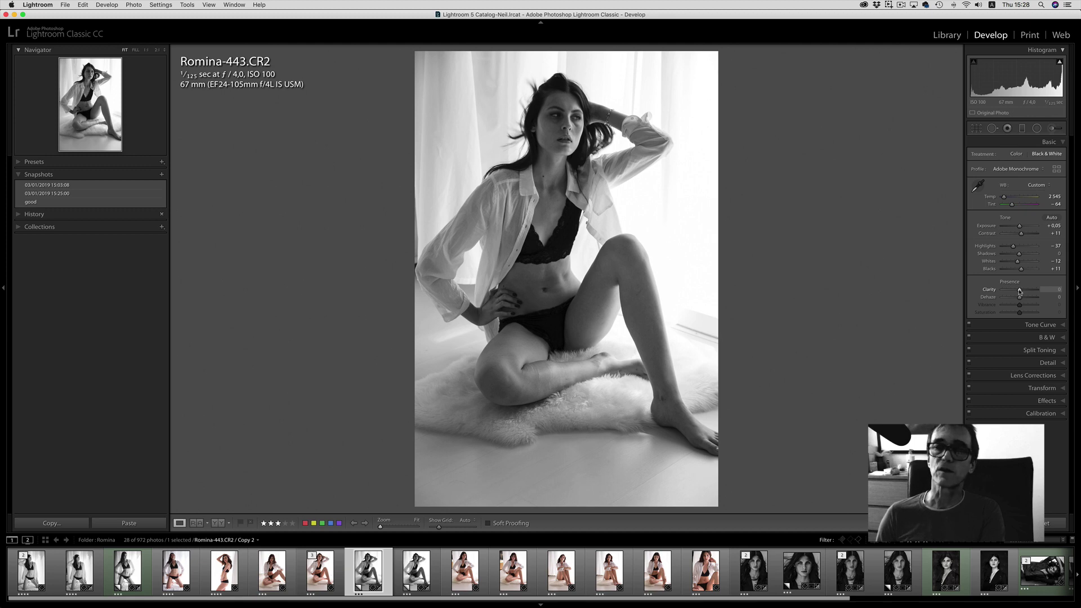
pyautogui.moveTo(1019, 290); pyautogui.dragTo(1018, 291)
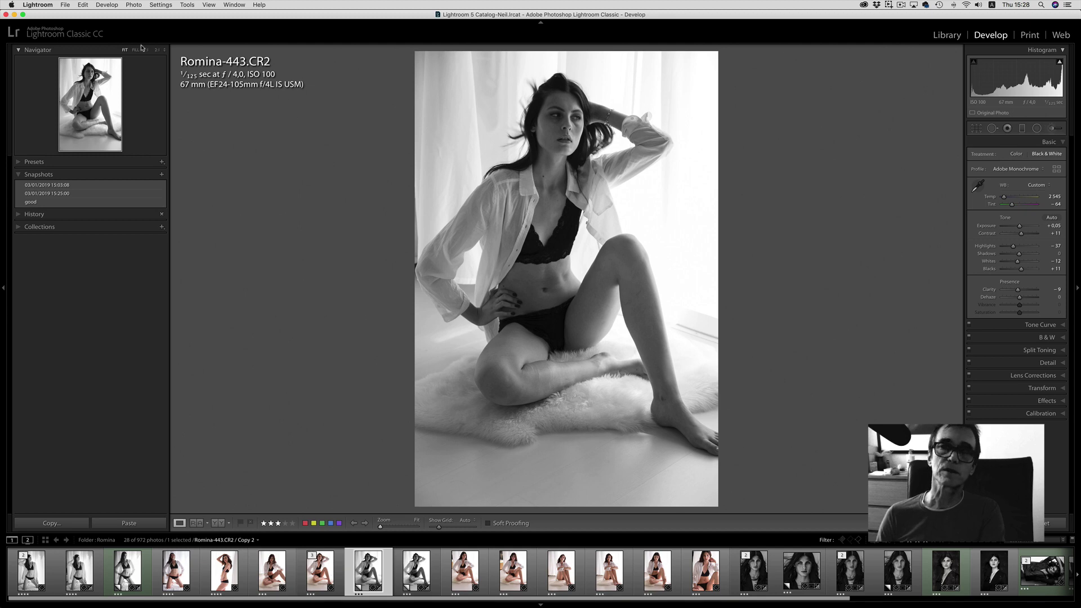
# - Brighten the irises of both eyes with the Adjustment Brush, using the iris dodge+exposure preset
pyautogui.click(157, 51)
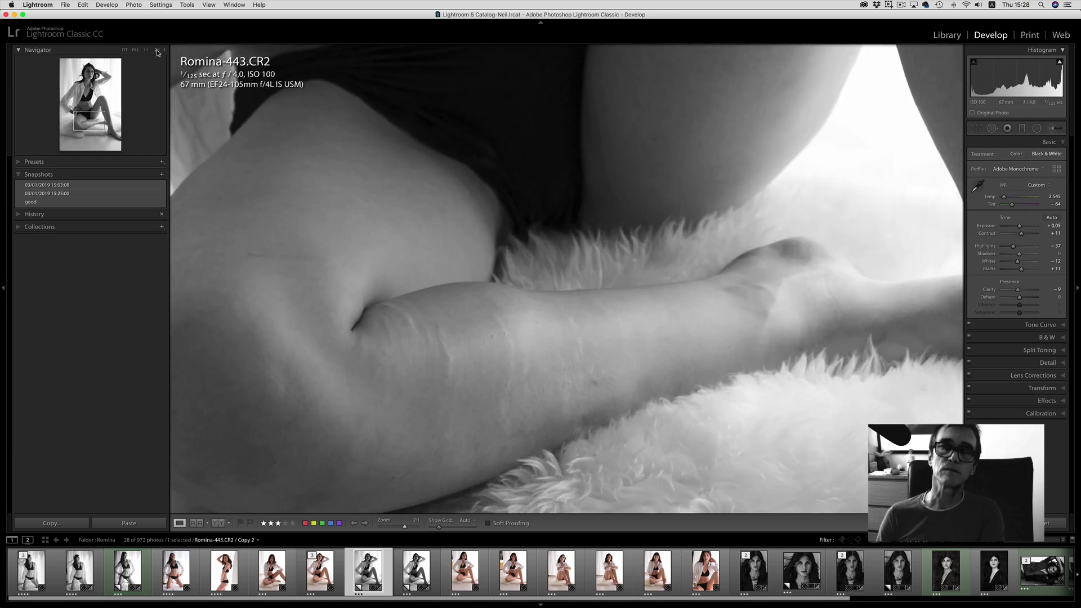
pyautogui.click(83, 75)
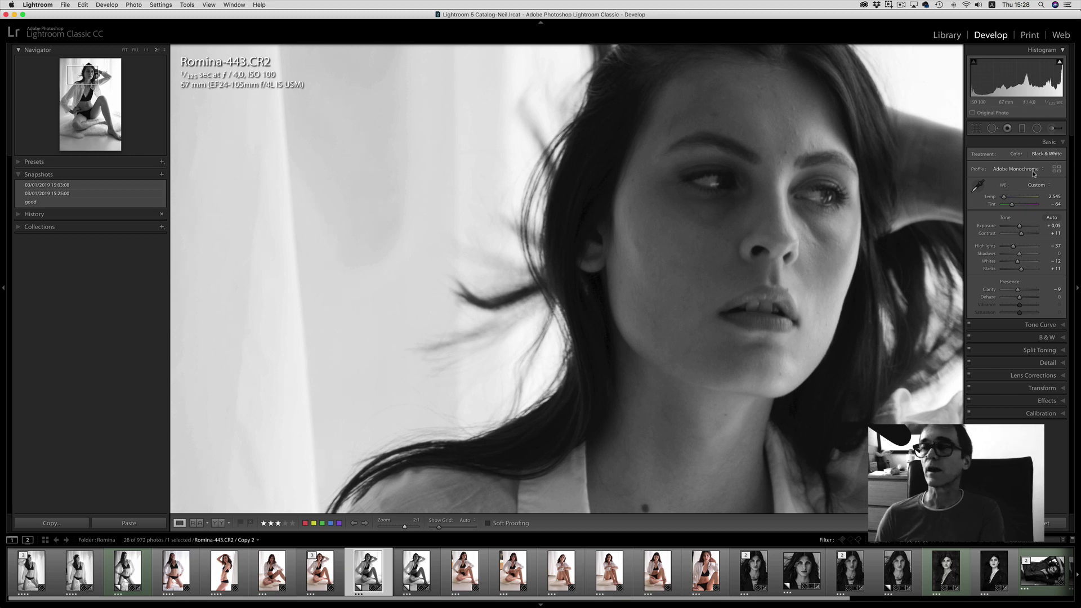
pyautogui.click(1051, 130)
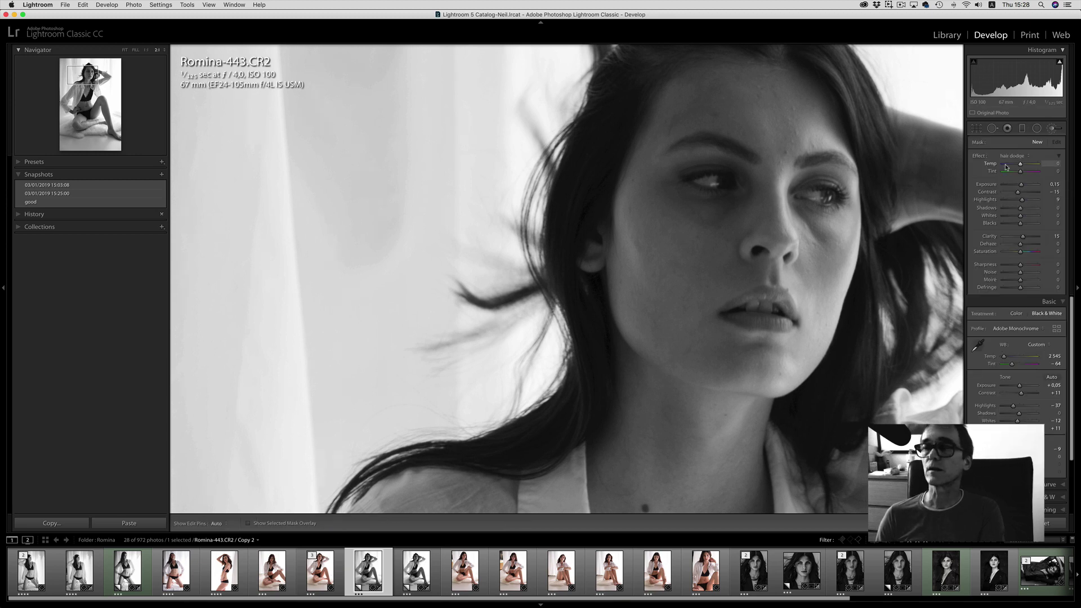
pyautogui.click(1016, 156)
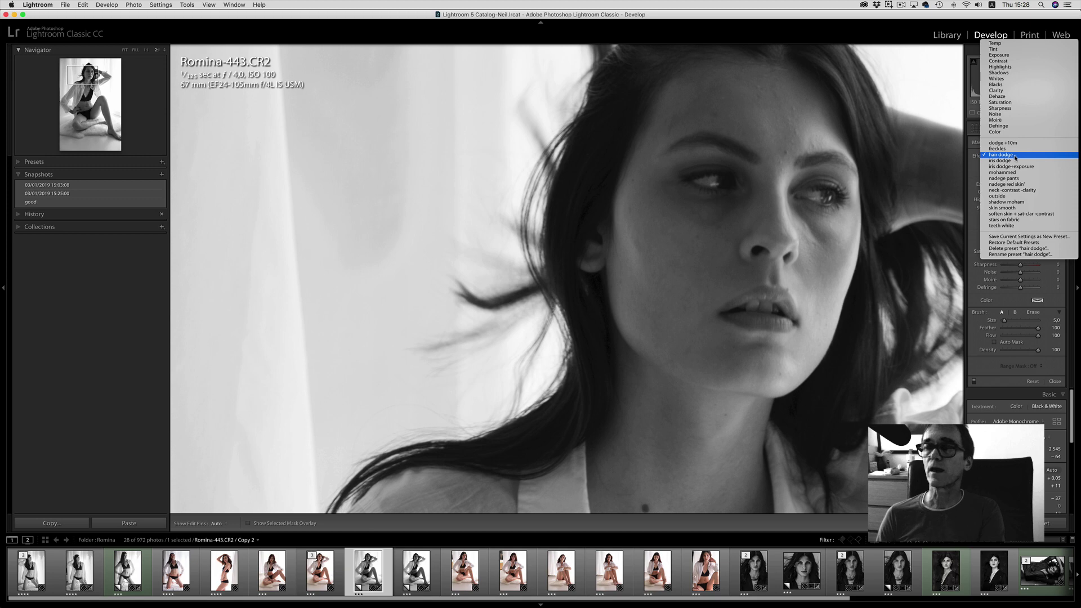
pyautogui.click(1040, 170)
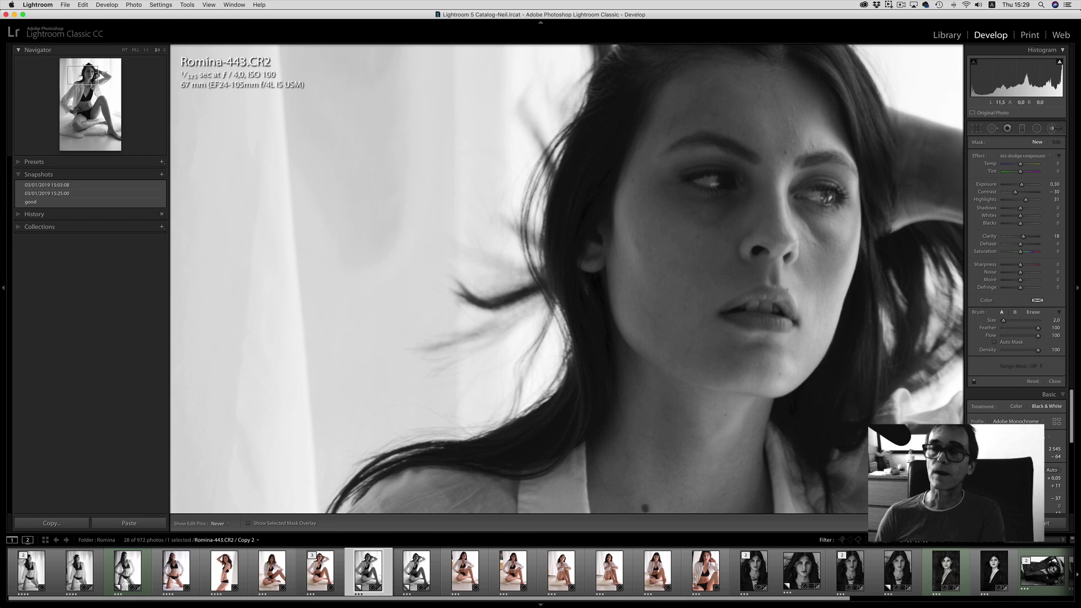
pyautogui.click(730, 188)
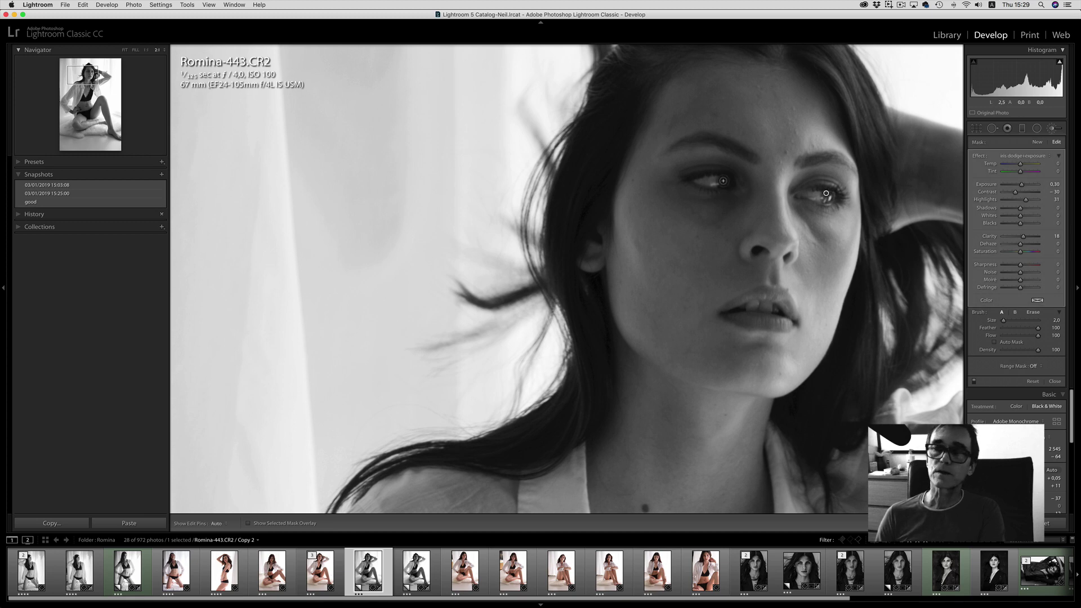
pyautogui.press('h')
pyautogui.press('h')
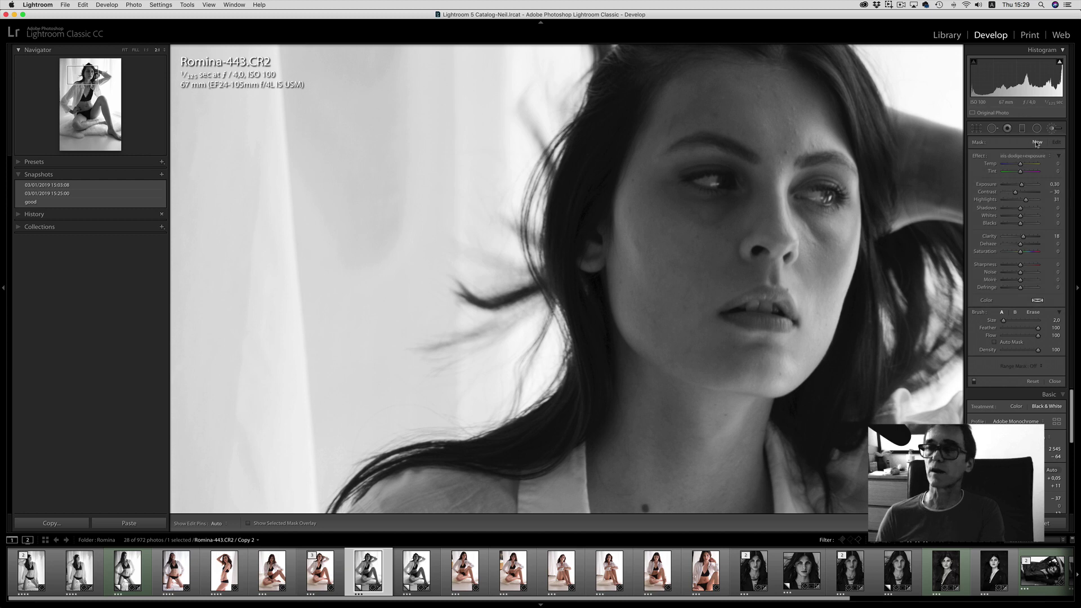
# - Paint a new Adjustment Brush mask over the neck and chest with the skin smooth preset and a brush size of 19
pyautogui.click(1023, 156)
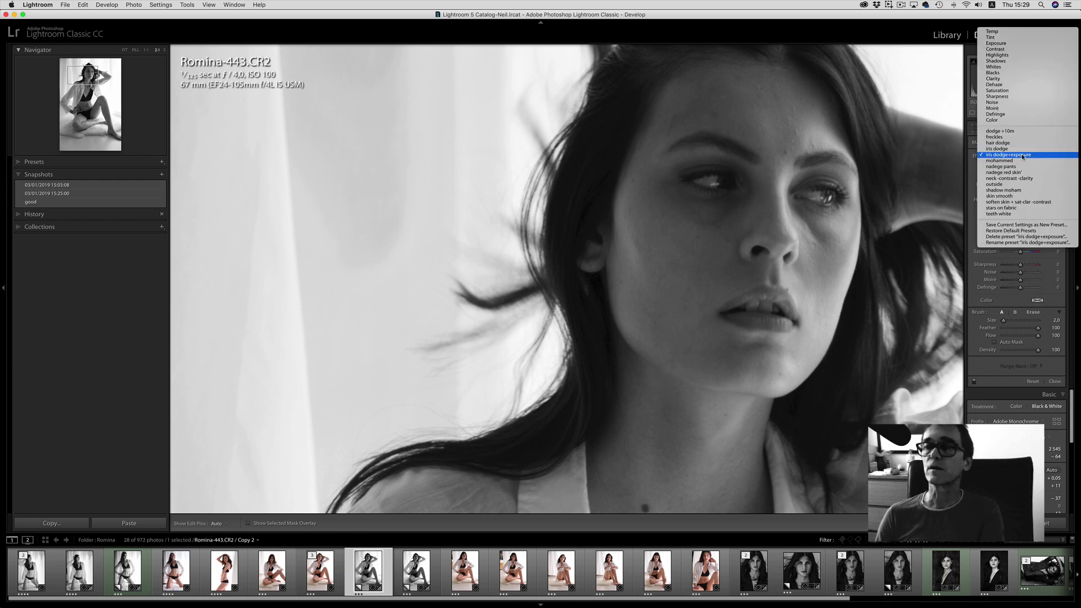
pyautogui.click(1022, 198)
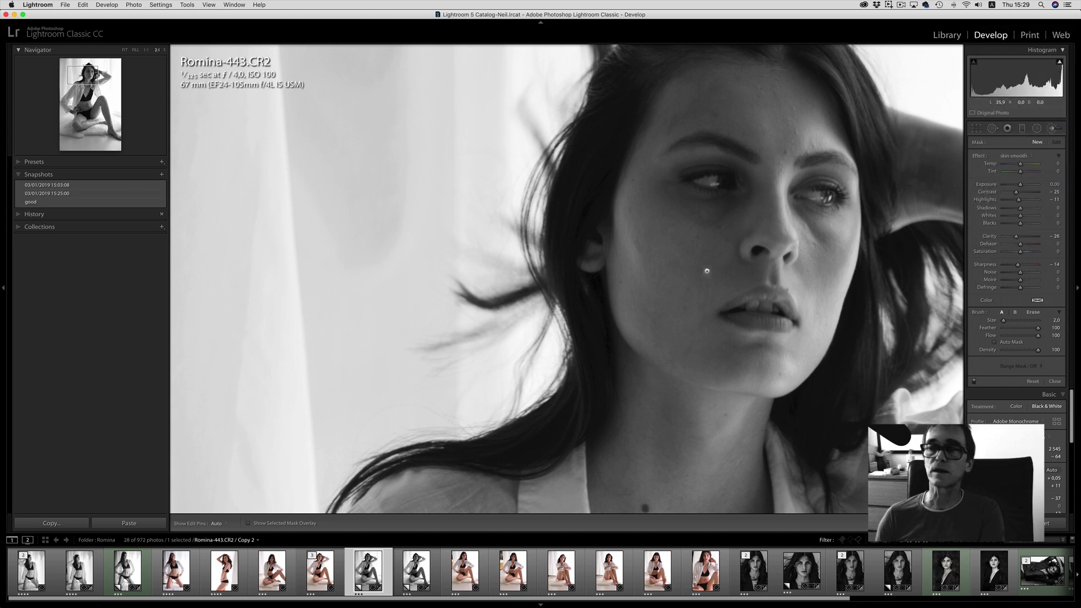
pyautogui.scroll(5, 712, 287)
pyautogui.press('space')
pyautogui.moveTo(712, 427); pyautogui.dragTo(683, 164)
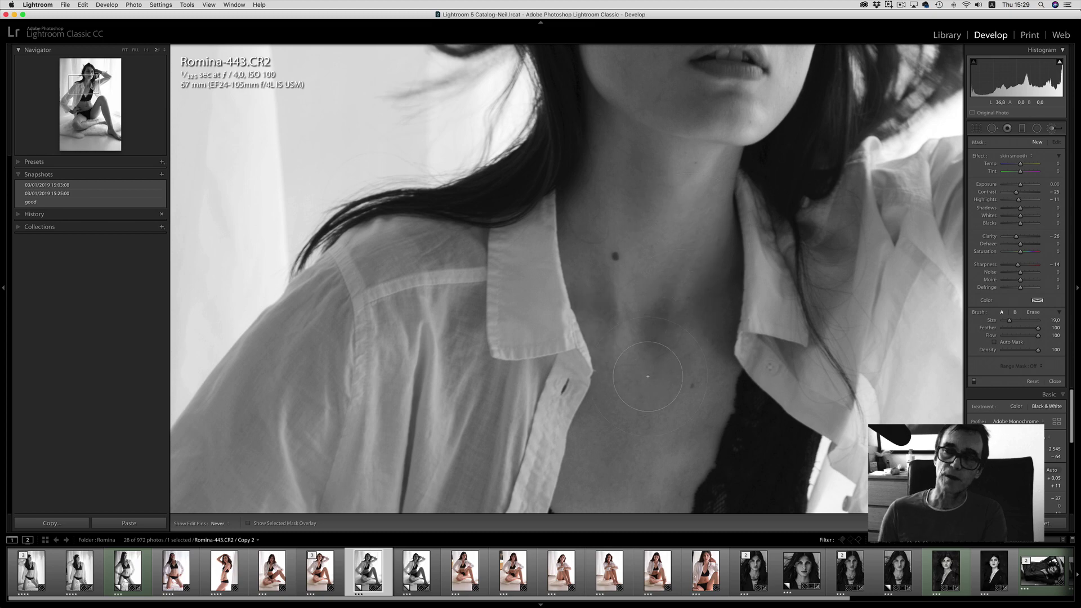
pyautogui.scroll(-5, 647, 169)
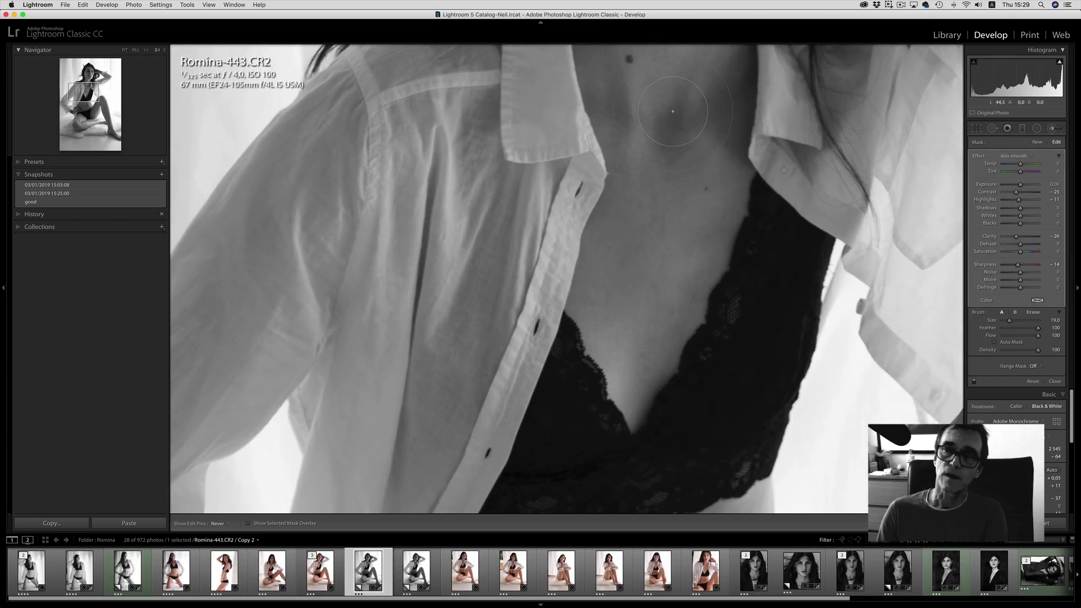
pyautogui.scroll(-10, 683, 291)
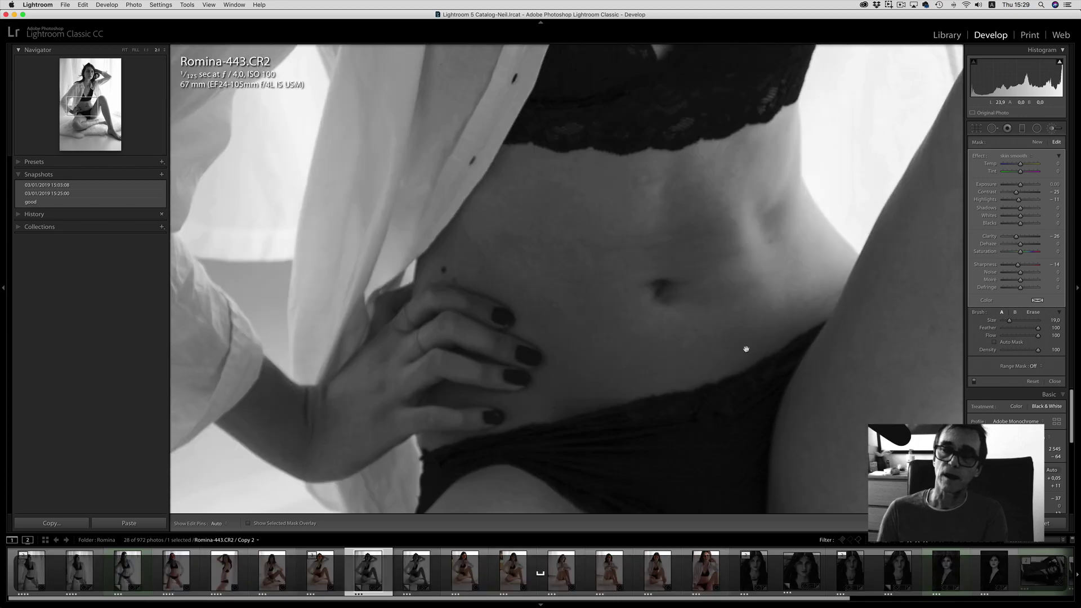
# - Extend the skin smooth mask over the raised leg, ankle and folded leg with a brush size of 29
pyautogui.moveTo(746, 349); pyautogui.dragTo(434, 247)
pyautogui.moveTo(618, 227); pyautogui.dragTo(460, 241)
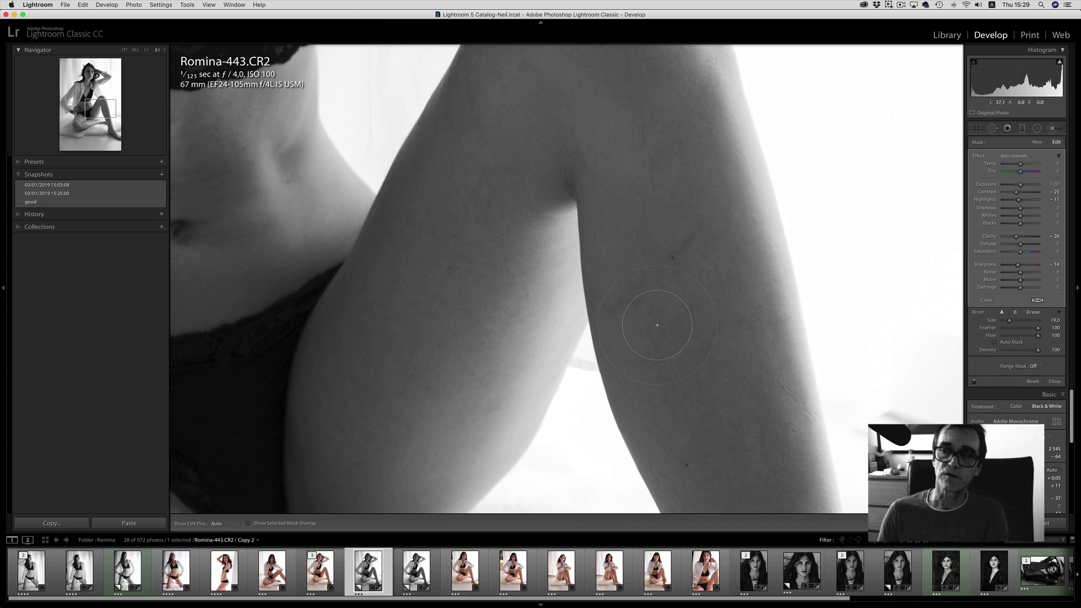
pyautogui.press('h')
pyautogui.scroll(5, 477, 109)
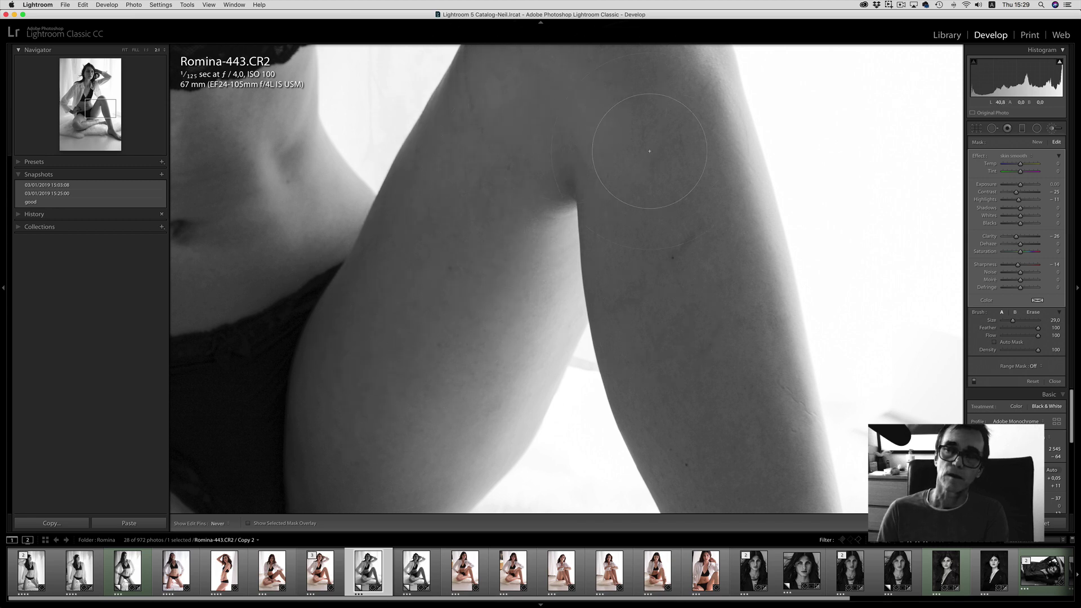
pyautogui.moveTo(717, 420); pyautogui.dragTo(677, 104)
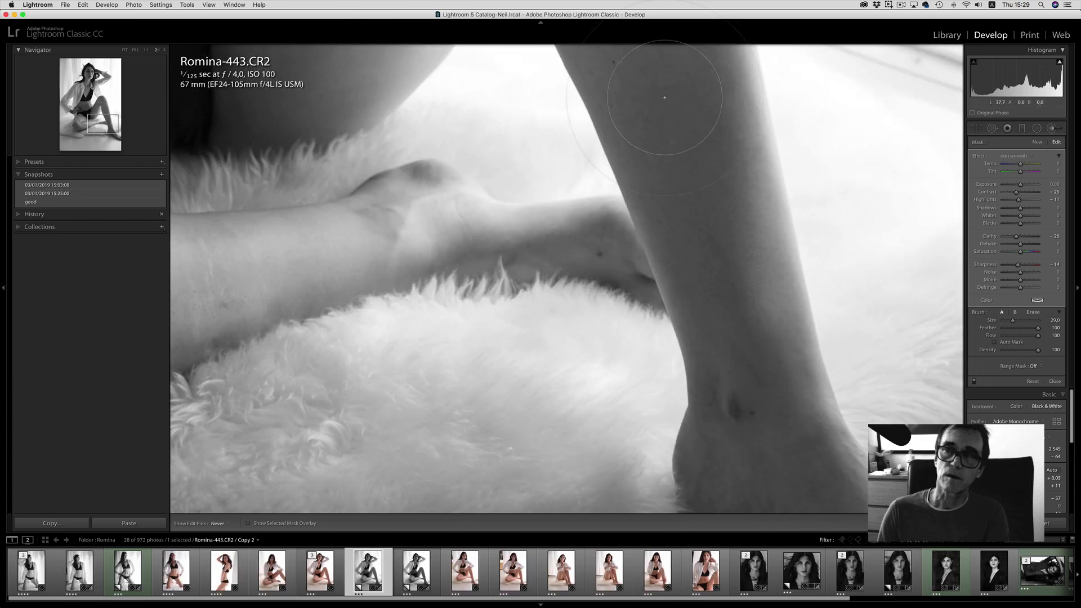
pyautogui.moveTo(726, 433)
pyautogui.mouseDown()
pyautogui.moveTo(647, 349)
pyautogui.moveTo(535, 300)
pyautogui.moveTo(598, 381)
pyautogui.mouseUp()
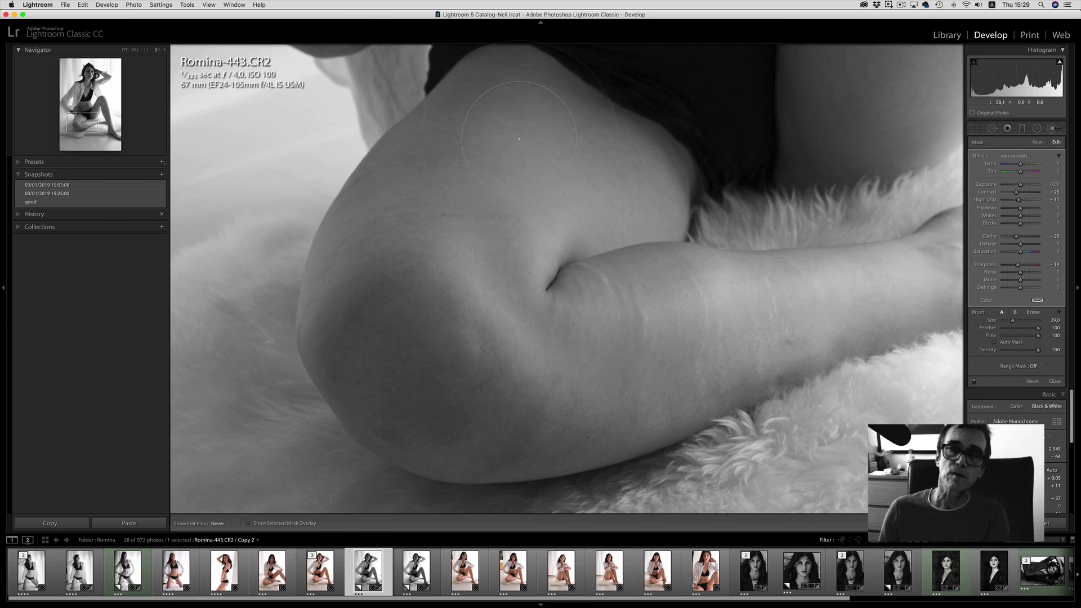
# - Continue the skin smooth mask over the abdomen around the navel
pyautogui.moveTo(578, 169); pyautogui.dragTo(566, 471)
pyautogui.moveTo(634, 241); pyautogui.dragTo(635, 381)
pyautogui.press('h')
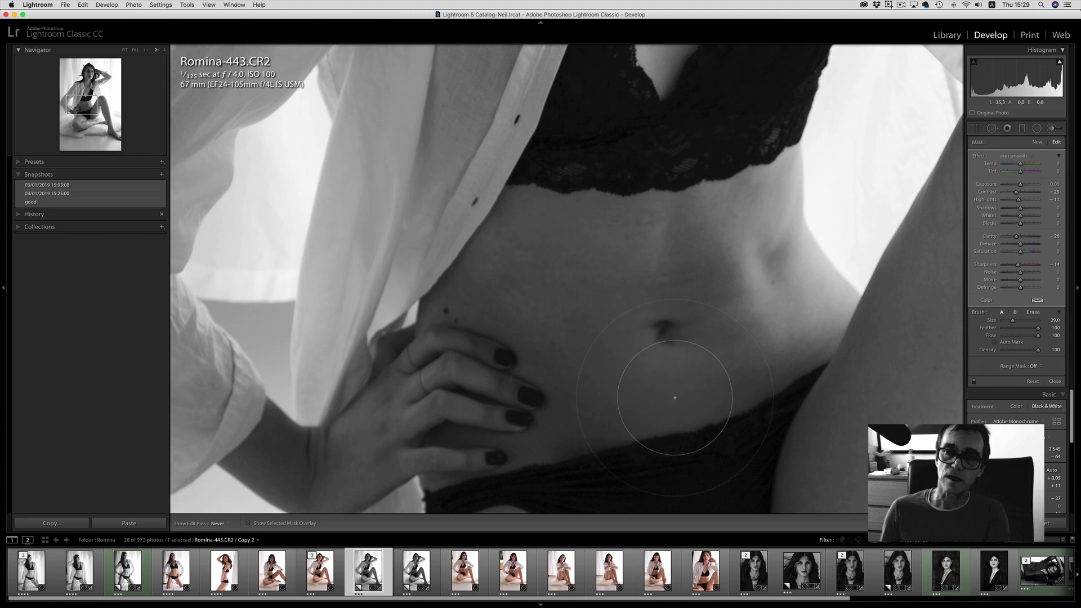
pyautogui.press('h')
pyautogui.press('space')
# - Start a new brush mask with the Exposure effect at 0.18 and brighten the shadowed cheek beside the hair with brush size 8
pyautogui.moveTo(644, 137); pyautogui.dragTo(657, 352)
pyautogui.moveTo(623, 266); pyautogui.dragTo(391, 539)
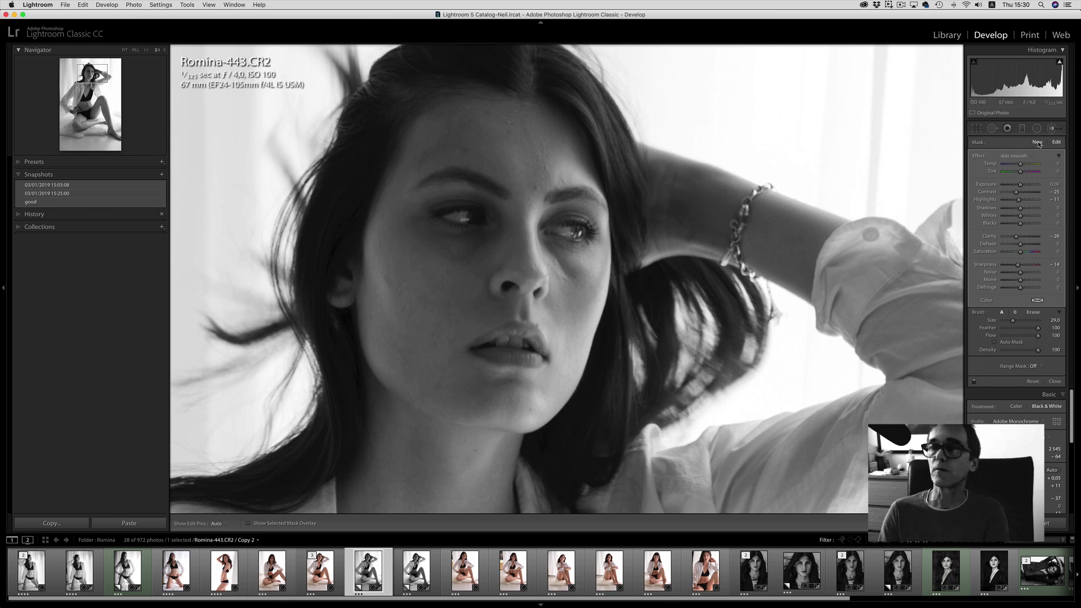
pyautogui.click(1015, 156)
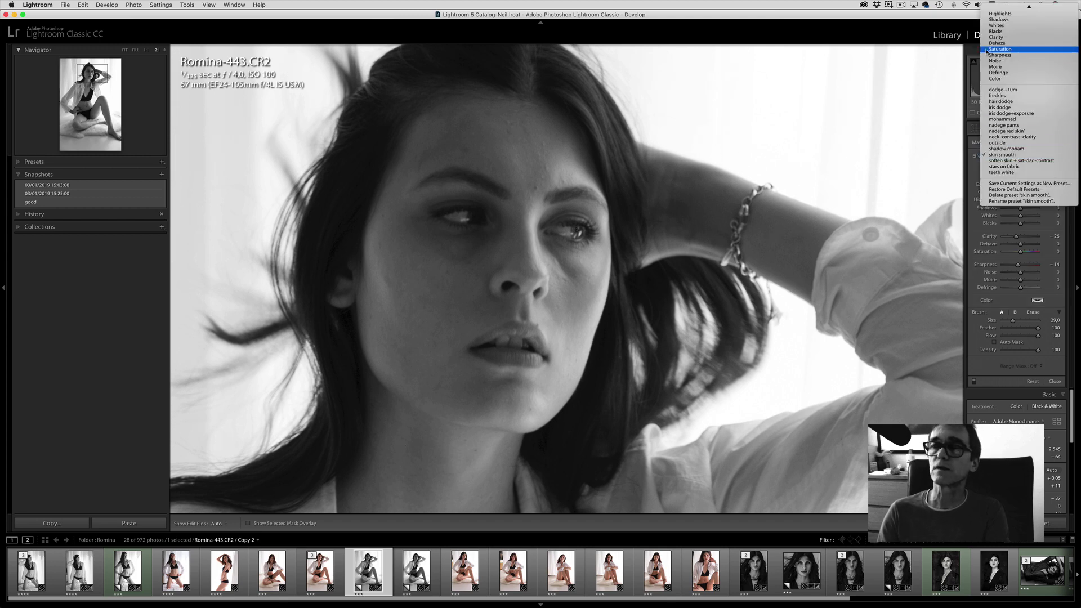
pyautogui.click(1006, 19)
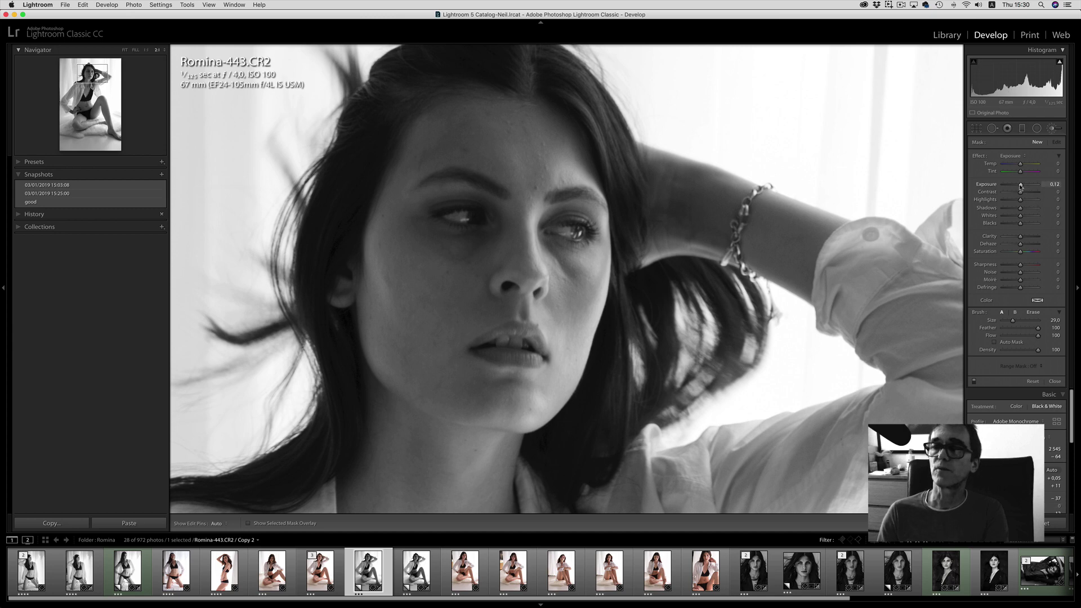
pyautogui.moveTo(1020, 186); pyautogui.dragTo(1022, 186)
pyautogui.click(425, 285)
pyautogui.scroll(-10, 425, 284)
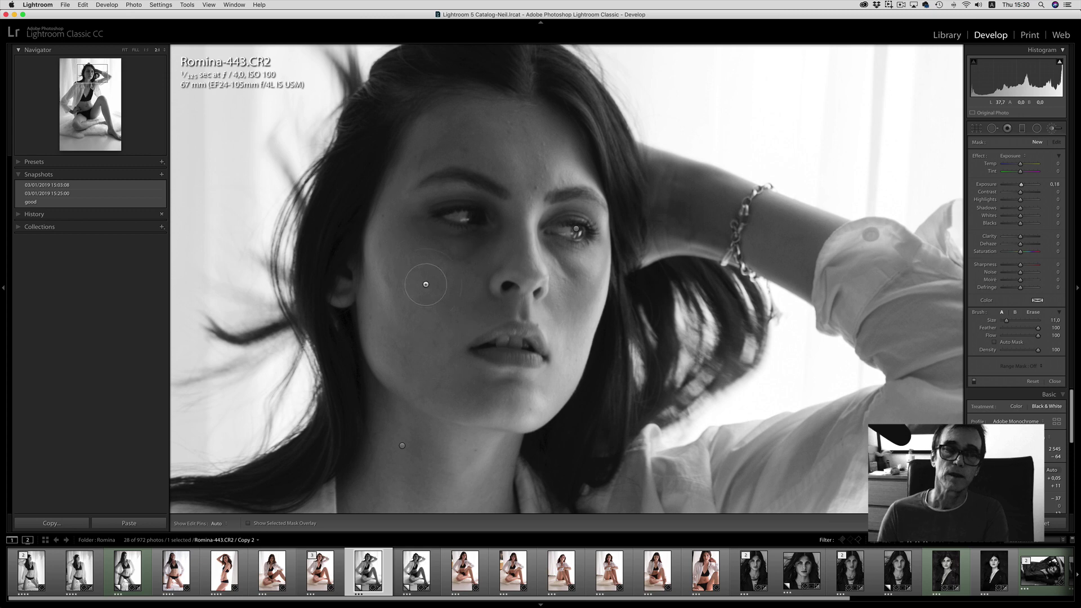
pyautogui.press('h')
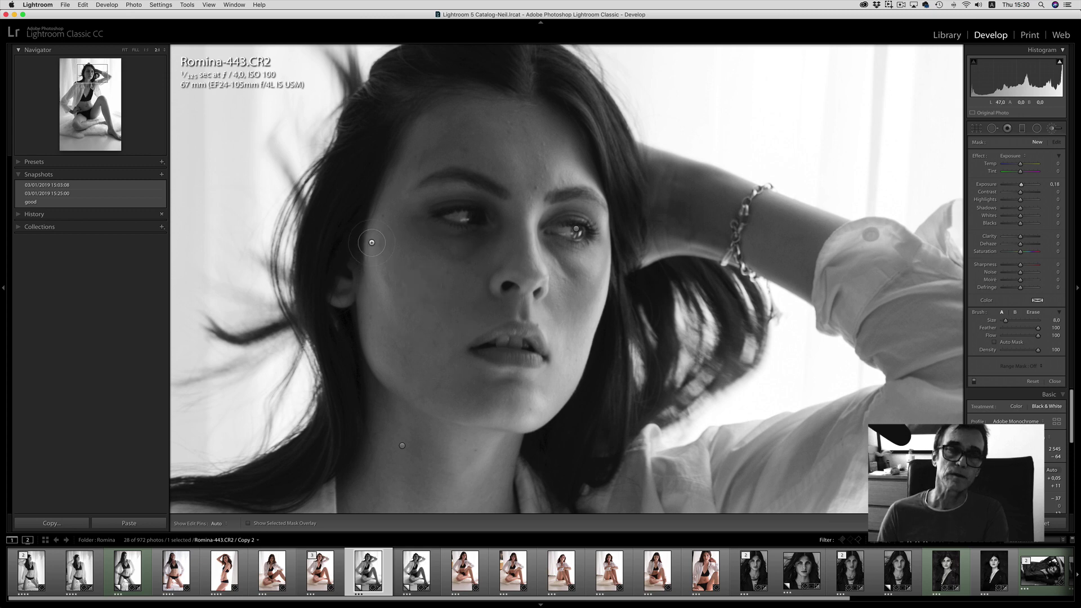
pyautogui.press('h')
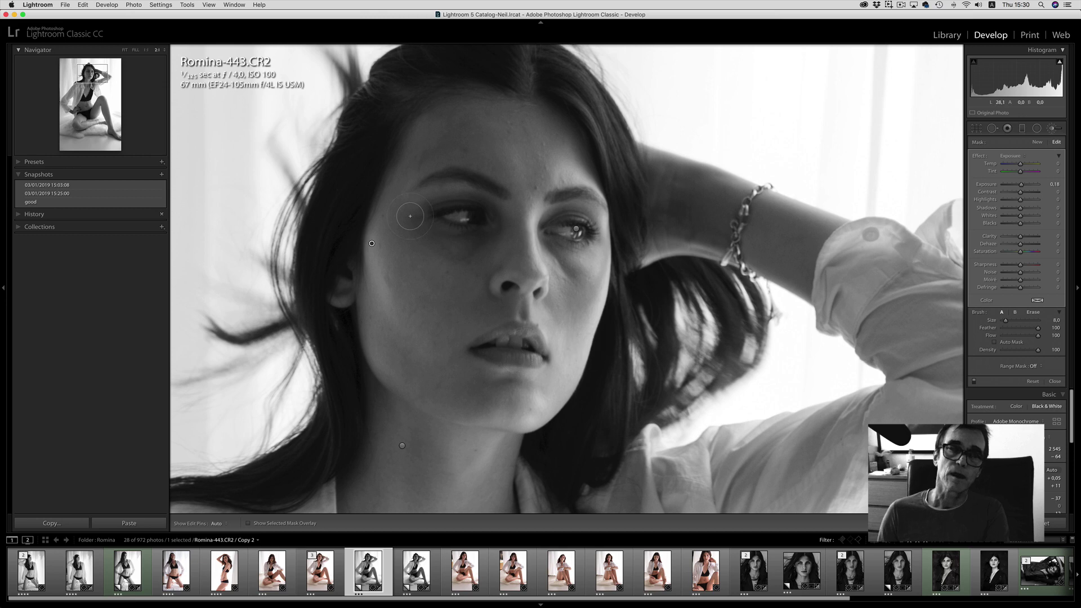
# - Extend the brightening mask around the eye and forehead with brush sizes 9 to 13, and reduce its Exposure to 0.07
pyautogui.scroll(1, 453, 210)
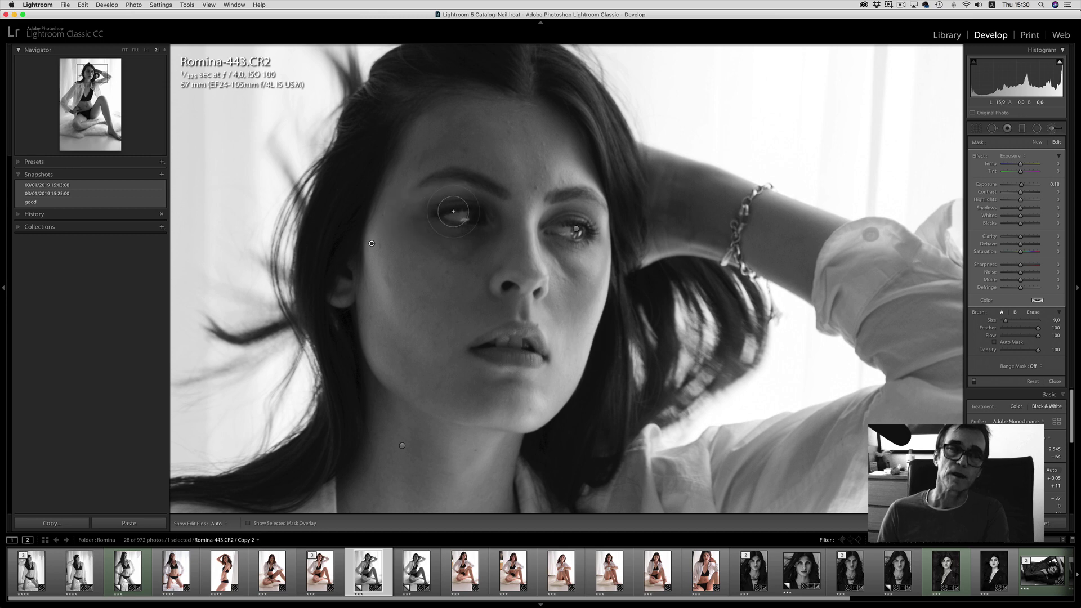
pyautogui.scroll(2, 456, 210)
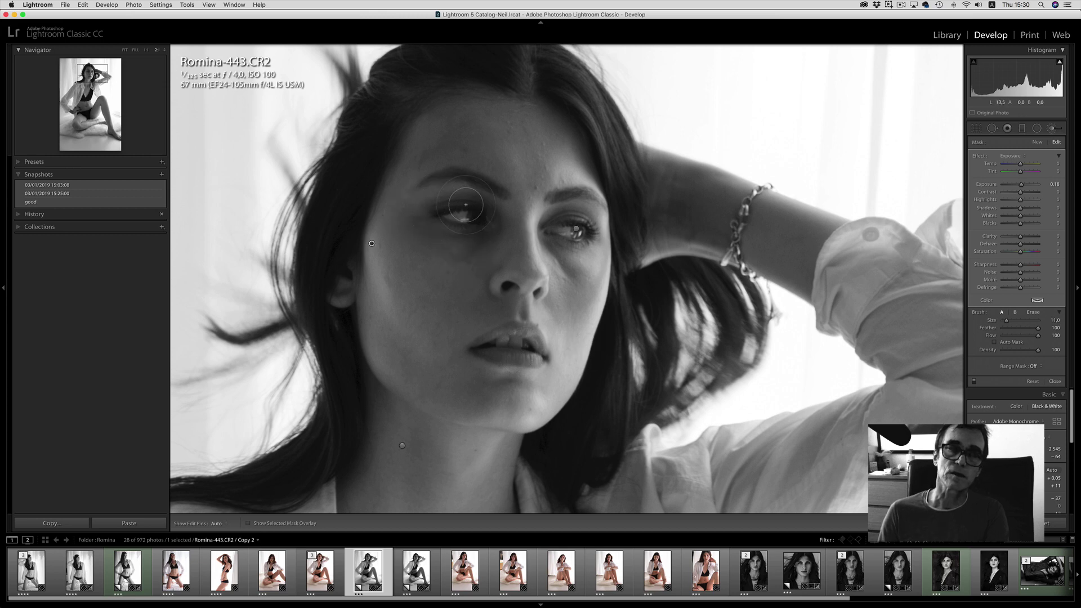
pyautogui.scroll(2, 465, 205)
pyautogui.press('h')
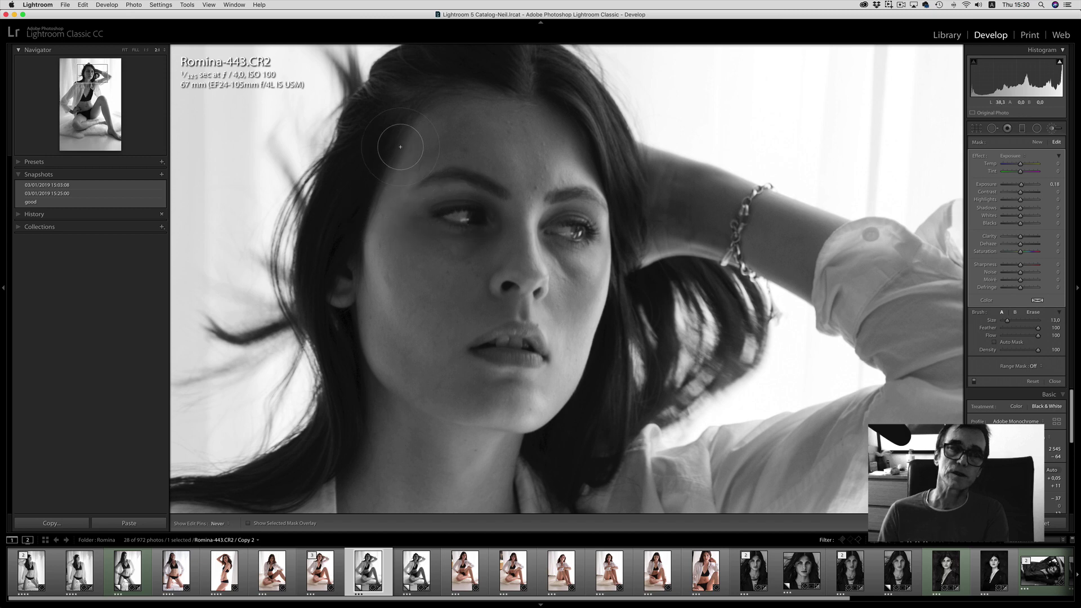
pyautogui.press('h')
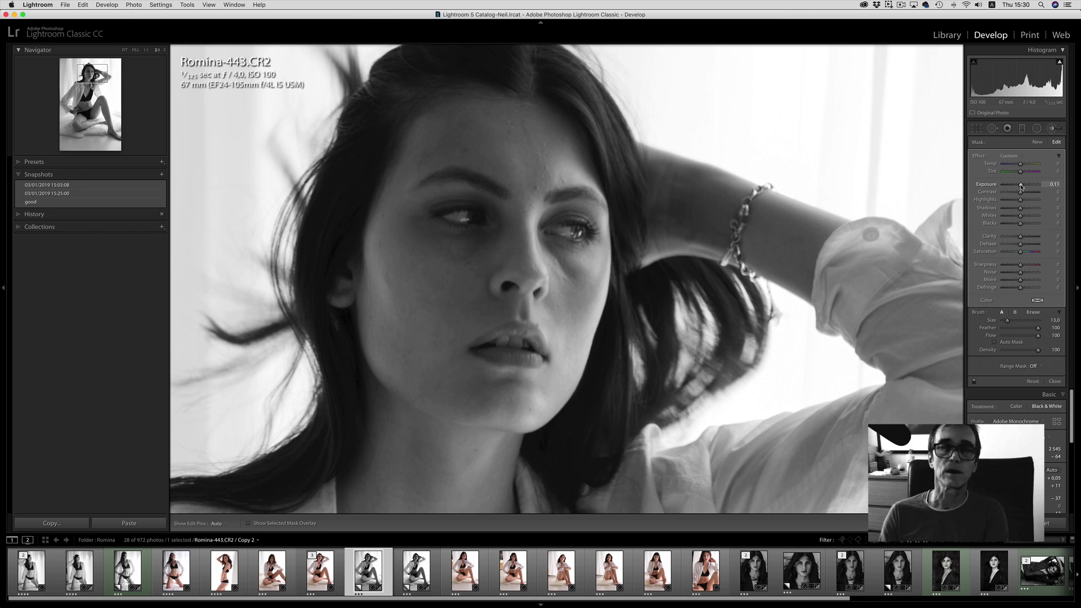
pyautogui.moveTo(1021, 186); pyautogui.dragTo(1019, 186)
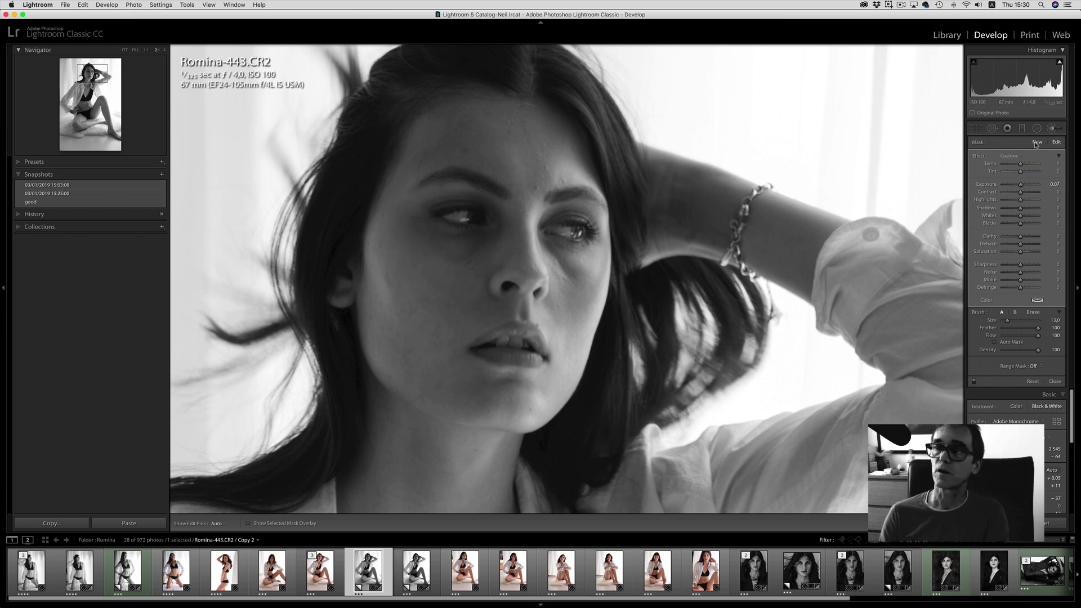
# - Paint a new mask over the hair with the hair dodge preset and a brush size of 11
pyautogui.click(1012, 157)
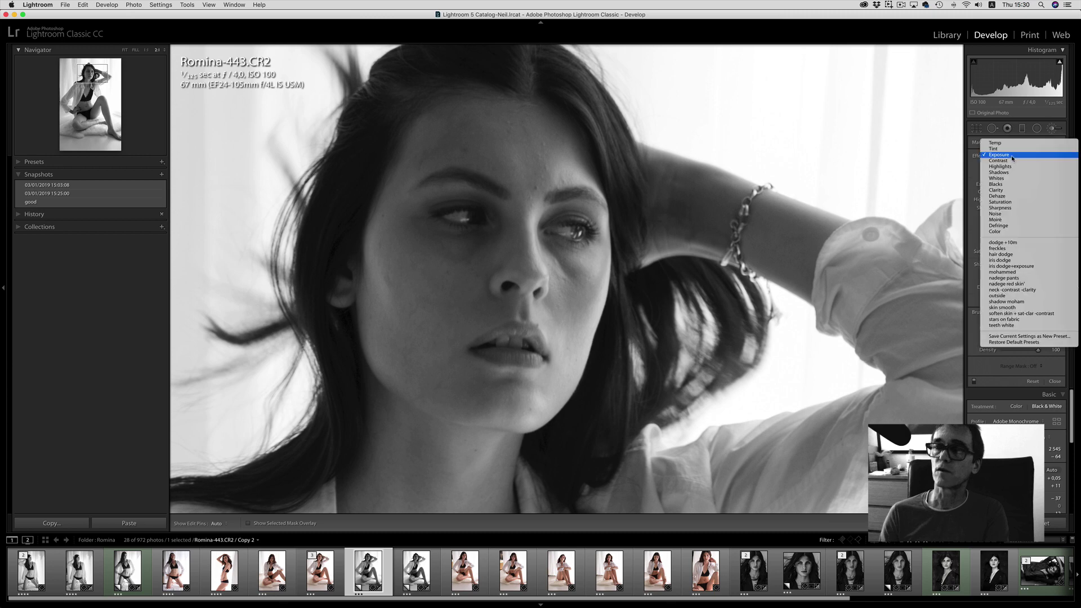
pyautogui.click(1016, 255)
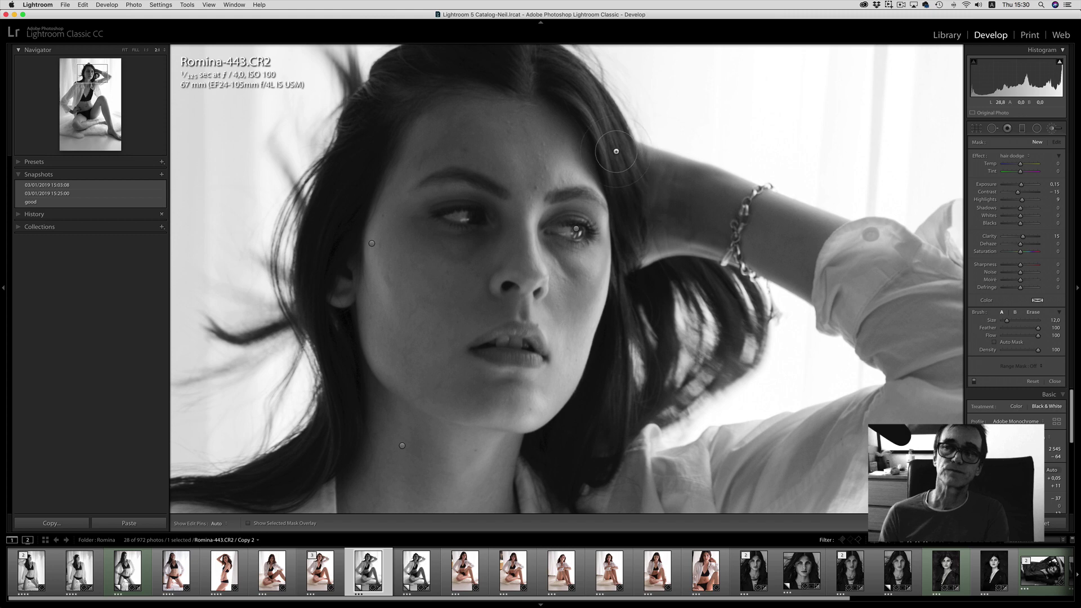
pyautogui.scroll(-1, 615, 152)
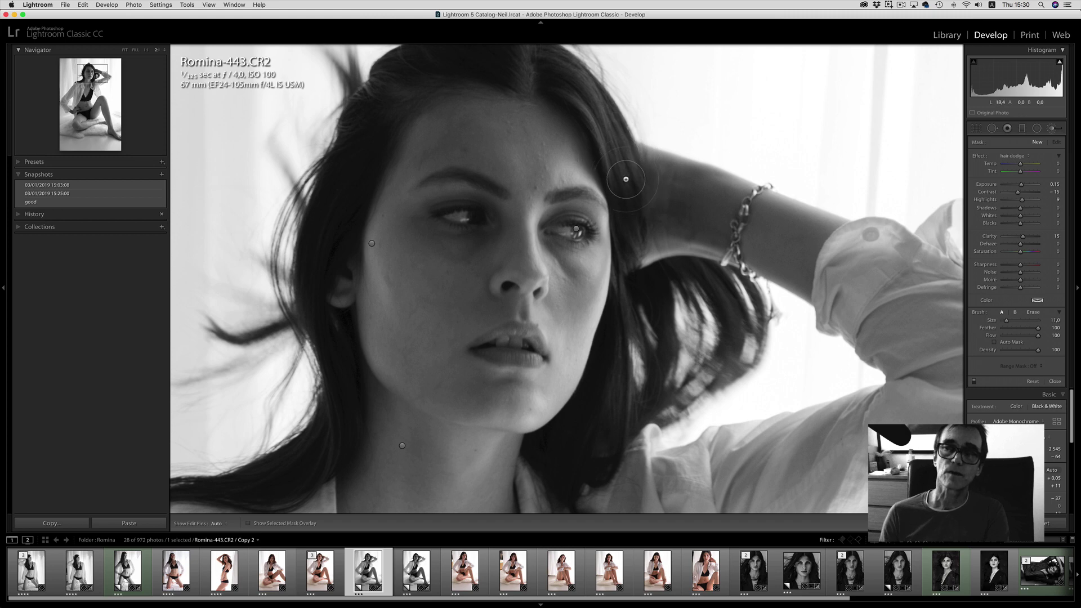
pyautogui.moveTo(625, 179)
pyautogui.mouseDown()
pyautogui.moveTo(521, 69)
pyautogui.moveTo(588, 114)
pyautogui.moveTo(625, 164)
pyautogui.mouseUp()
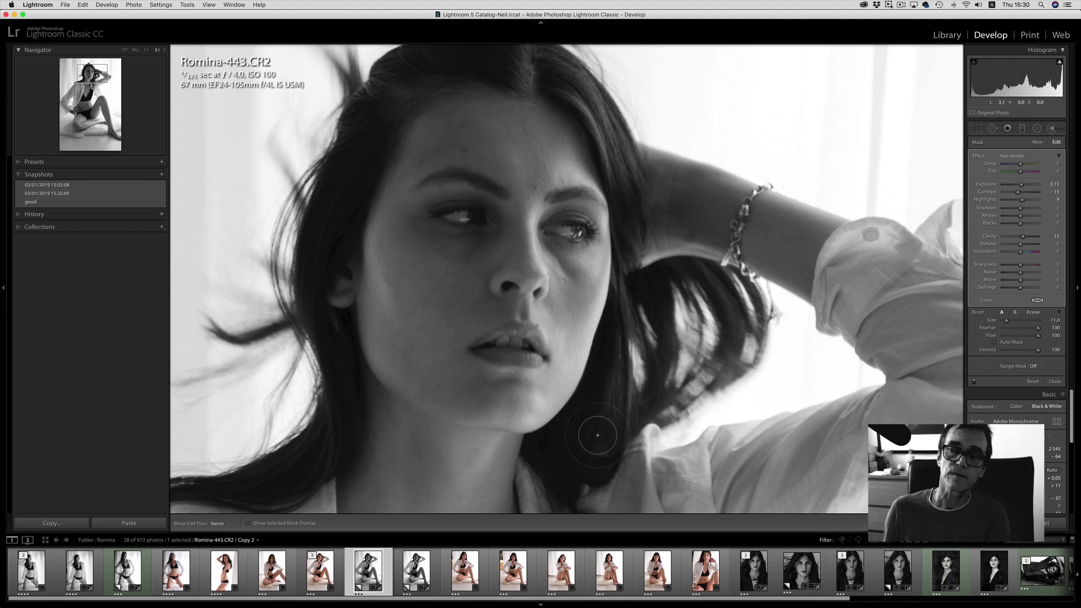
pyautogui.hscroll(-5, 597, 435)
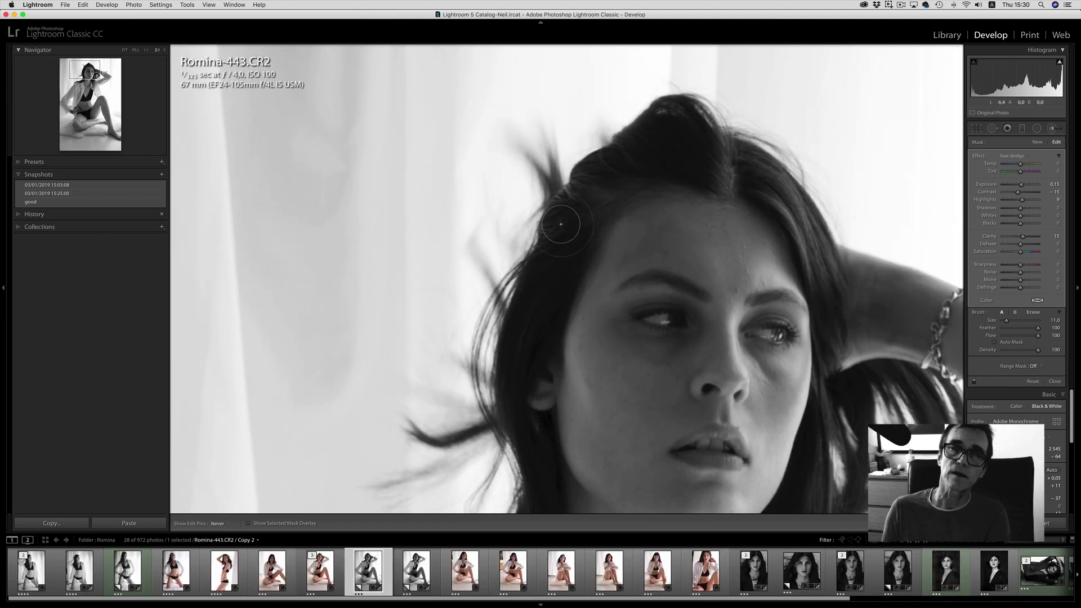
pyautogui.scroll(-10, 560, 224)
pyautogui.press('h')
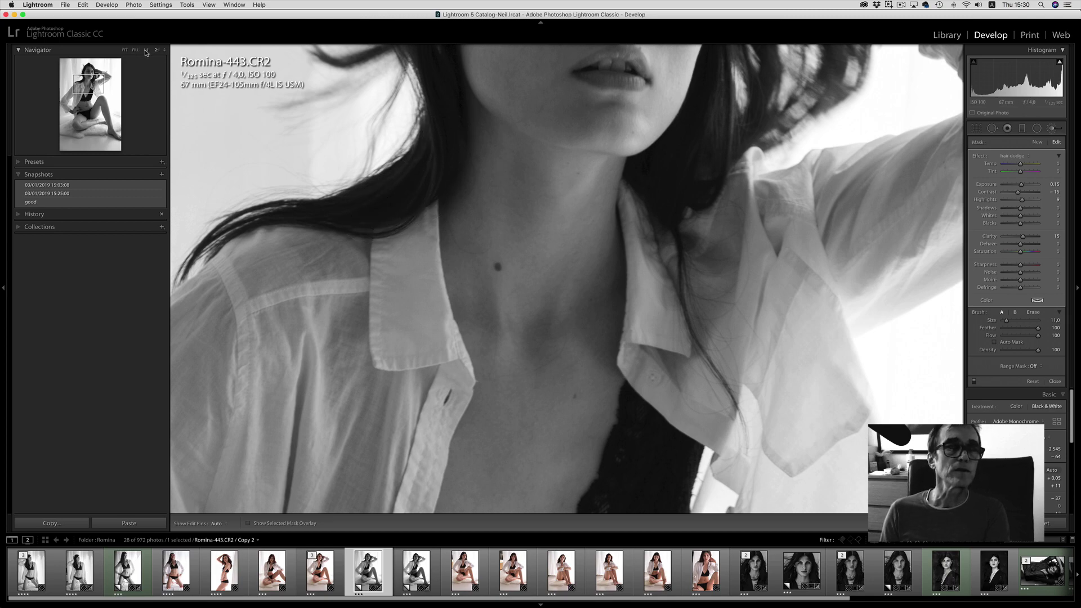
# - Create a new brush mask with Highlights at 17 and paint it over the face and body skin with brush size 8
pyautogui.click(125, 49)
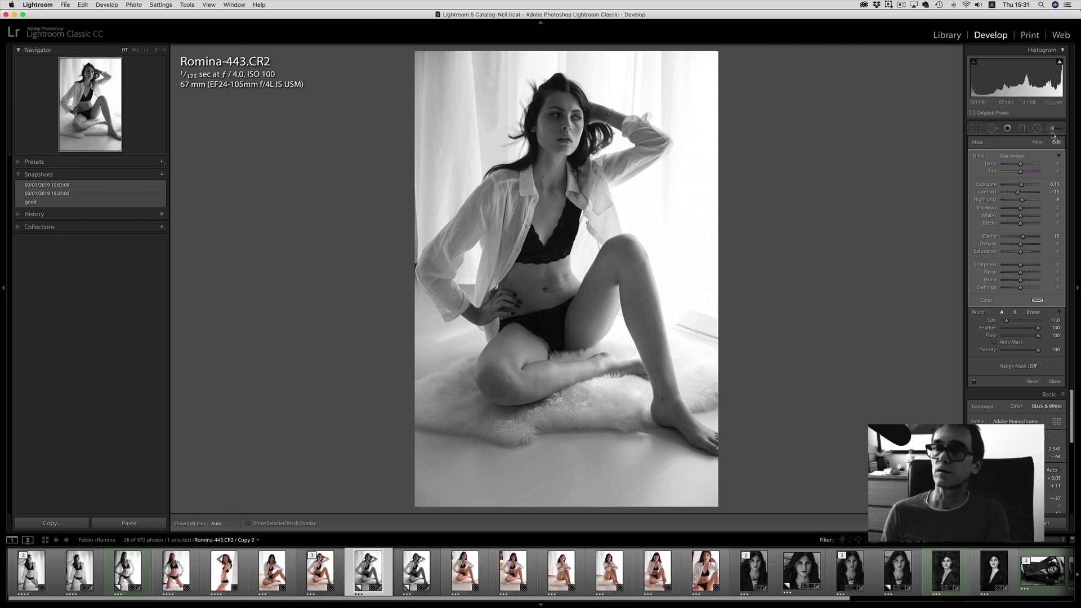
pyautogui.click(1037, 142)
pyautogui.click(1018, 157)
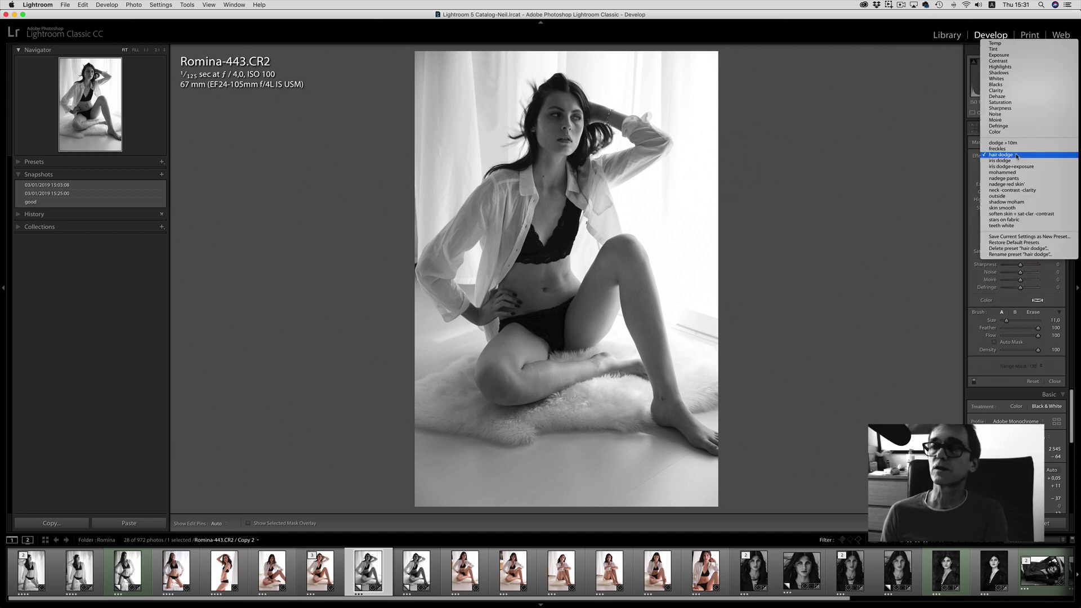
pyautogui.click(1014, 69)
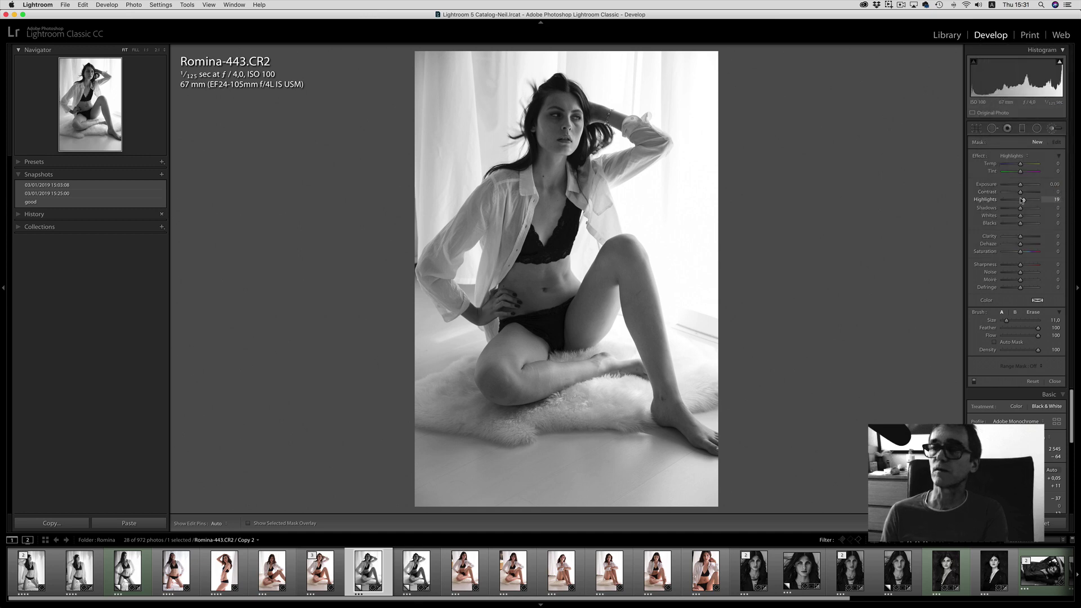
pyautogui.scroll(-3, 551, 111)
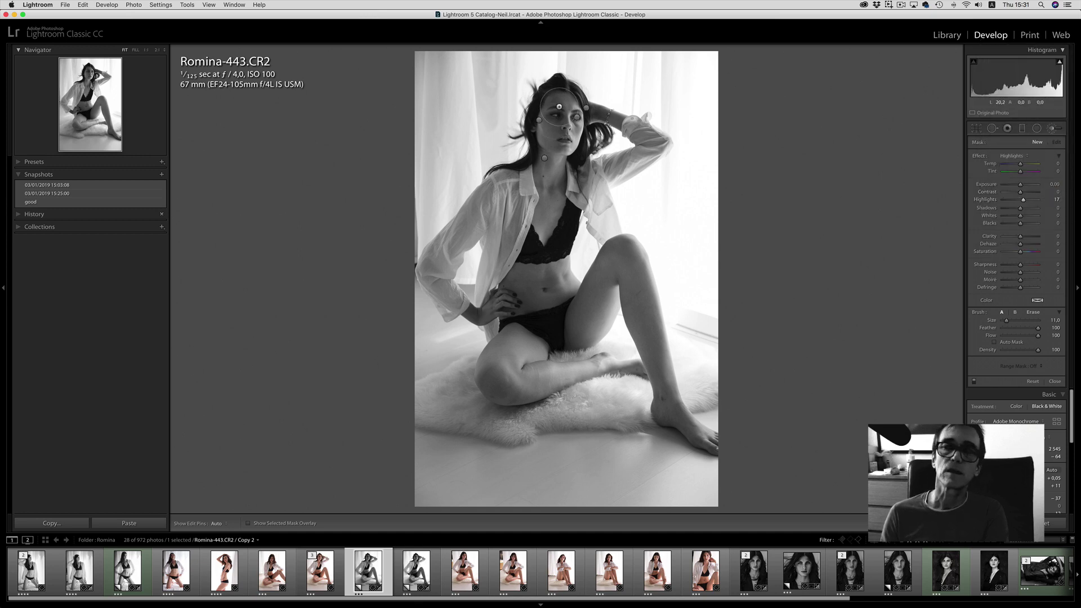
pyautogui.press('h')
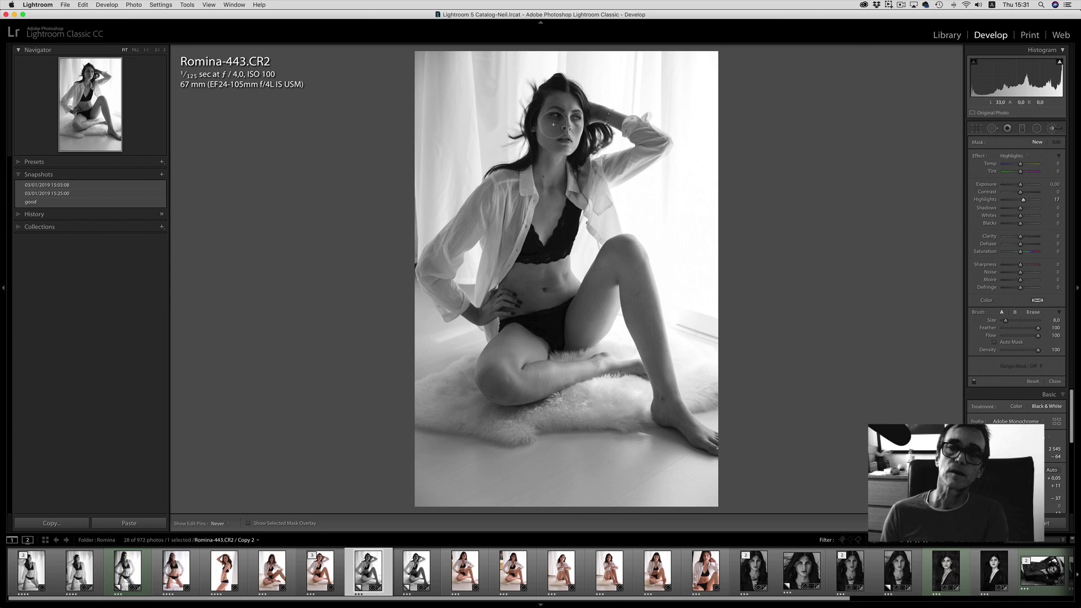
pyautogui.press('h')
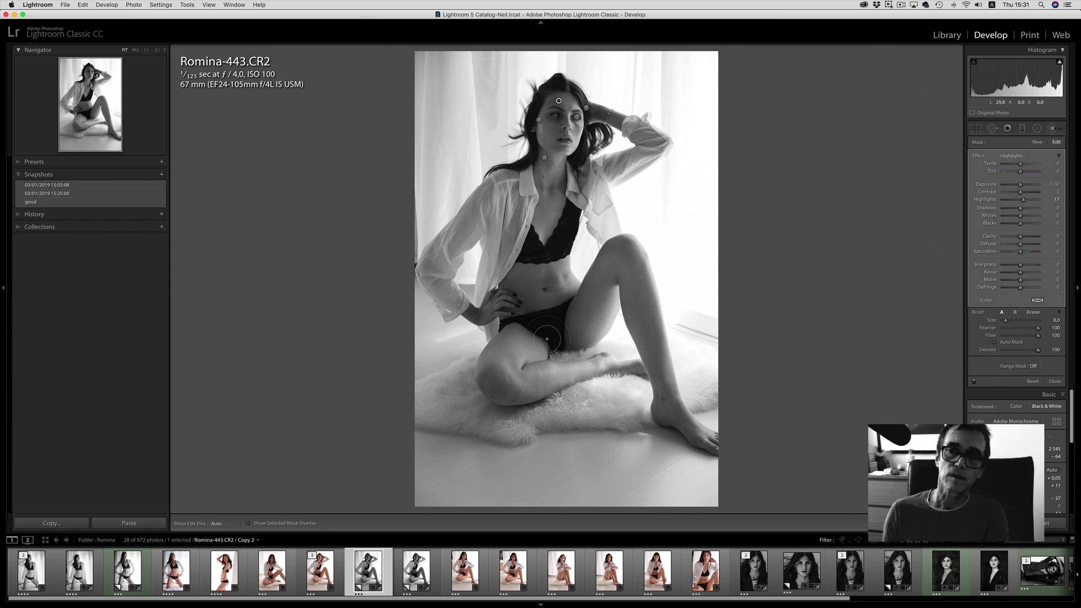
pyautogui.press('h')
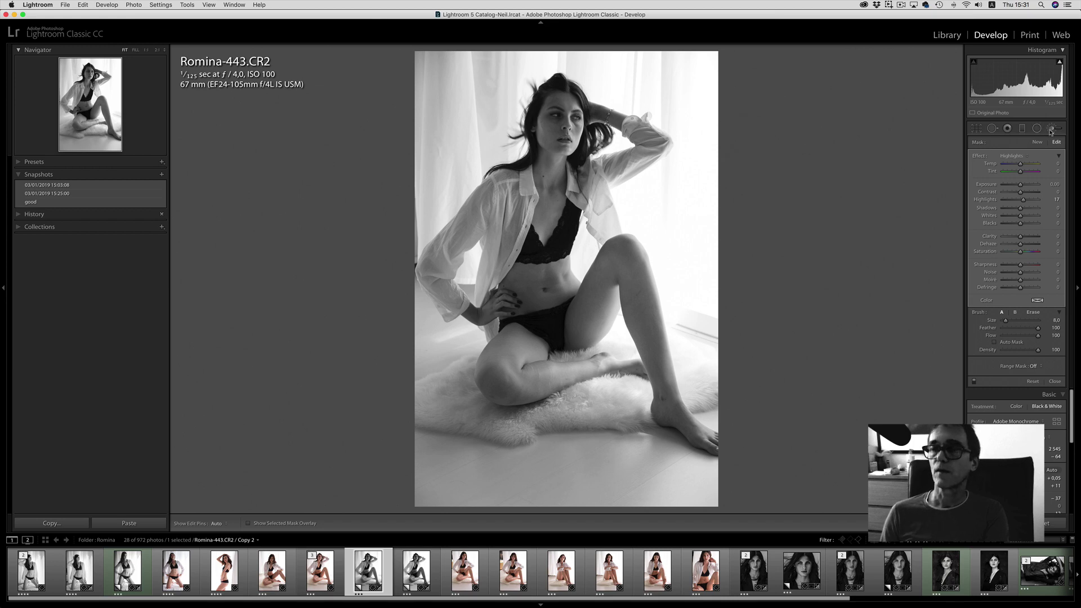
# - Create a new brush mask with Highlights at −30 and paint the bright curtain background beside the knee with brush size 28
pyautogui.click(1036, 142)
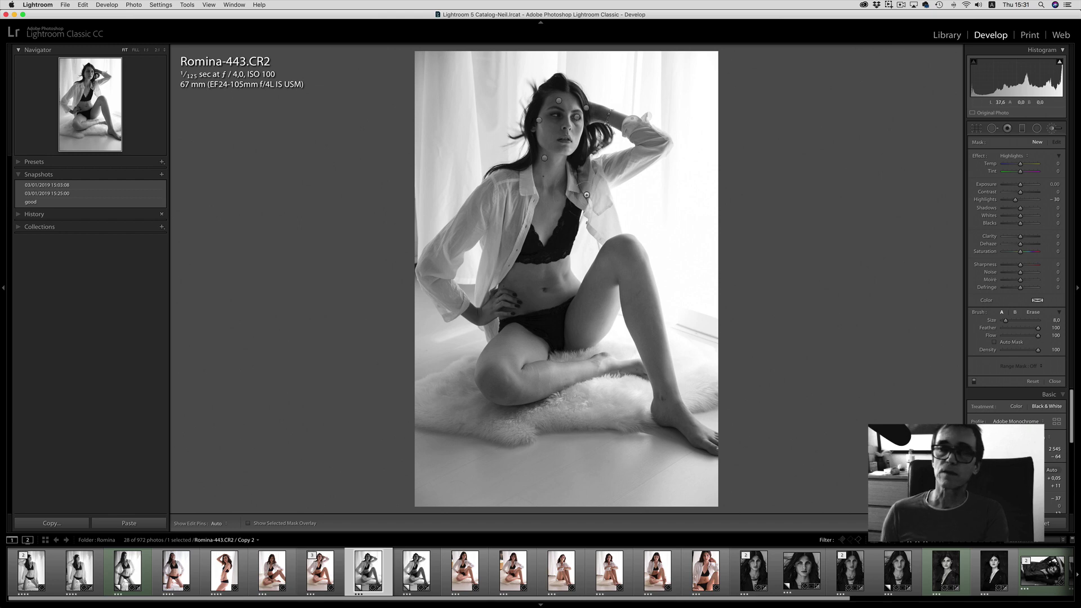
pyautogui.scroll(5, 655, 198)
pyautogui.press('h')
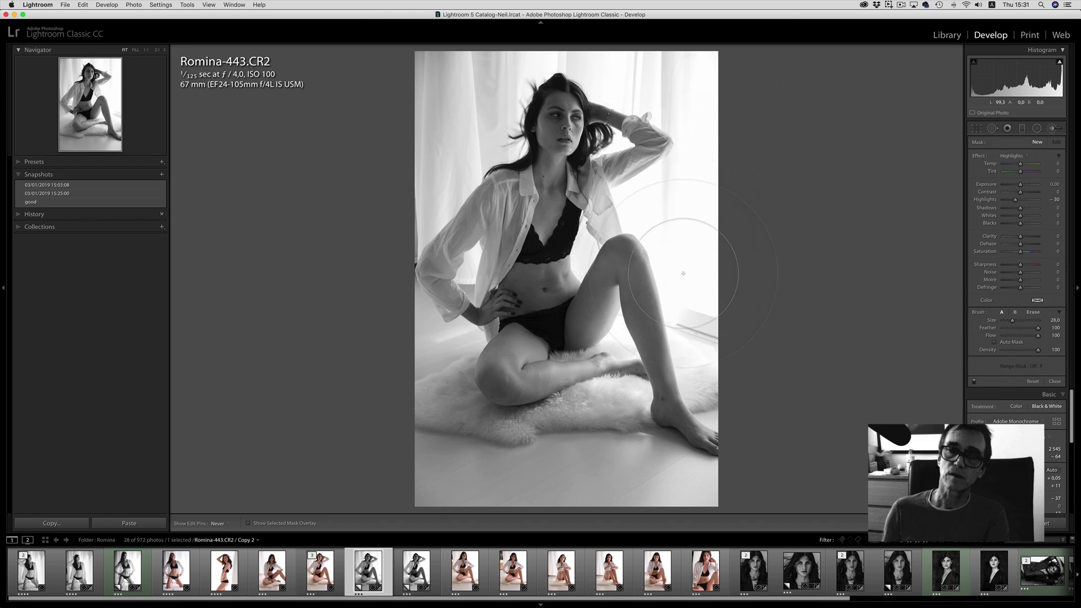
pyautogui.press('h')
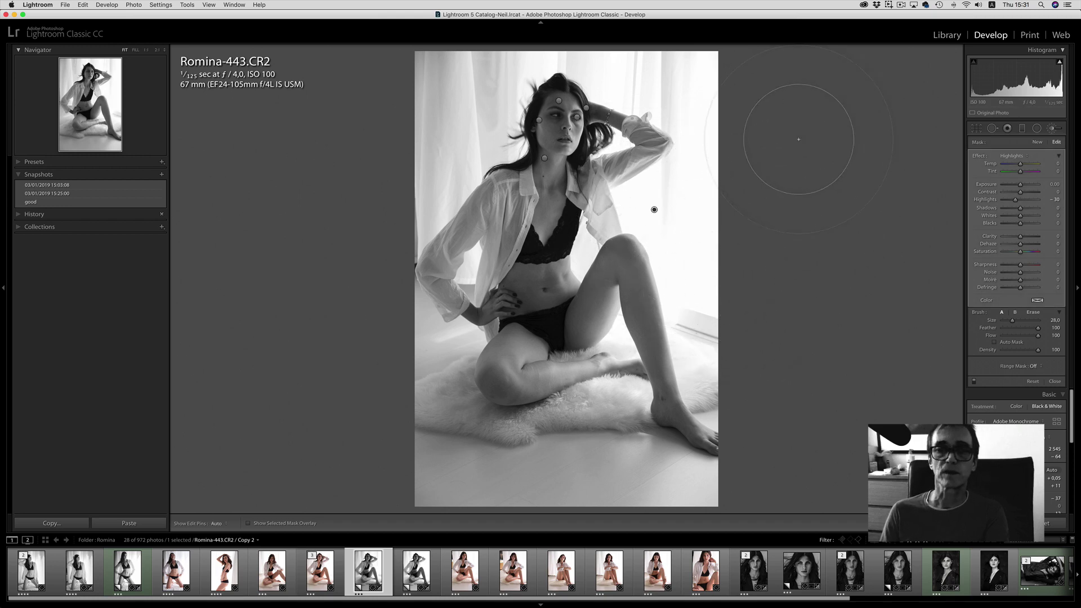
# - Open the adjusted photo in Photoshop for further editing and switch to full-screen view
pyautogui.press('super')
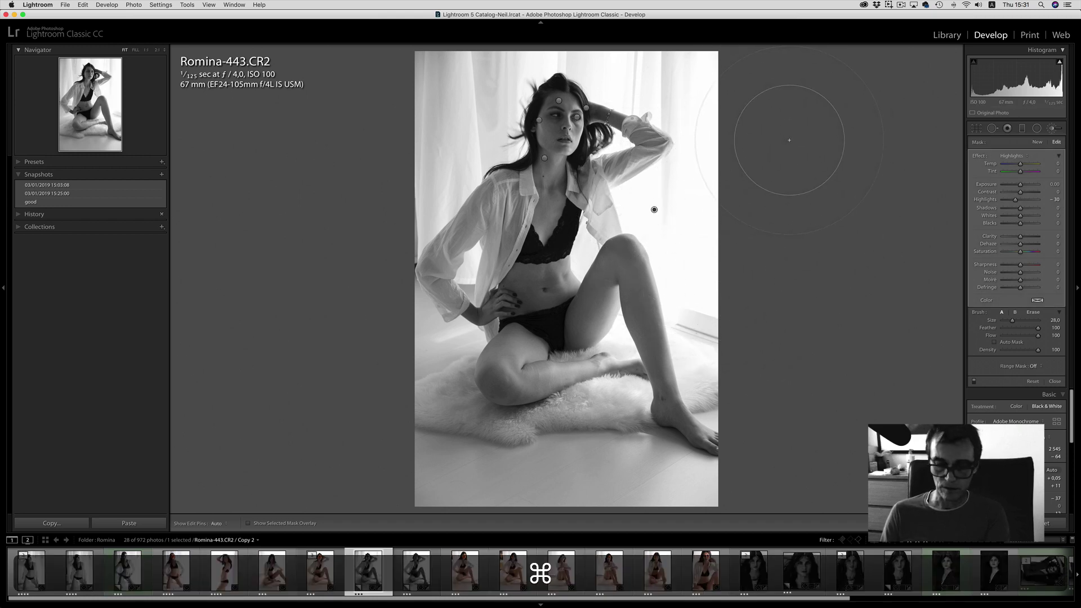
pyautogui.press('super+e')
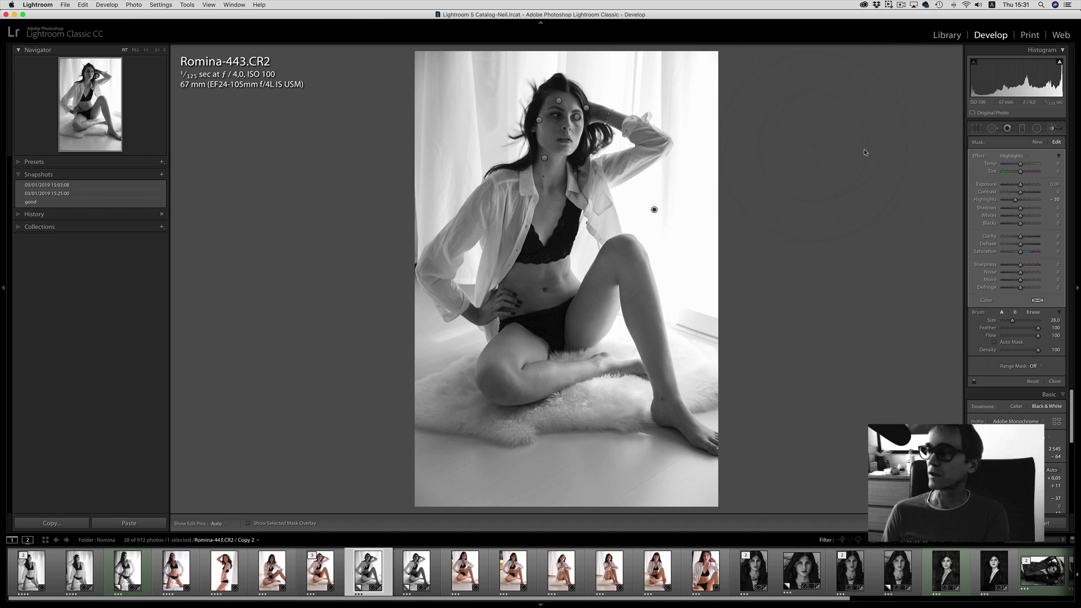
pyautogui.press('f')
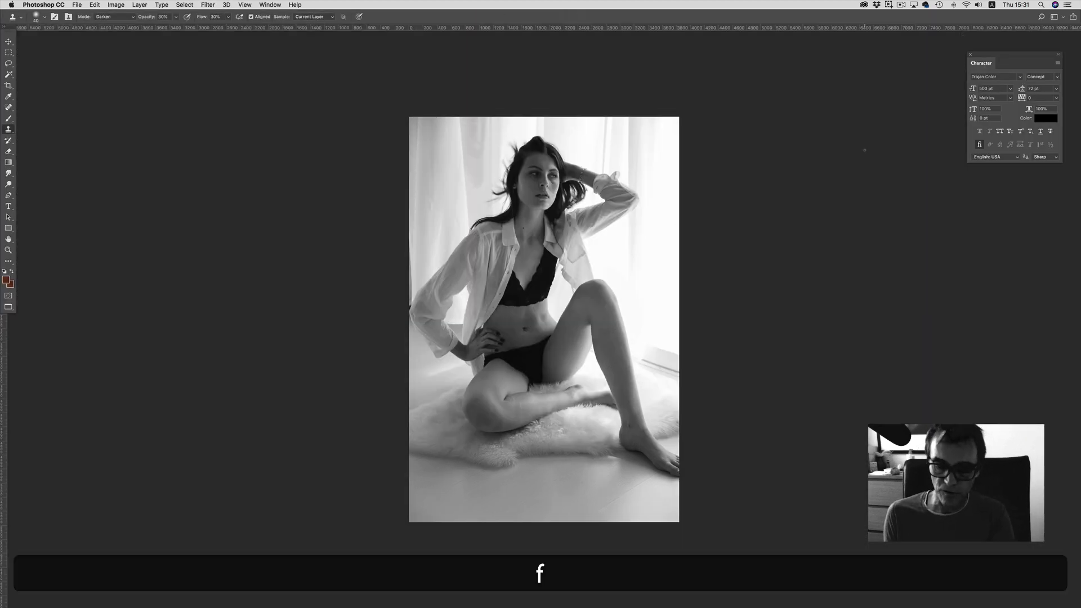
# - Remove the scratch, fine line and small blemishes on the raised lower leg with the Spot Healing Brush in Content-Aware mode
pyautogui.press('alt+super+0')
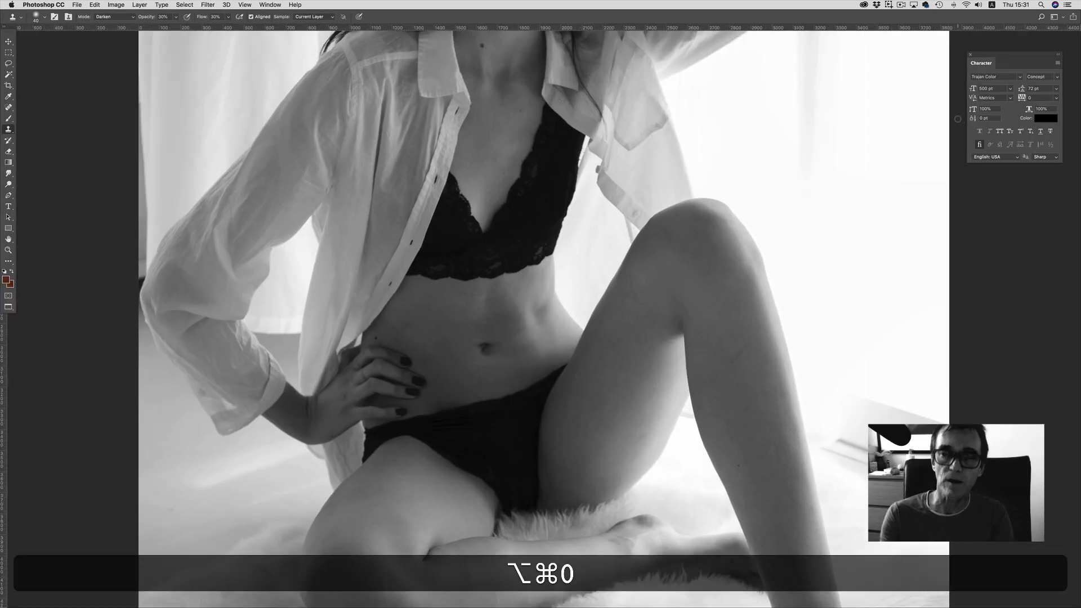
pyautogui.scroll(-6, 427, 309)
pyautogui.hscroll(2, 428, 309)
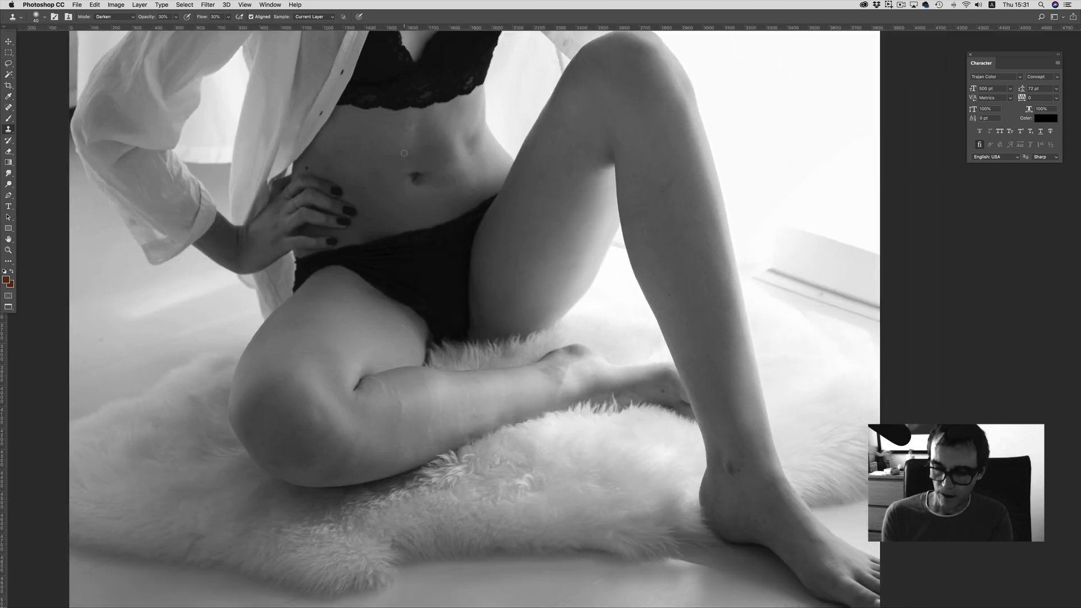
pyautogui.press('super+equal')
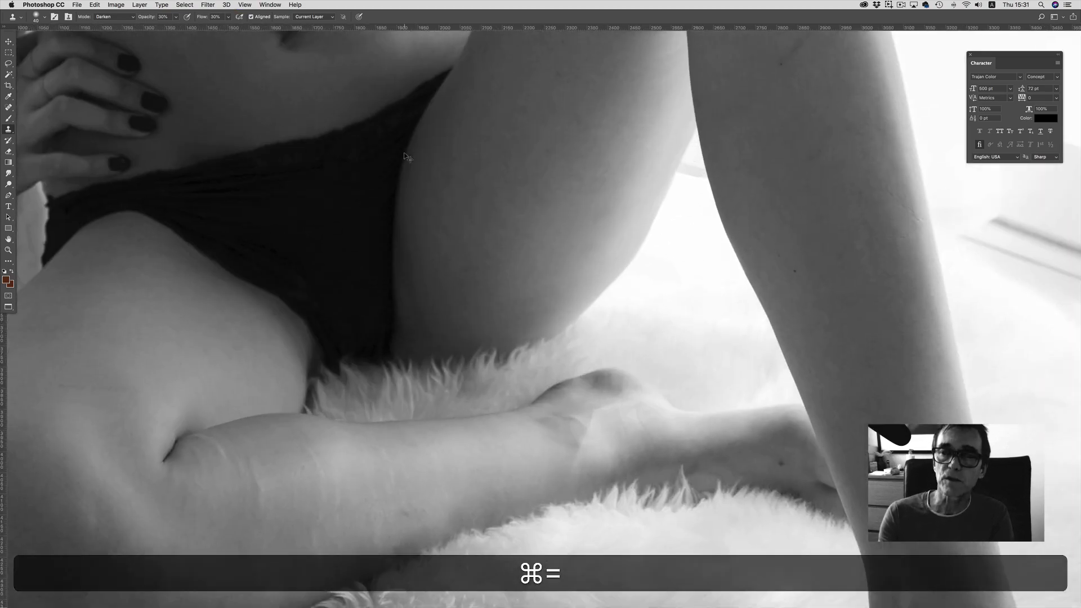
pyautogui.scroll(6, 550, 287)
pyautogui.hscroll(4, 550, 287)
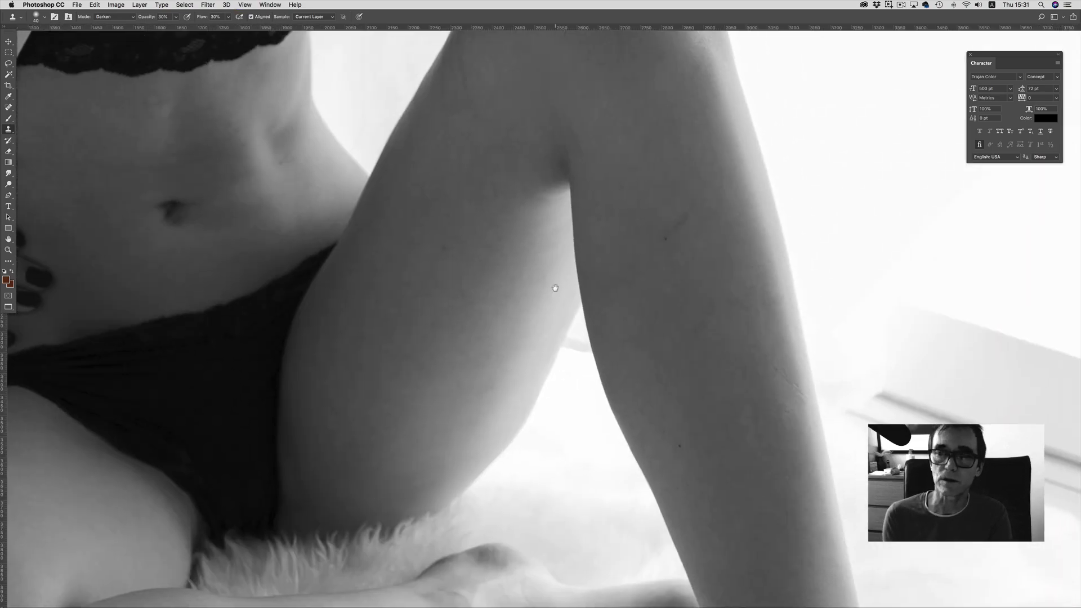
pyautogui.press('j')
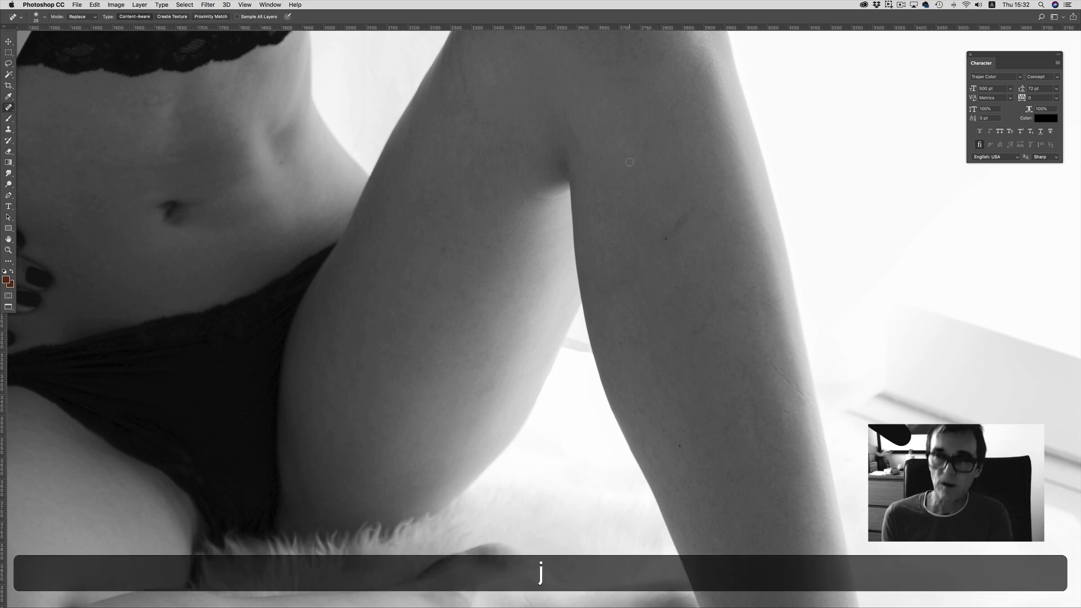
pyautogui.moveTo(681, 220)
pyautogui.mouseDown()
pyautogui.moveTo(672, 233)
pyautogui.moveTo(684, 214)
pyautogui.mouseUp()
pyautogui.moveTo(777, 367); pyautogui.dragTo(808, 398)
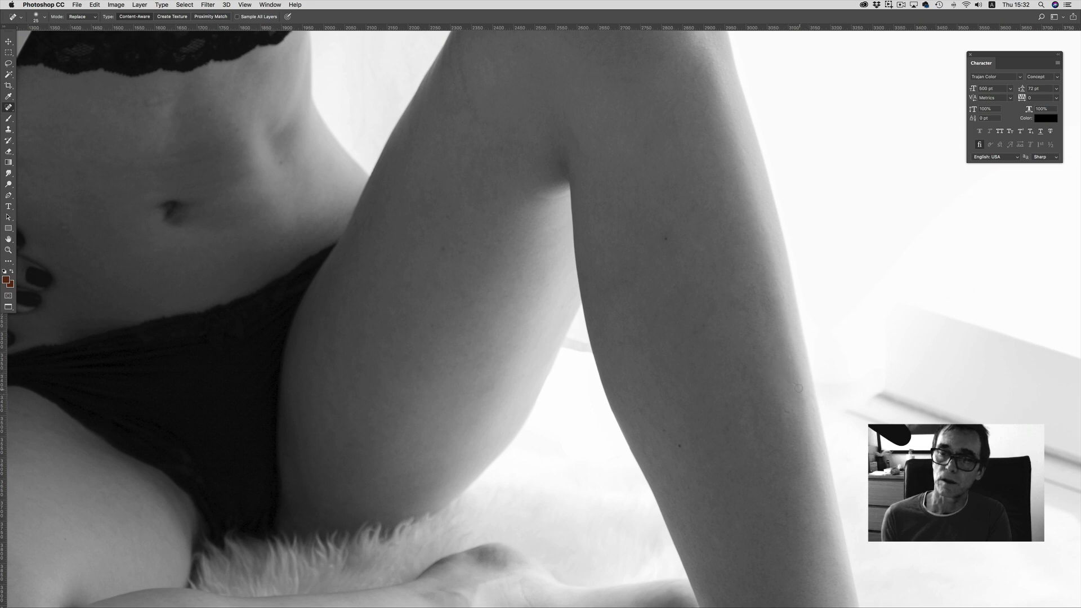
pyautogui.click(796, 384)
pyautogui.click(791, 414)
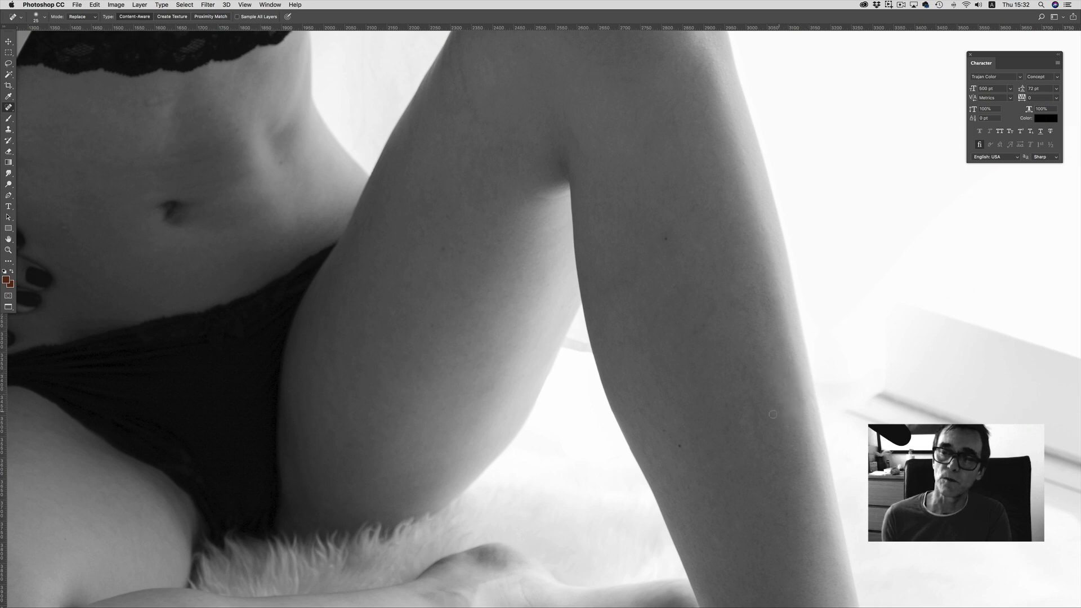
pyautogui.click(736, 426)
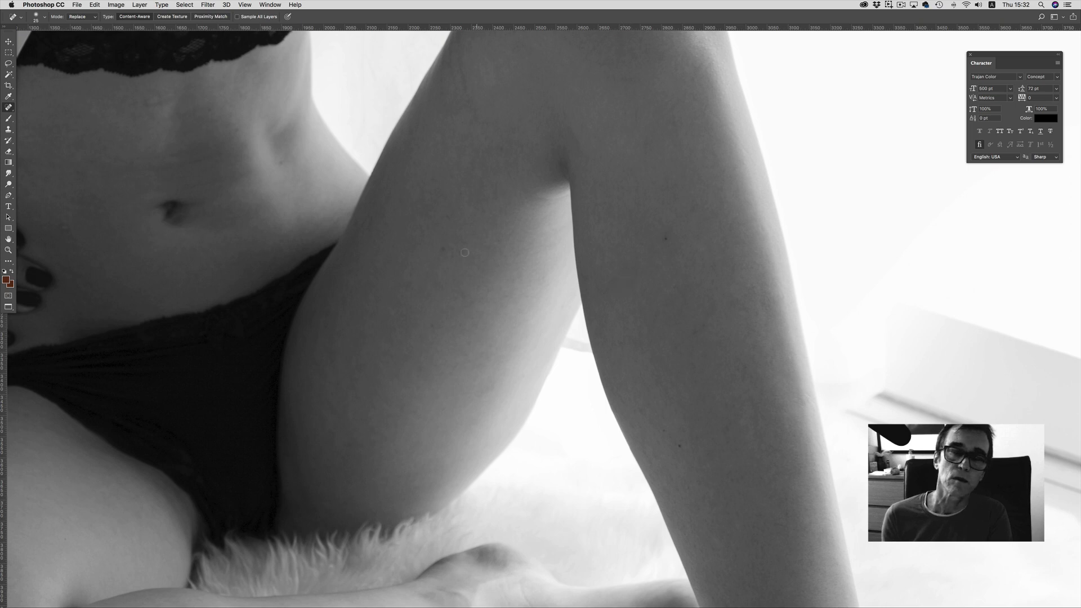
# - Heal the dark marks and small spots across the raised knee with the Spot Healing Brush
pyautogui.moveTo(485, 126)
pyautogui.mouseDown()
pyautogui.moveTo(501, 244)
pyautogui.moveTo(524, 307)
pyautogui.moveTo(519, 272)
pyautogui.moveTo(519, 304)
pyautogui.mouseUp()
pyautogui.moveTo(689, 220); pyautogui.dragTo(660, 249)
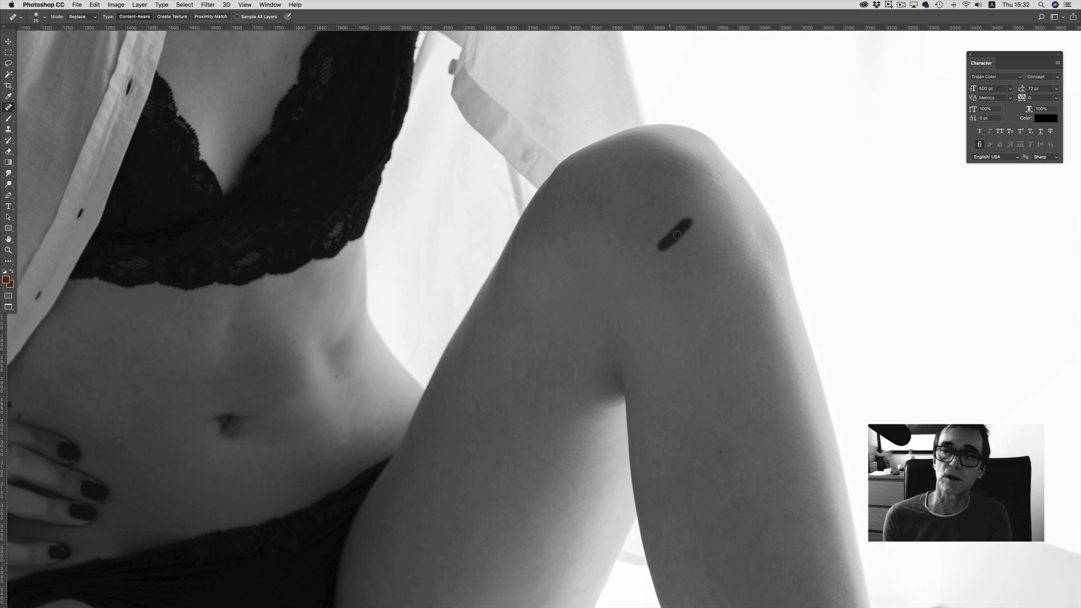
pyautogui.moveTo(656, 194); pyautogui.dragTo(633, 220)
pyautogui.moveTo(651, 174); pyautogui.dragTo(623, 193)
pyautogui.click(608, 178)
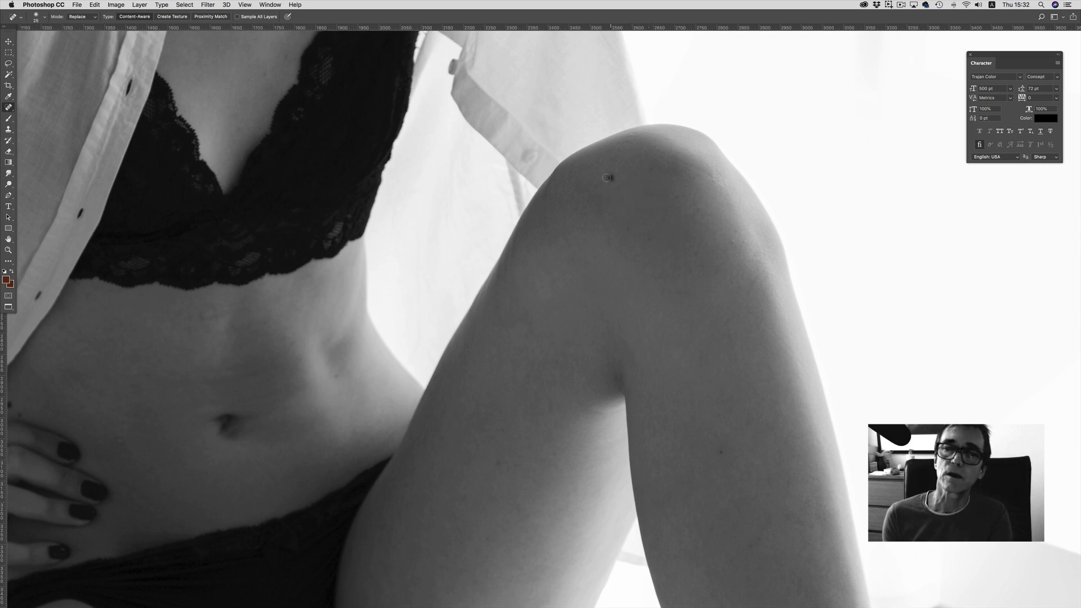
pyautogui.click(702, 170)
pyautogui.click(715, 177)
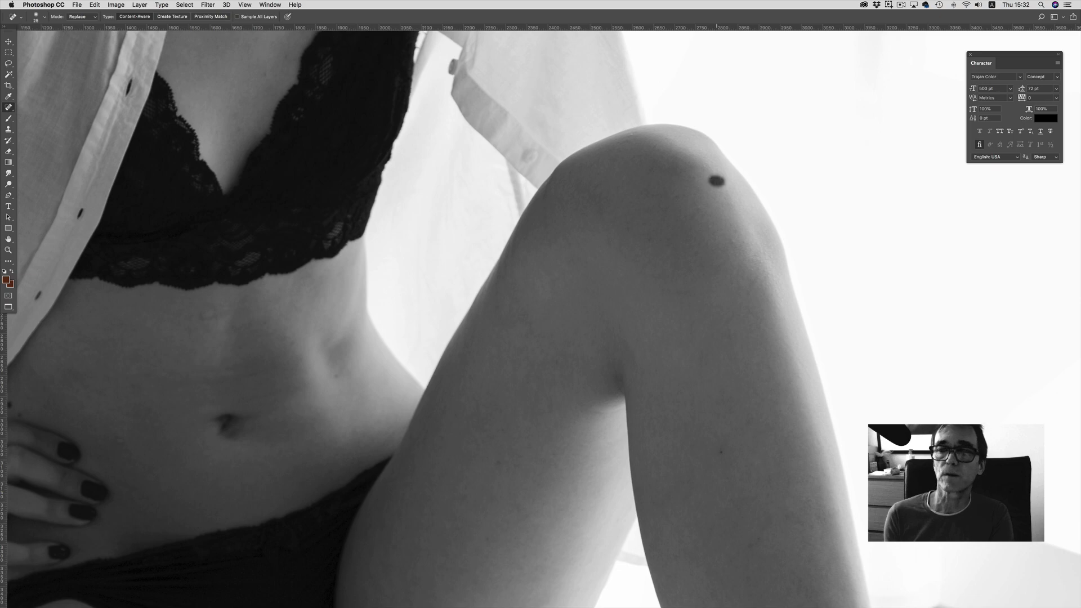
pyautogui.click(736, 242)
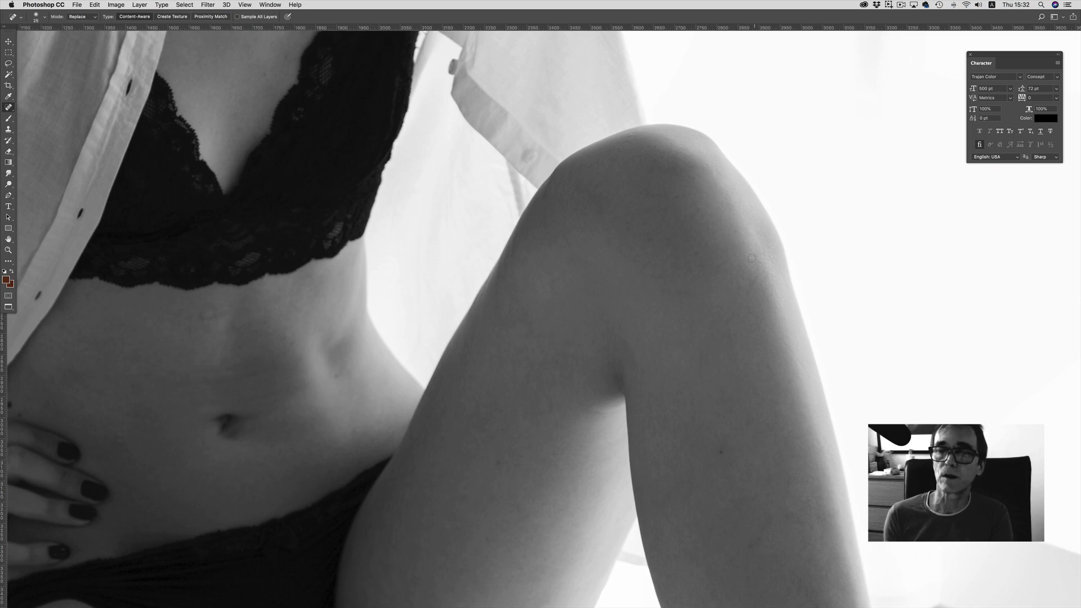
# - Heal the pale vertical lines and marks across the middle of the folded leg's calf
pyautogui.moveTo(519, 347)
pyautogui.mouseDown()
pyautogui.moveTo(577, 297)
pyautogui.moveTo(689, 44)
pyautogui.mouseUp()
pyautogui.moveTo(536, 381); pyautogui.dragTo(575, 318)
pyautogui.press('super+r')
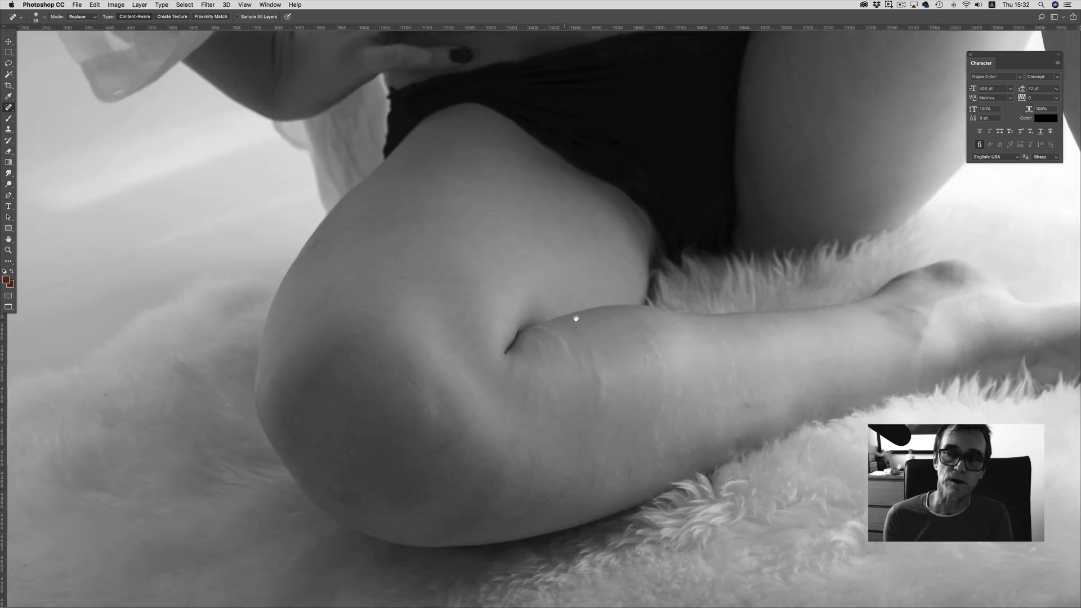
pyautogui.moveTo(598, 378); pyautogui.dragTo(603, 401)
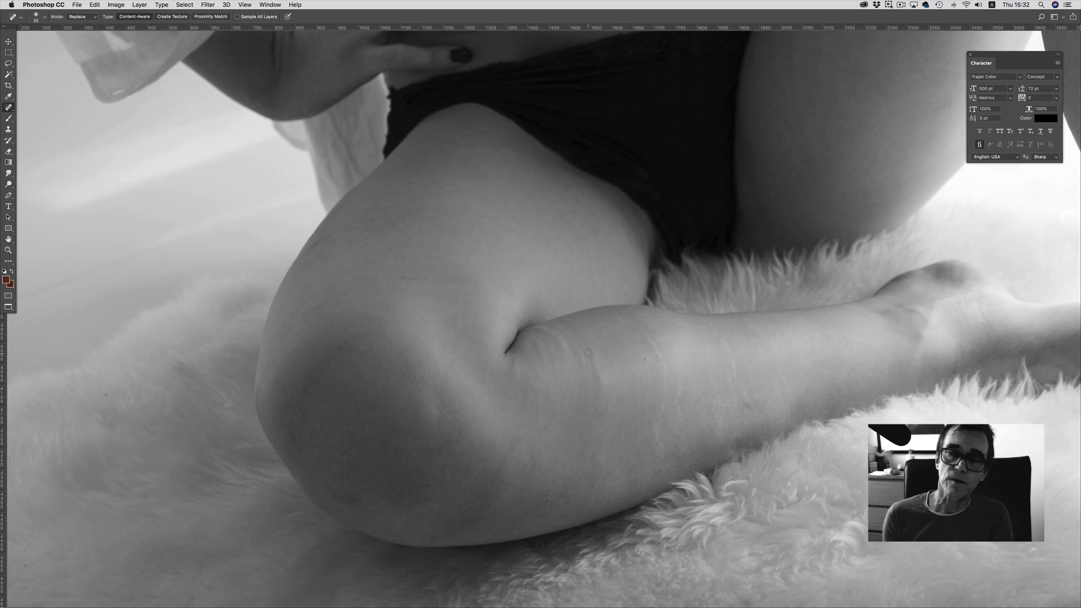
pyautogui.moveTo(591, 353); pyautogui.dragTo(597, 381)
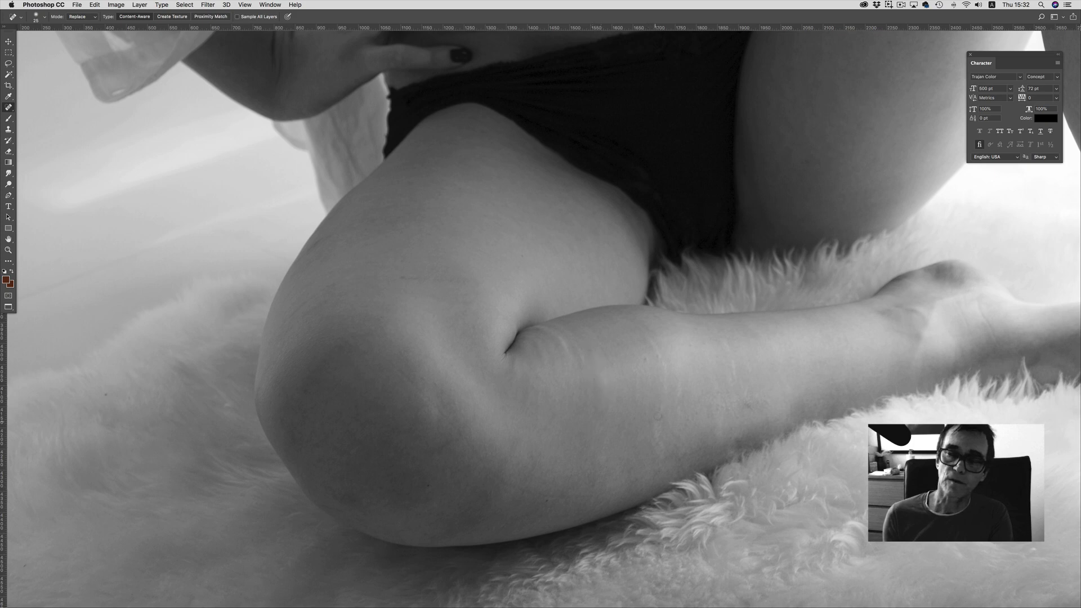
pyautogui.moveTo(662, 403); pyautogui.dragTo(654, 434)
pyautogui.moveTo(666, 376)
pyautogui.mouseDown()
pyautogui.moveTo(655, 344)
pyautogui.moveTo(679, 383)
pyautogui.moveTo(669, 384)
pyautogui.moveTo(718, 403)
pyautogui.mouseUp()
pyautogui.moveTo(733, 361)
pyautogui.mouseDown()
pyautogui.moveTo(730, 383)
pyautogui.moveTo(727, 366)
pyautogui.moveTo(749, 409)
pyautogui.moveTo(762, 408)
pyautogui.moveTo(716, 419)
pyautogui.mouseUp()
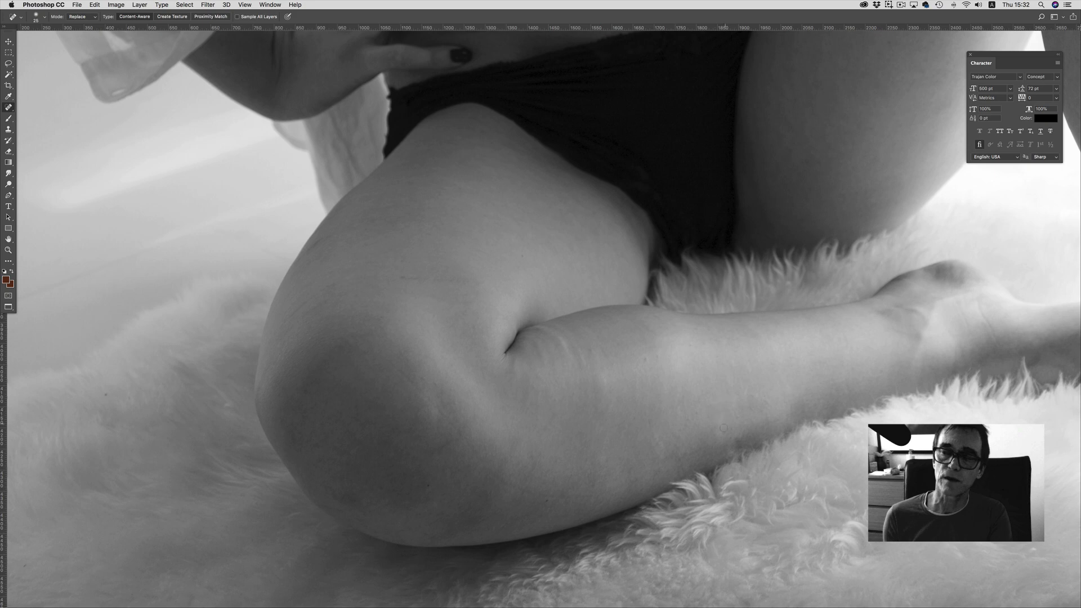
pyautogui.click(721, 422)
pyautogui.click(657, 442)
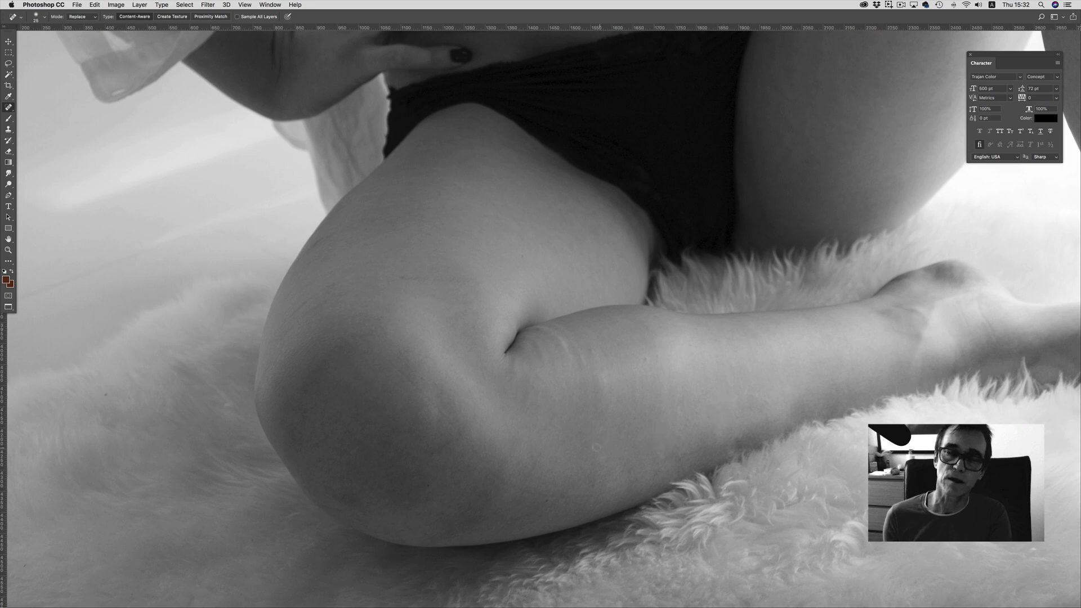
# - Heal the remaining pale lines and spots on the folded leg's upper calf, beside the knee crease
pyautogui.moveTo(603, 422); pyautogui.dragTo(595, 397)
pyautogui.click(596, 371)
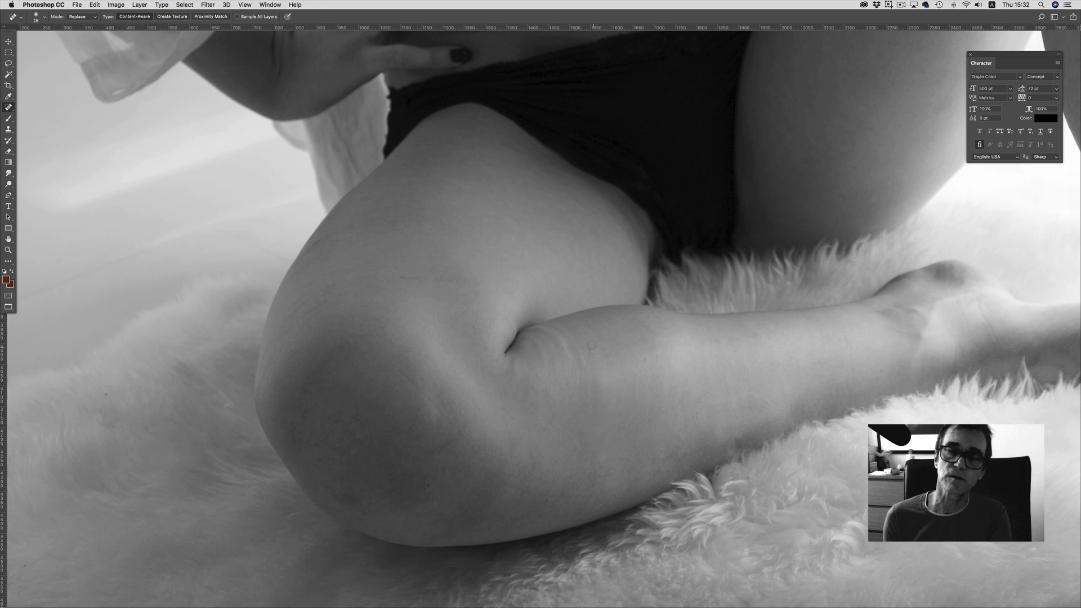
pyautogui.moveTo(591, 345)
pyautogui.mouseDown()
pyautogui.moveTo(590, 359)
pyautogui.moveTo(559, 353)
pyautogui.mouseUp()
pyautogui.click(578, 357)
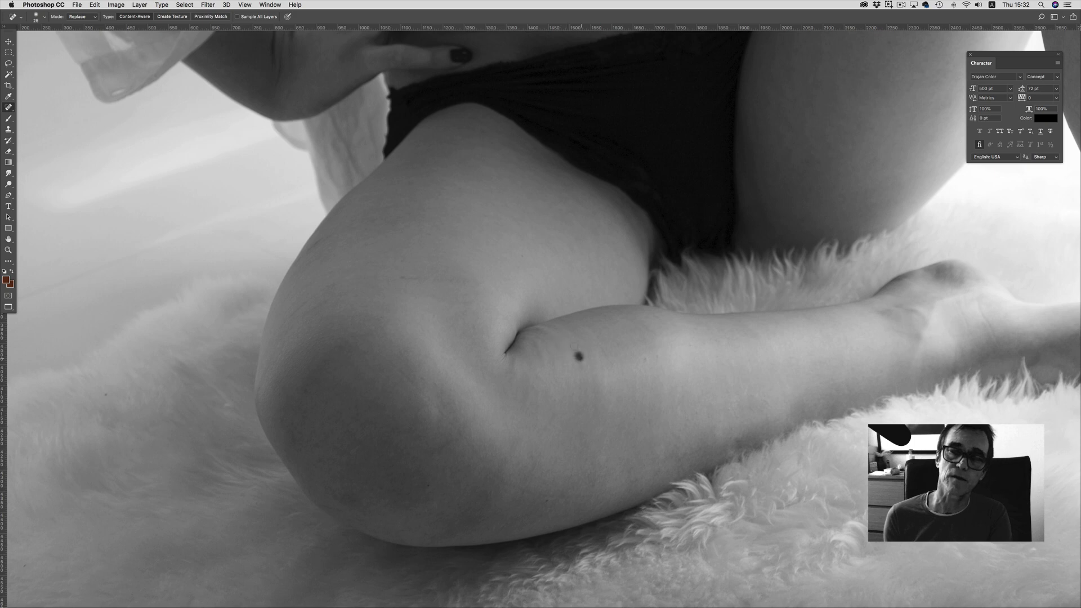
pyautogui.click(581, 357)
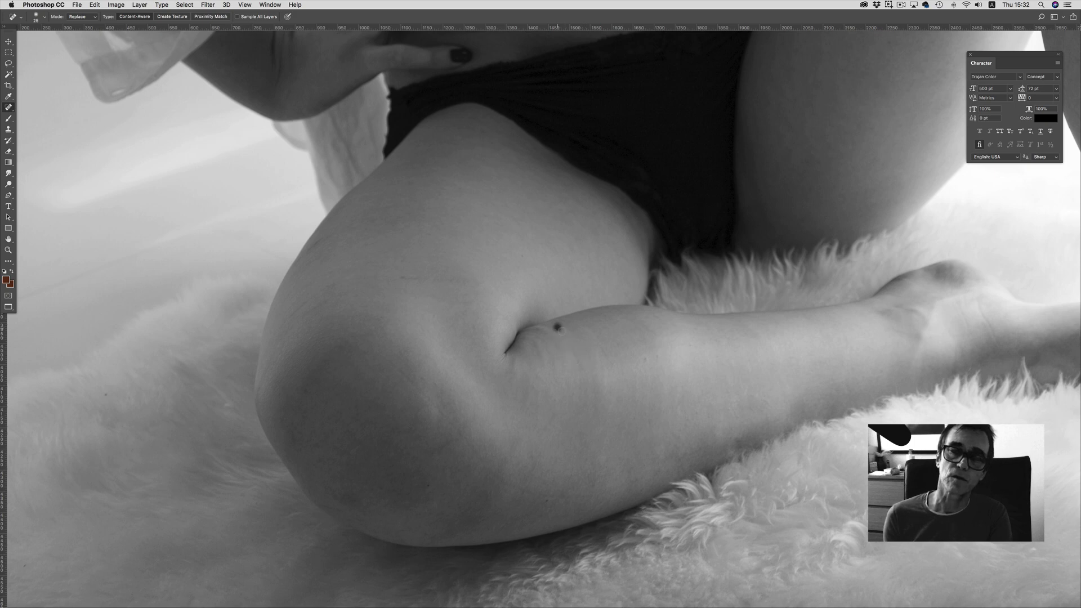
pyautogui.click(557, 328)
pyautogui.moveTo(550, 328)
pyautogui.mouseDown()
pyautogui.moveTo(538, 332)
pyautogui.moveTo(535, 355)
pyautogui.mouseUp()
pyautogui.click(545, 334)
pyautogui.click(558, 338)
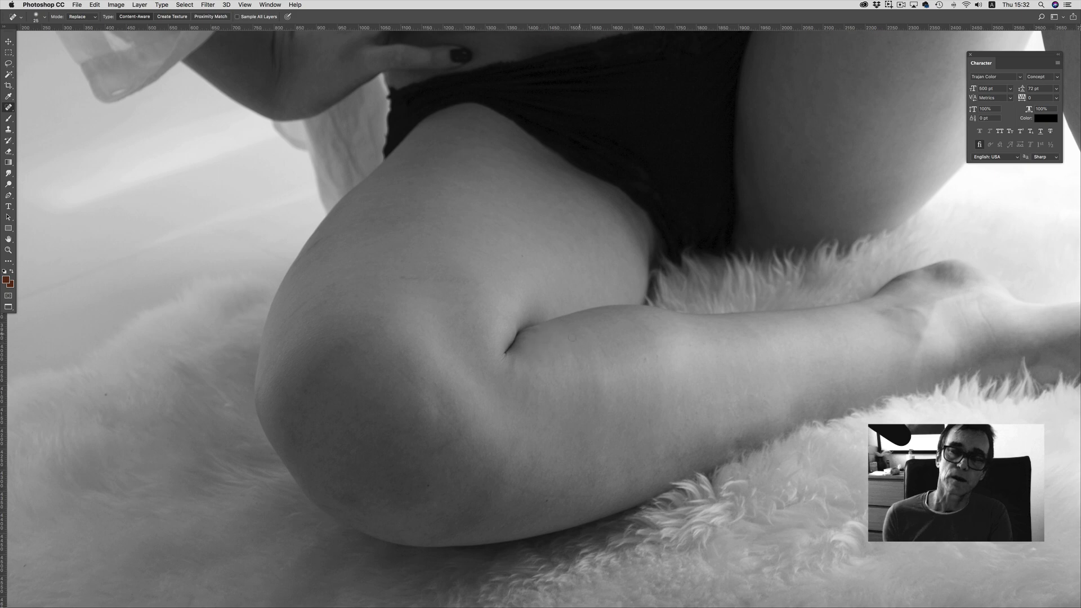
pyautogui.click(560, 352)
pyautogui.click(569, 332)
pyautogui.moveTo(622, 318); pyautogui.dragTo(616, 326)
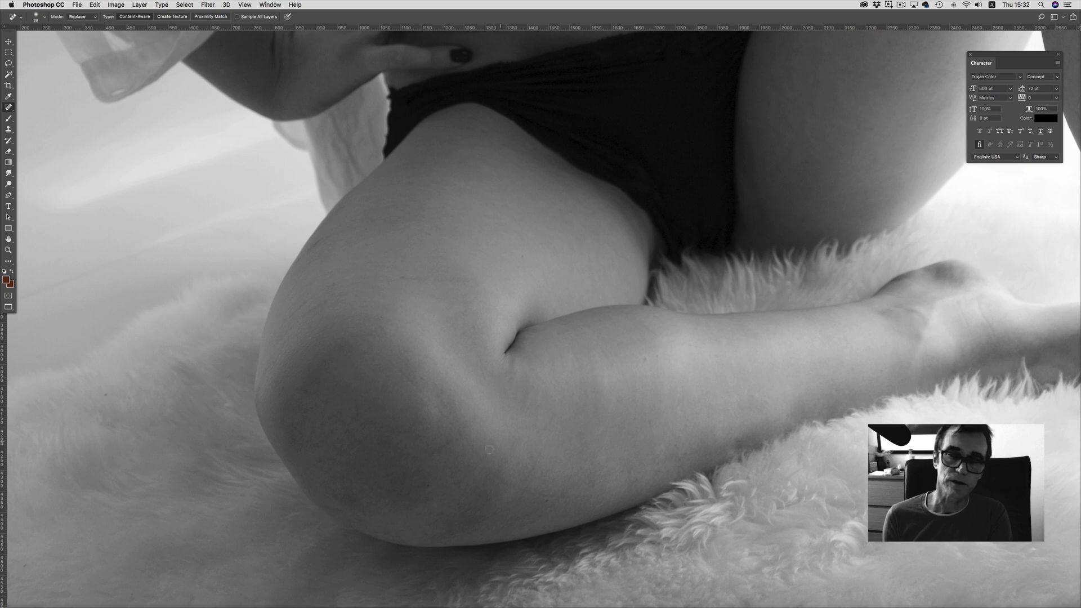
# - Heal the uneven marks on the front of the folded knee and along the calf's lower edge
pyautogui.moveTo(478, 455); pyautogui.dragTo(397, 370)
pyautogui.moveTo(494, 489)
pyautogui.mouseDown()
pyautogui.moveTo(485, 464)
pyautogui.moveTo(506, 490)
pyautogui.moveTo(562, 494)
pyautogui.moveTo(579, 479)
pyautogui.mouseUp()
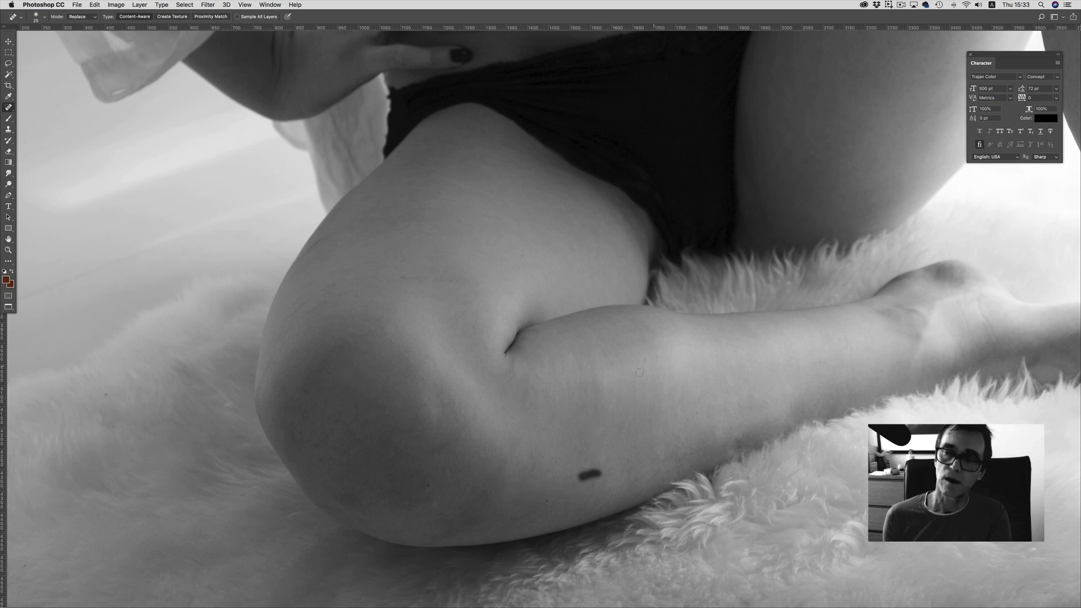
pyautogui.moveTo(647, 358)
pyautogui.mouseDown()
pyautogui.moveTo(658, 356)
pyautogui.moveTo(632, 327)
pyautogui.mouseUp()
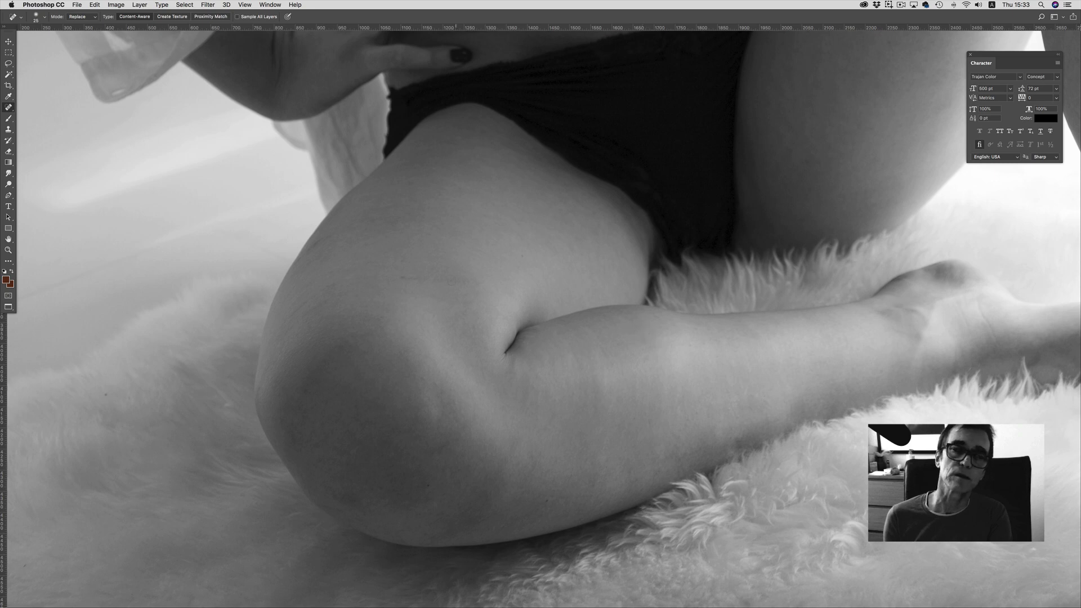
# - Heal the fine lines and spots above the folded knee and along its outer edge
pyautogui.moveTo(403, 276)
pyautogui.mouseDown()
pyautogui.moveTo(443, 278)
pyautogui.moveTo(392, 298)
pyautogui.mouseUp()
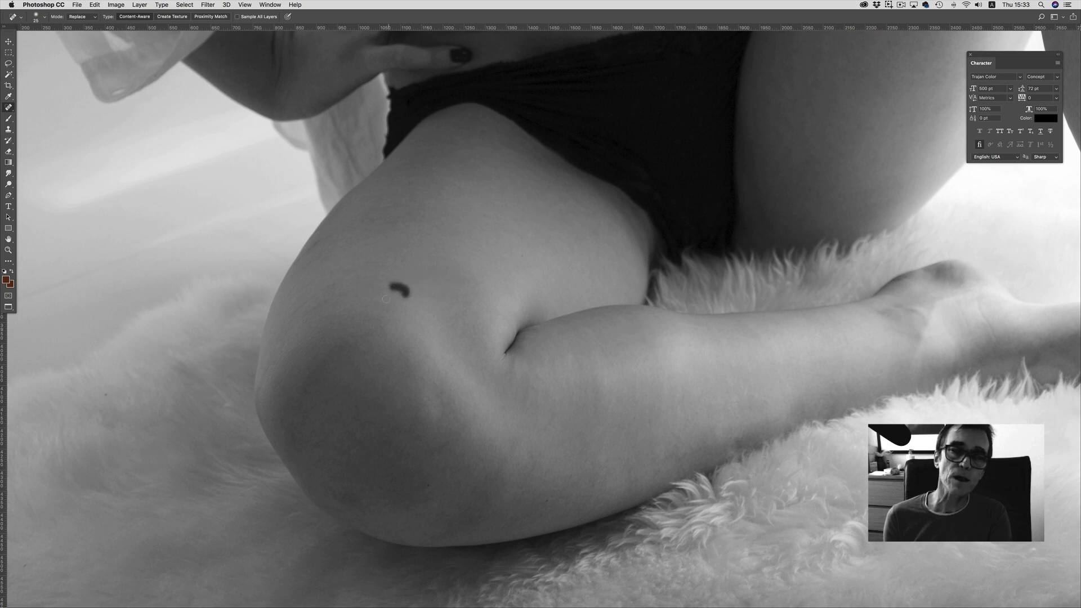
pyautogui.moveTo(326, 308); pyautogui.dragTo(313, 294)
pyautogui.moveTo(322, 239); pyautogui.dragTo(317, 247)
pyautogui.moveTo(330, 304)
pyautogui.mouseDown()
pyautogui.moveTo(318, 290)
pyautogui.moveTo(308, 297)
pyautogui.mouseUp()
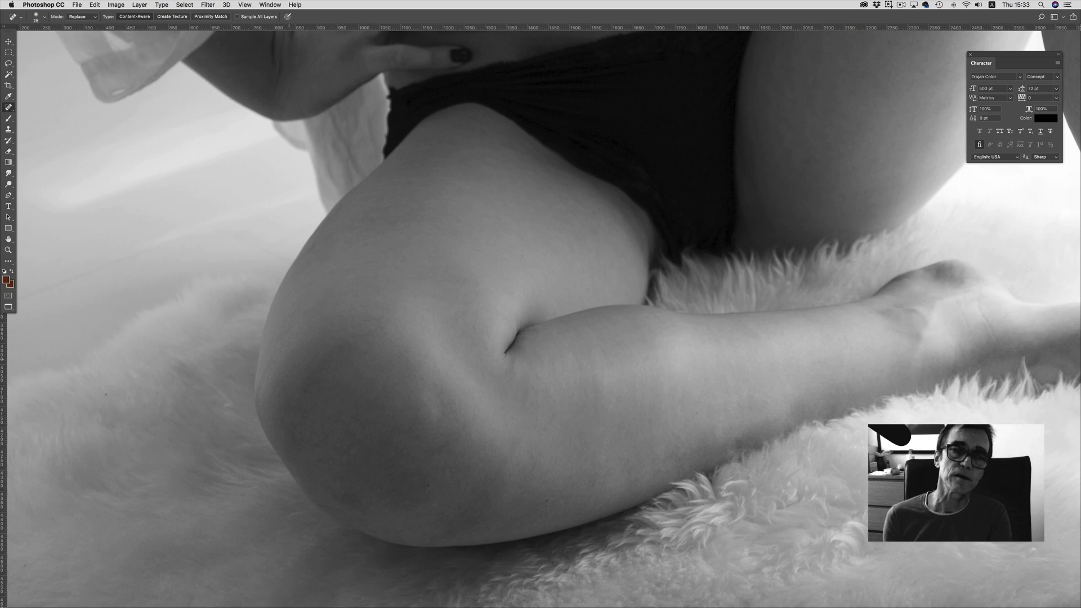
pyautogui.click(272, 365)
pyautogui.click(444, 443)
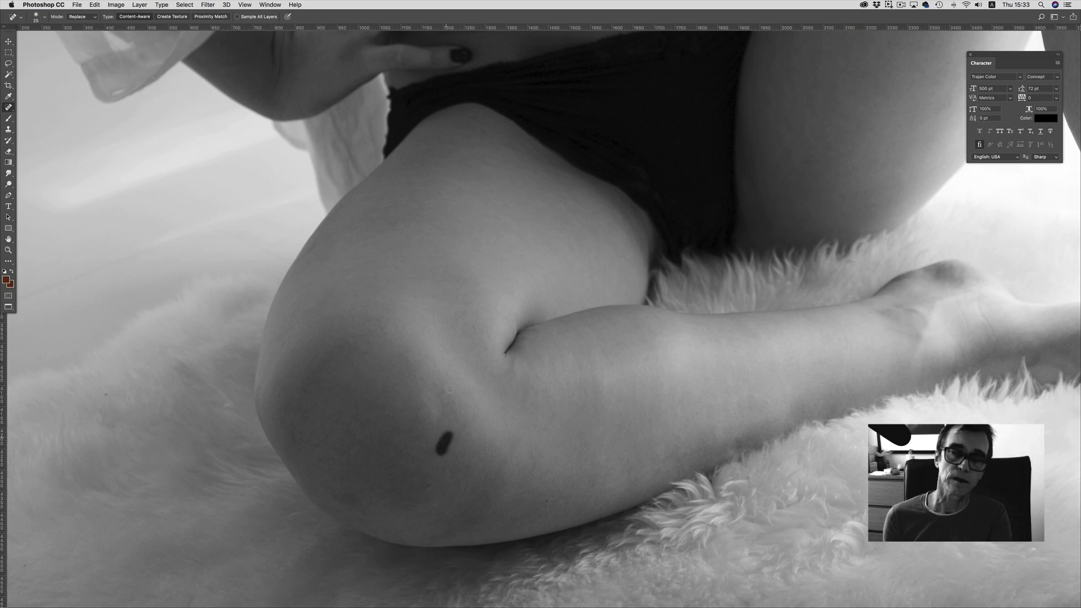
# - Heal the small spots on the folded leg's upper thigh, just below the briefs
pyautogui.scroll(5, 475, 357)
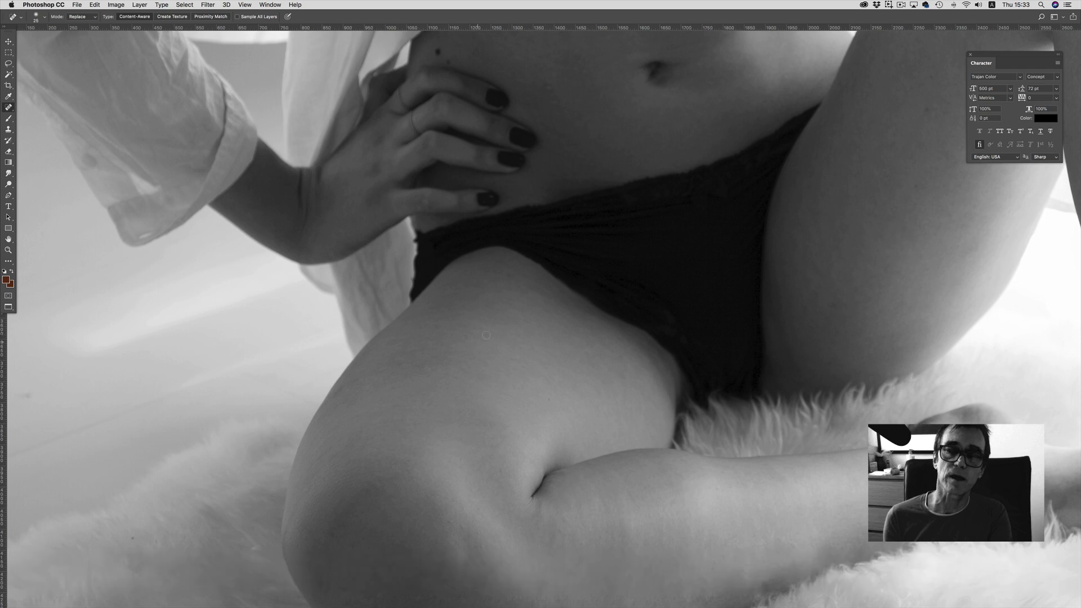
pyautogui.click(491, 330)
pyautogui.click(512, 309)
pyautogui.click(530, 290)
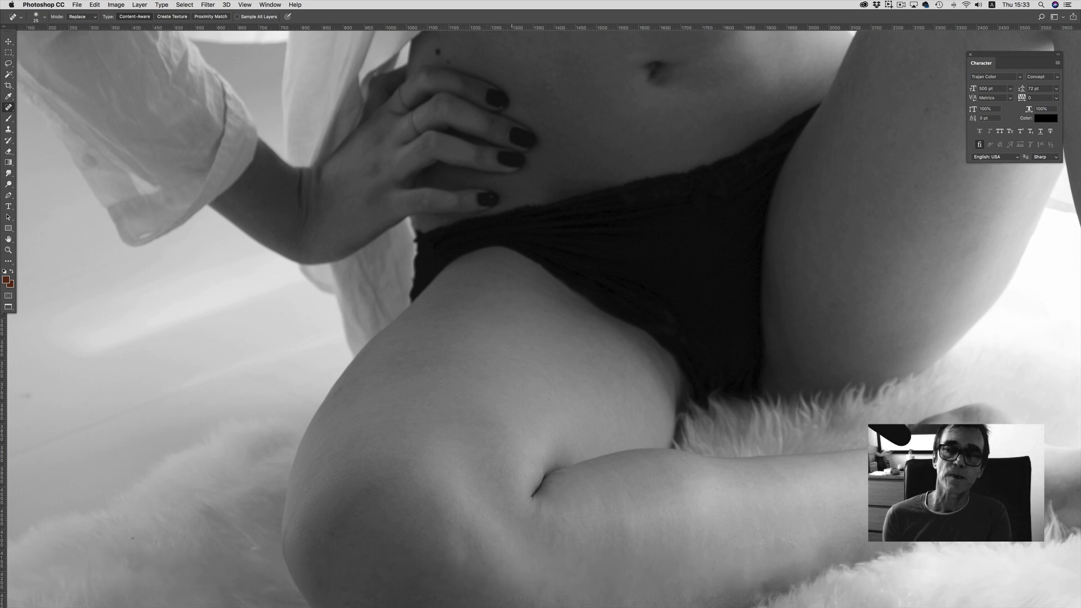
pyautogui.click(507, 277)
# - Heal the skin marks on the abdomen around and above the navel with the Spot Healing Brush
pyautogui.scroll(10, 507, 277)
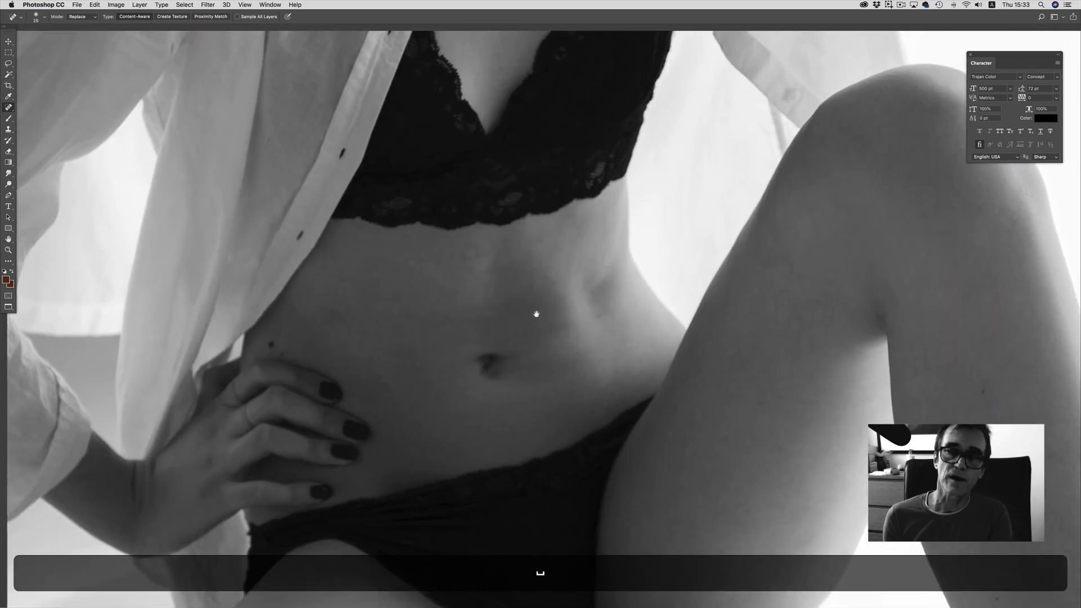
pyautogui.press('super+r')
pyautogui.moveTo(449, 324)
pyautogui.mouseDown()
pyautogui.moveTo(534, 307)
pyautogui.moveTo(363, 314)
pyautogui.moveTo(391, 311)
pyautogui.mouseUp()
pyautogui.moveTo(476, 311); pyautogui.dragTo(447, 310)
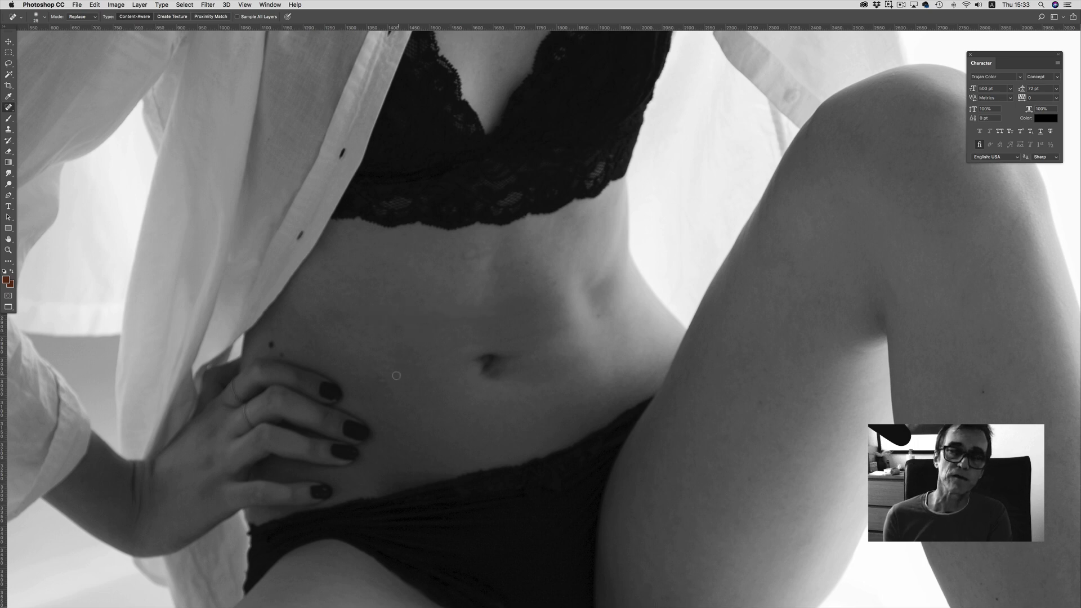
pyautogui.moveTo(394, 376); pyautogui.dragTo(386, 375)
pyautogui.moveTo(514, 336)
pyautogui.mouseDown()
pyautogui.moveTo(543, 328)
pyautogui.moveTo(534, 309)
pyautogui.moveTo(509, 307)
pyautogui.mouseUp()
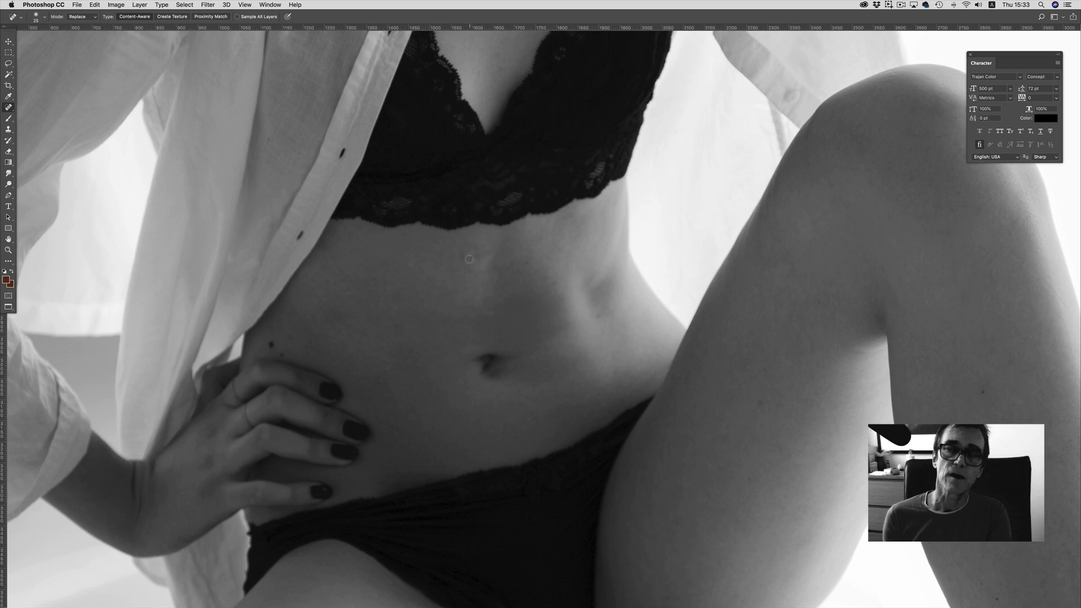
# - Heal the small spots on the forehead between and above the eyebrows
pyautogui.moveTo(460, 257)
pyautogui.mouseDown()
pyautogui.moveTo(483, 250)
pyautogui.moveTo(500, 514)
pyautogui.moveTo(517, 465)
pyautogui.mouseUp()
pyautogui.press('space')
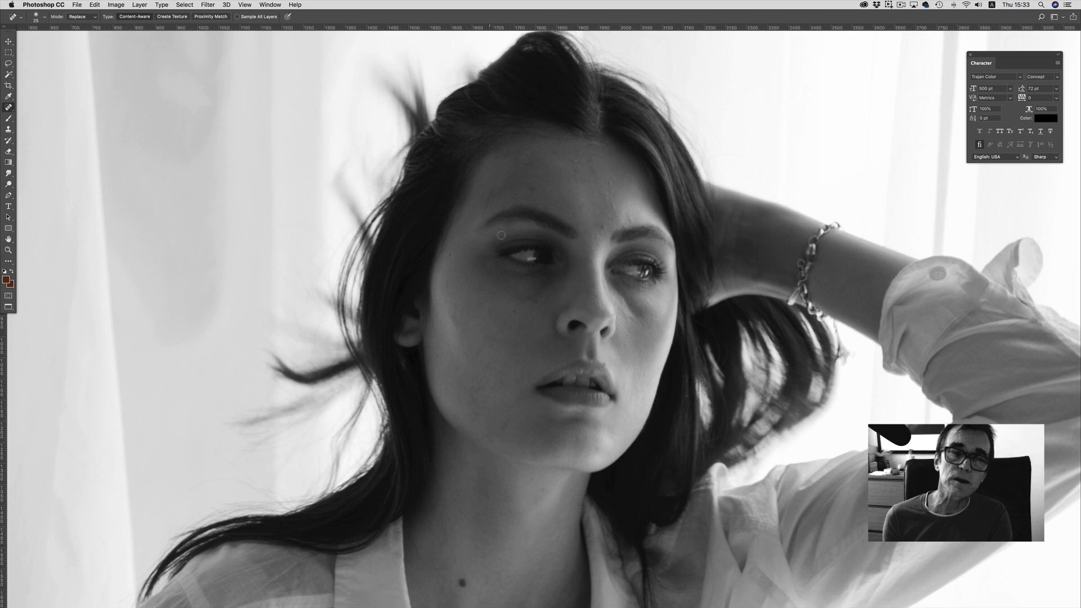
pyautogui.click(606, 197)
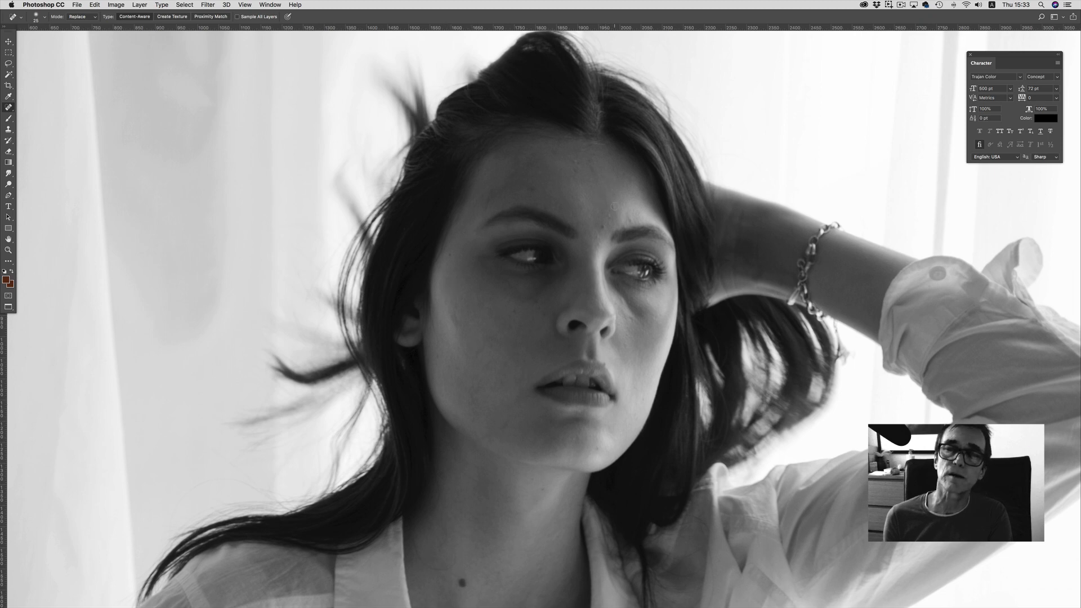
pyautogui.click(615, 208)
pyautogui.click(610, 214)
pyautogui.click(629, 219)
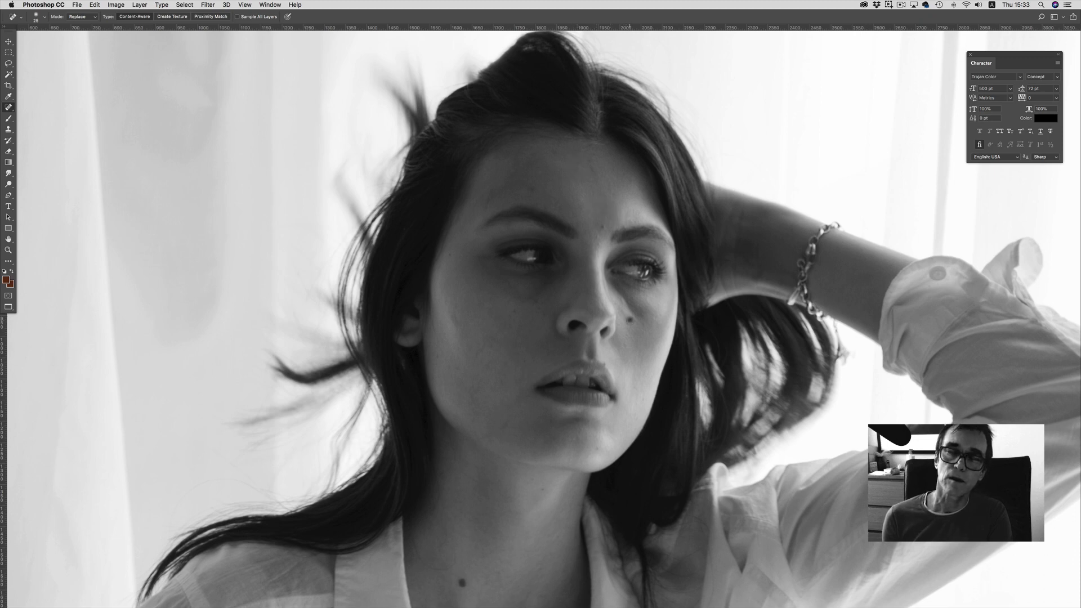
# - Heal the spots on the cheek beside the nose, under the eye and next to the corner of the mouth
pyautogui.click(630, 319)
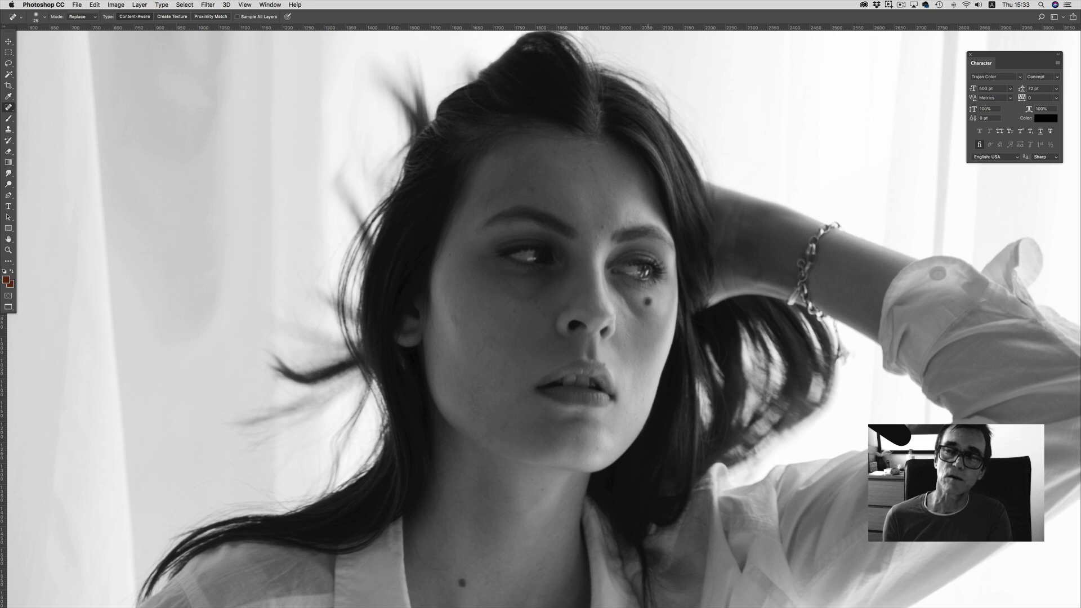
pyautogui.click(648, 302)
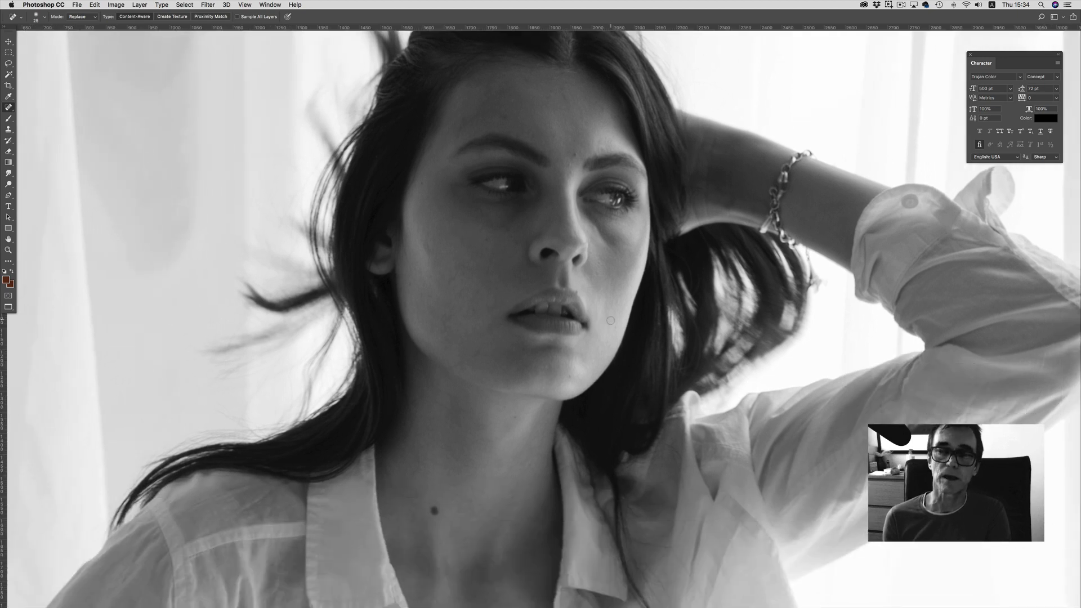
pyautogui.click(608, 319)
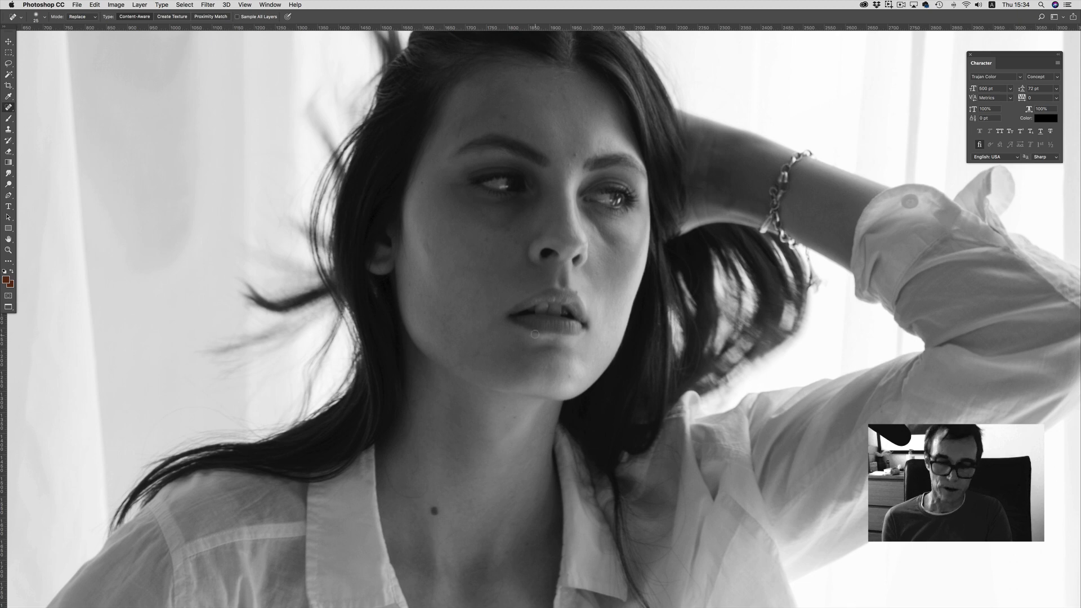
# - Switch to the Clone Stamp with a larger brush and set its blending mode to Lighten
pyautogui.press('s')
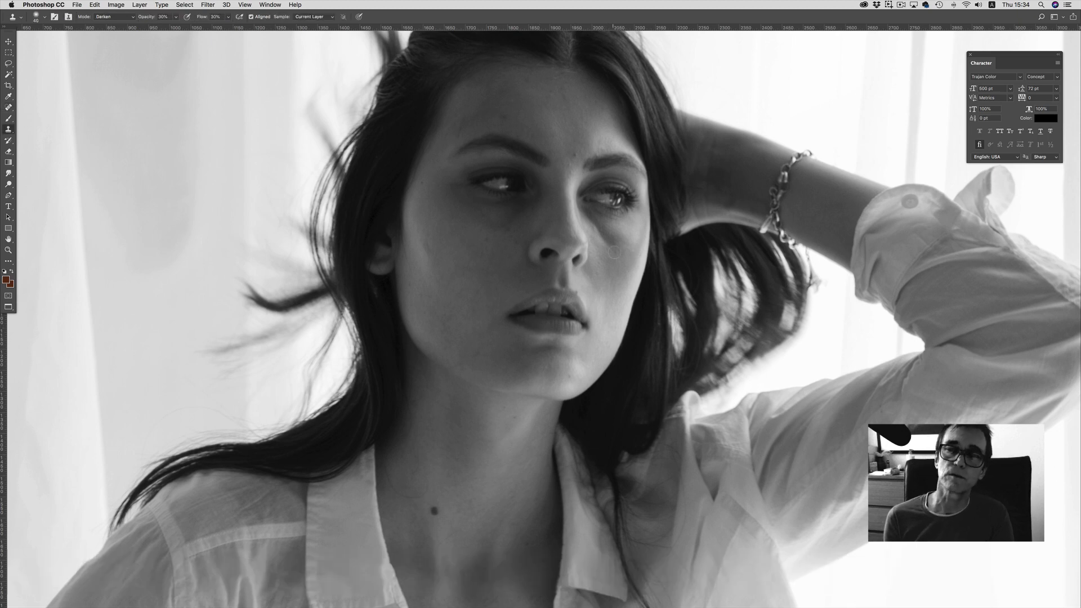
pyautogui.press(']')
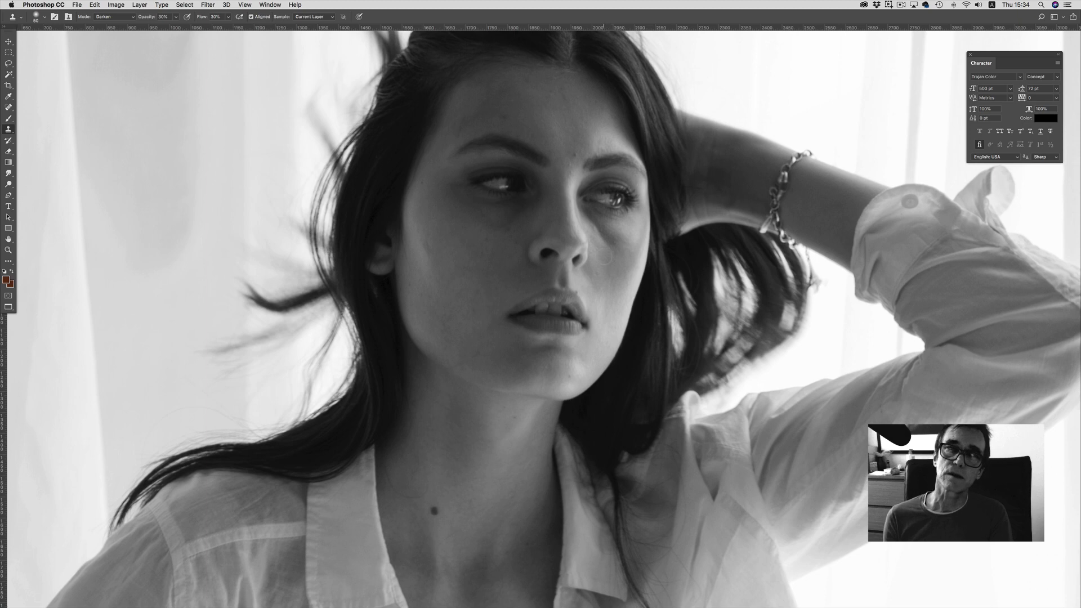
pyautogui.press('alt')
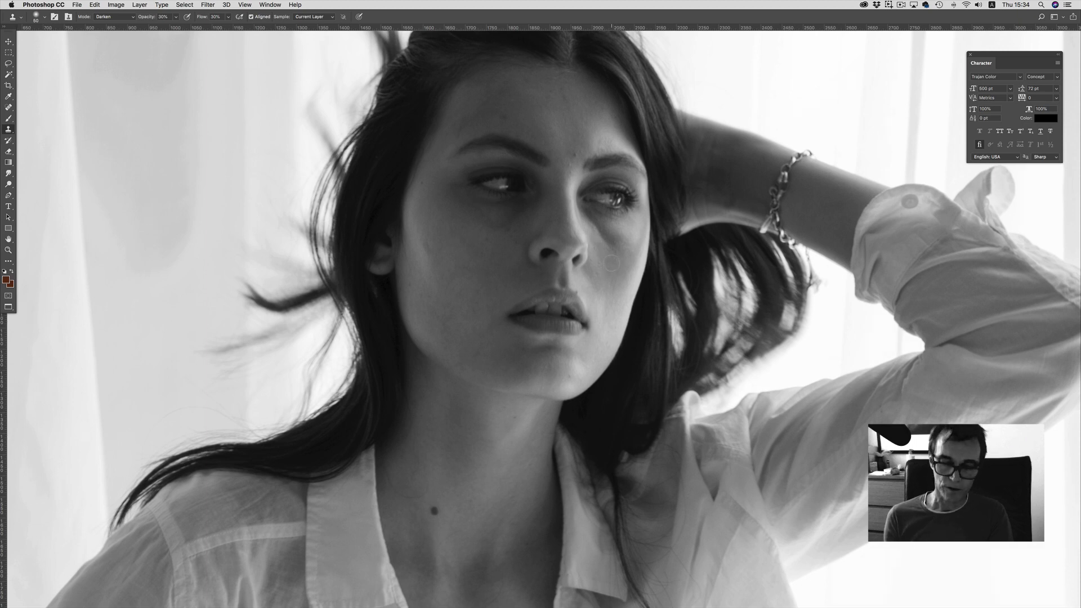
pyautogui.press('ctrl')
pyautogui.keyDown('ctrl'); pyautogui.keyDown('shift'); pyautogui.click(611, 269); pyautogui.keyUp('shift'); pyautogui.keyUp('ctrl')
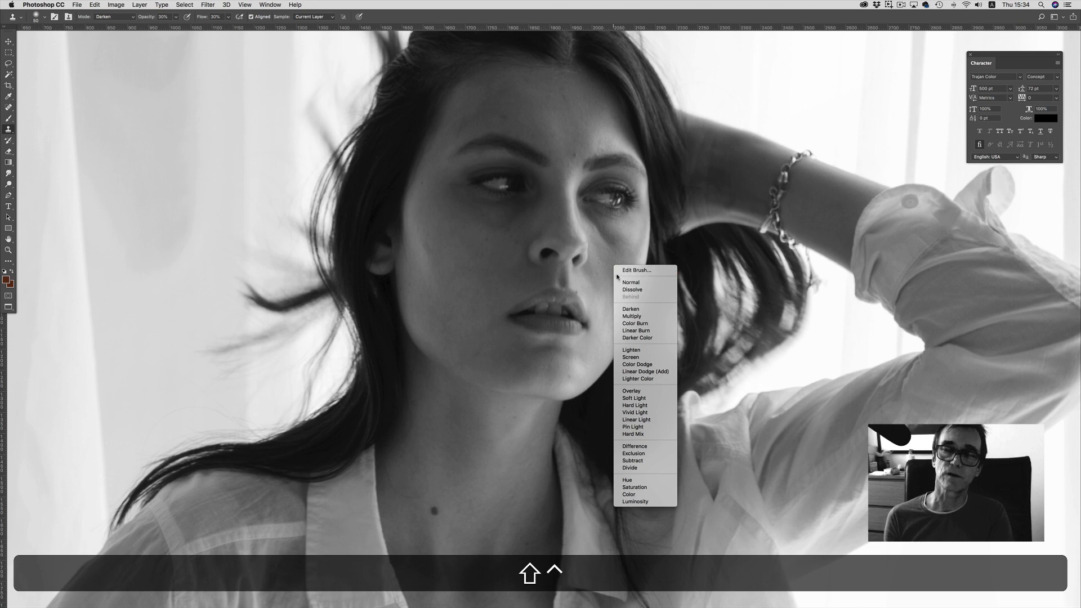
pyautogui.click(632, 350)
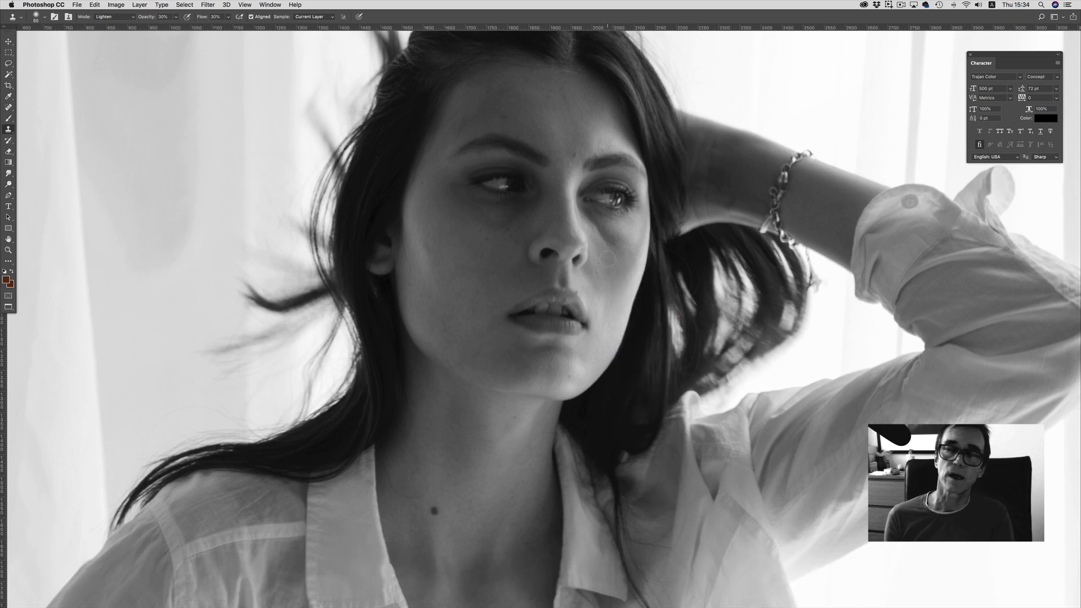
# - Clone lighter skin over the dark shadow beneath the eye and on the cheek beside the nose
pyautogui.press('alt')
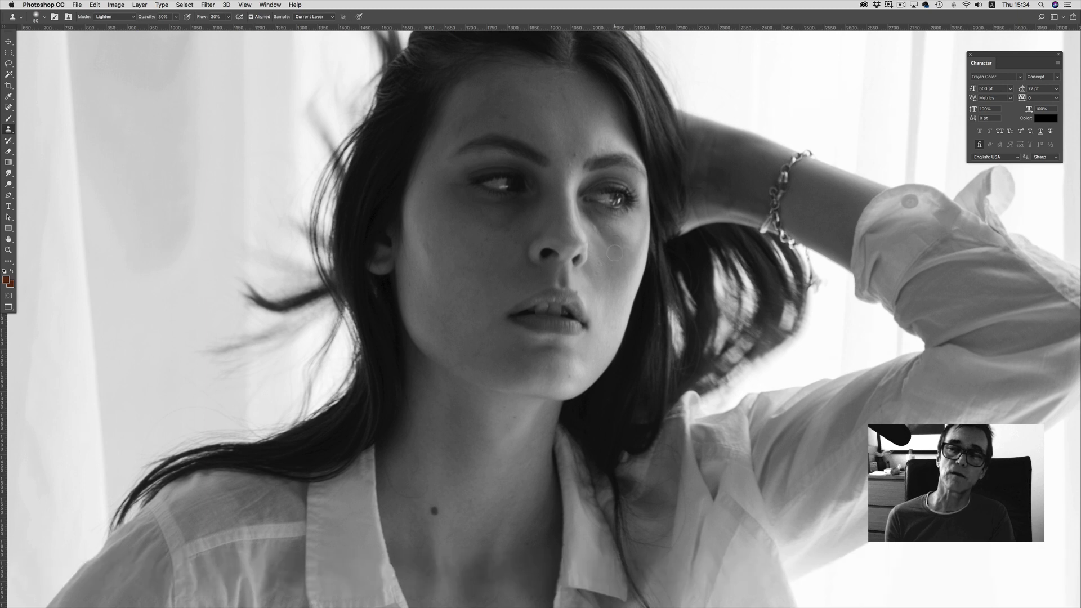
pyautogui.press('alt')
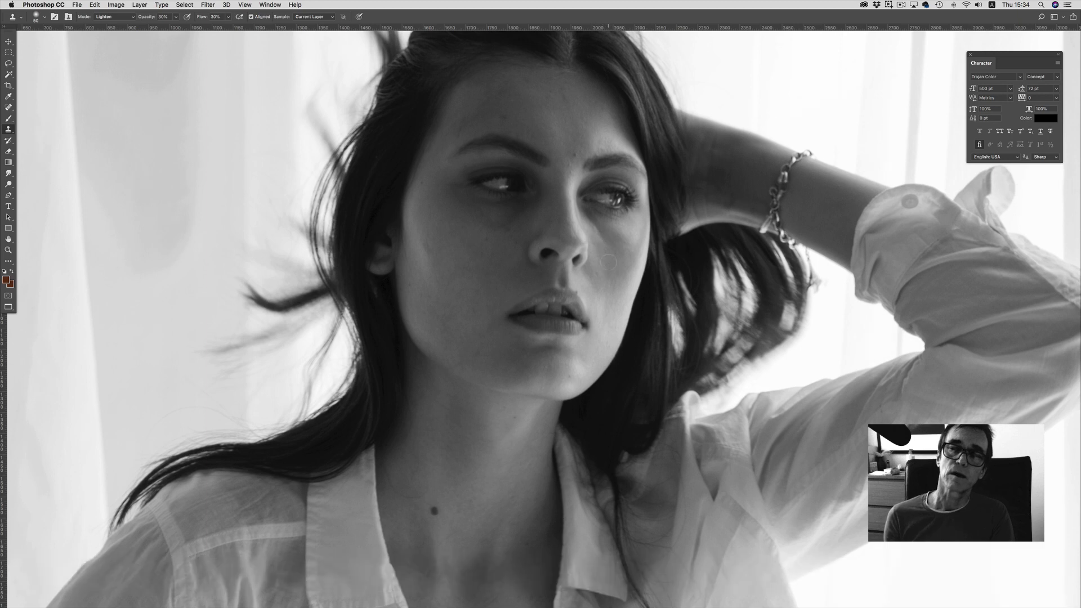
pyautogui.press('alt')
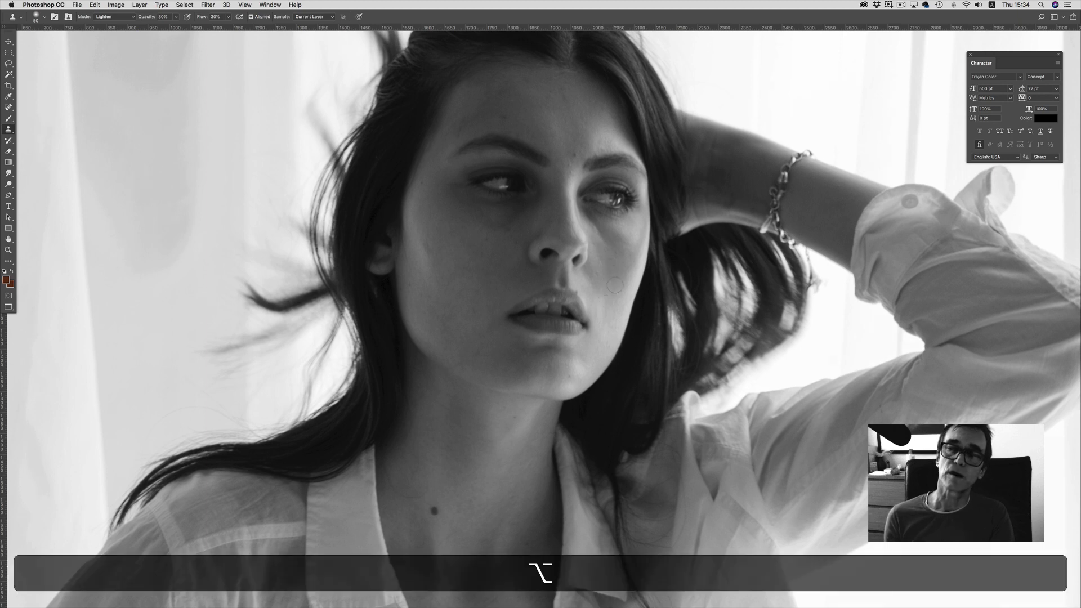
pyautogui.press('alt')
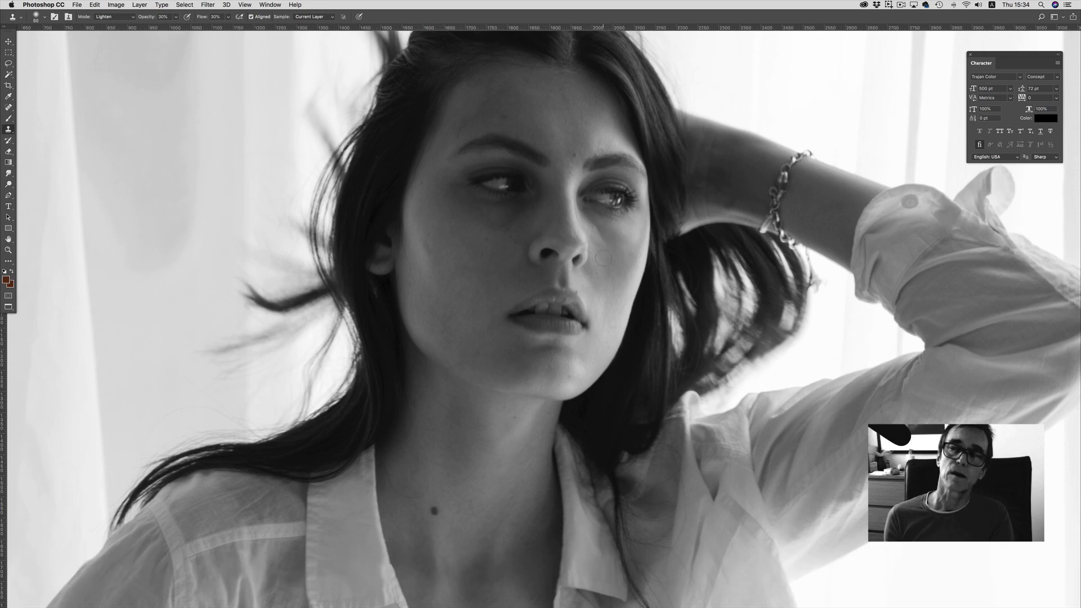
pyautogui.press('alt')
pyautogui.press('alt')
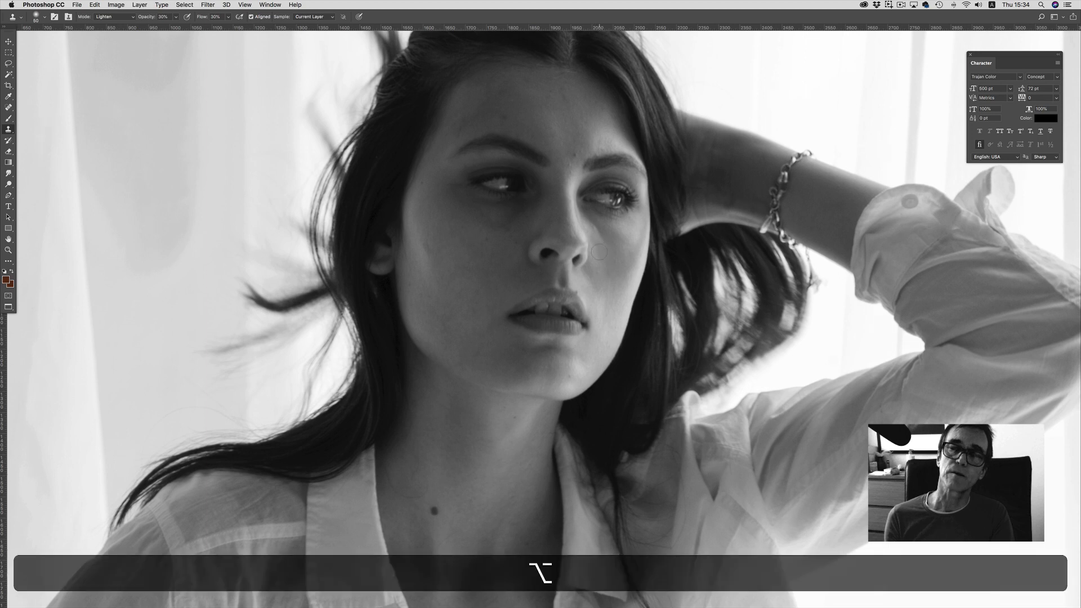
pyautogui.press('alt')
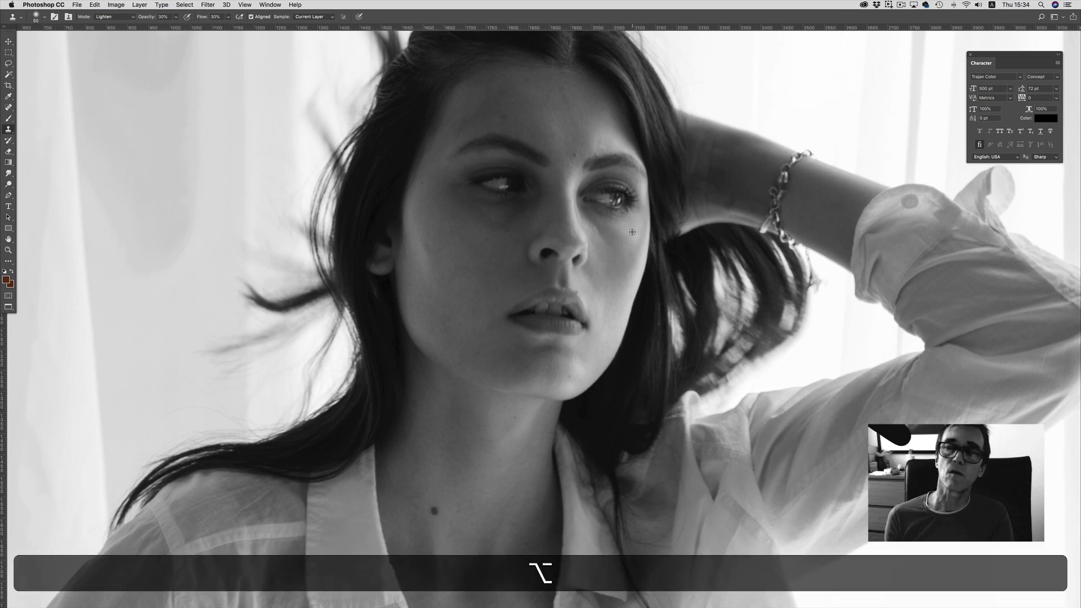
pyautogui.keyDown('alt'); pyautogui.click(634, 226); pyautogui.keyUp('alt')
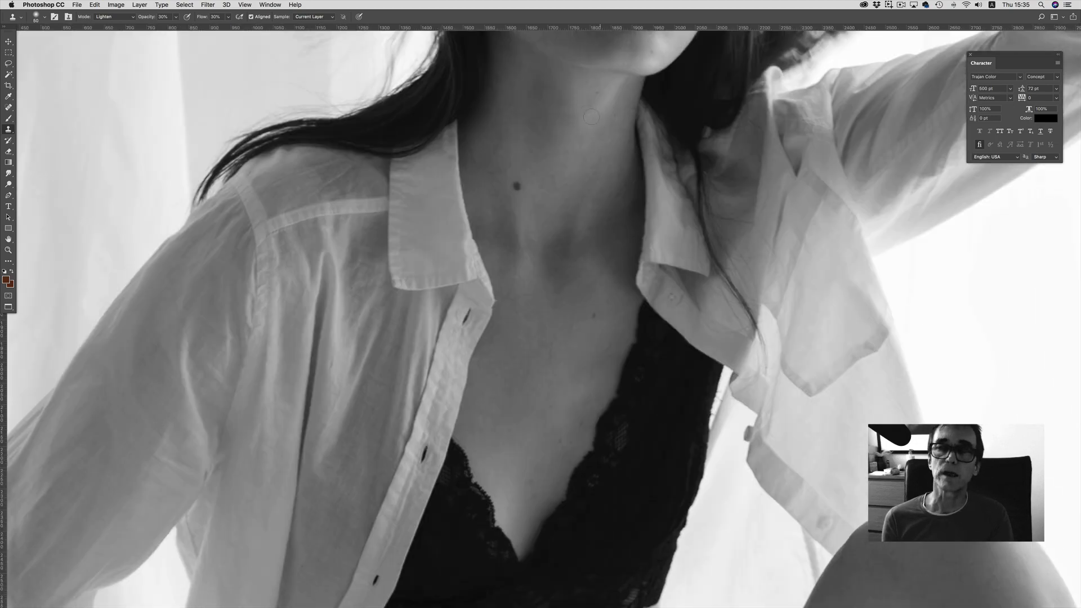
# - Clone lighter skin over the creases and dark patches on the neck down to the collarbone
pyautogui.press('alt')
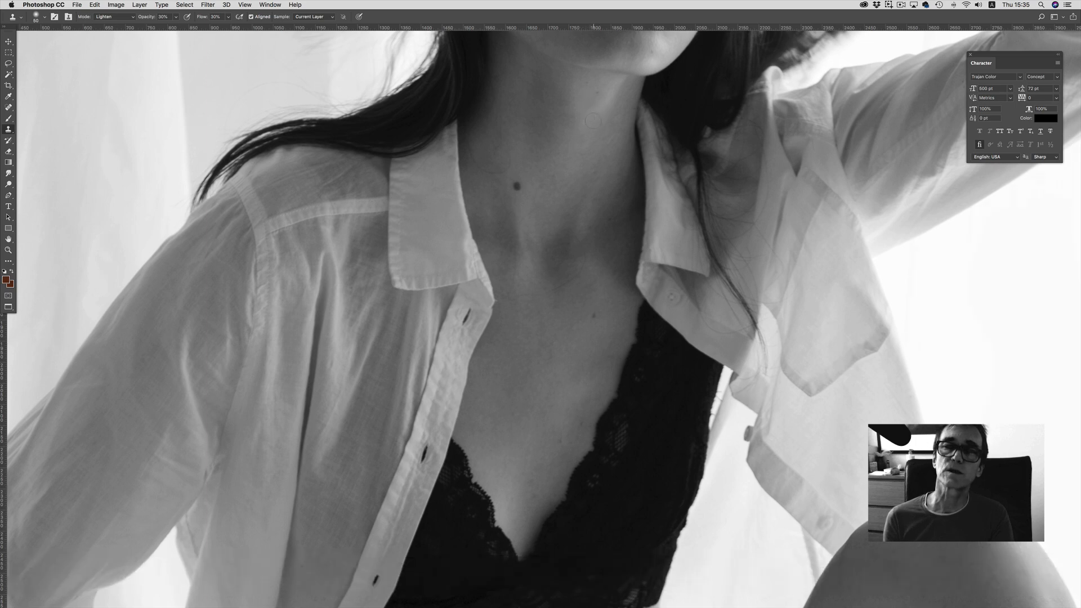
pyautogui.press('alt')
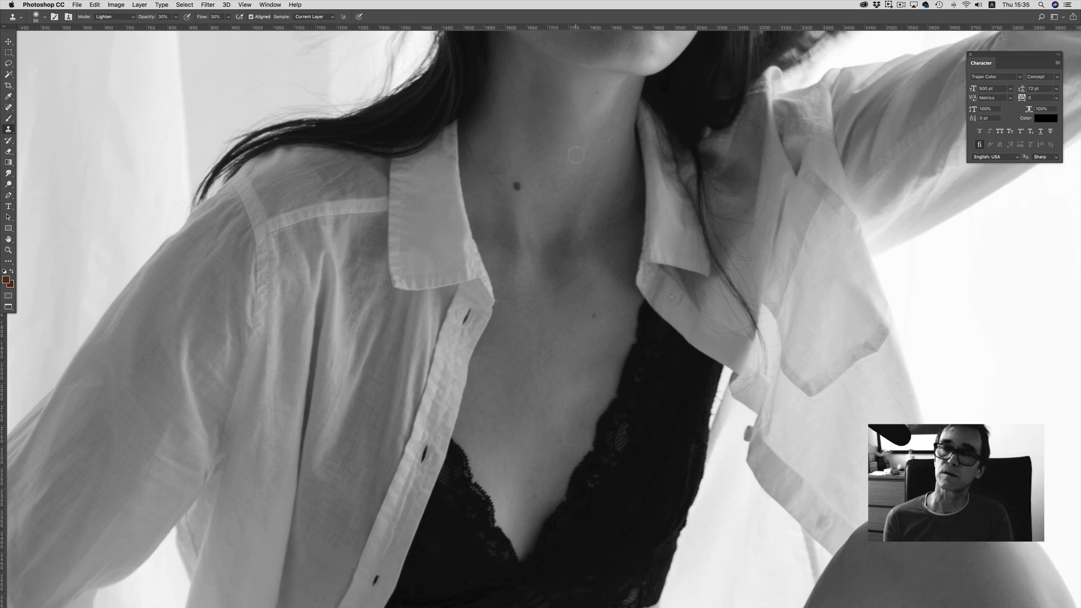
pyautogui.press('alt')
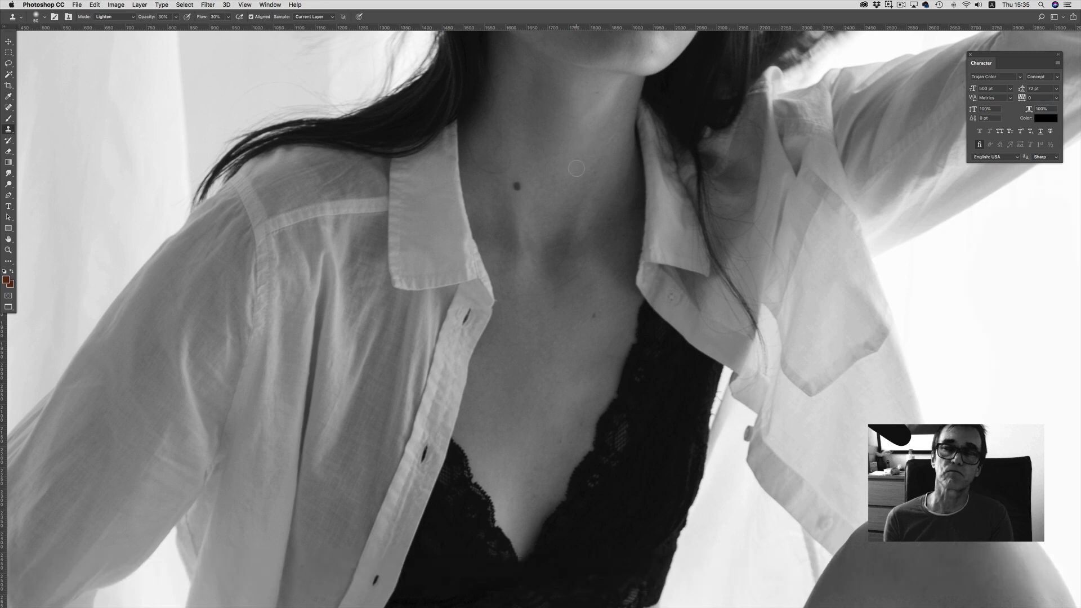
pyautogui.press('alt')
pyautogui.press('alt')
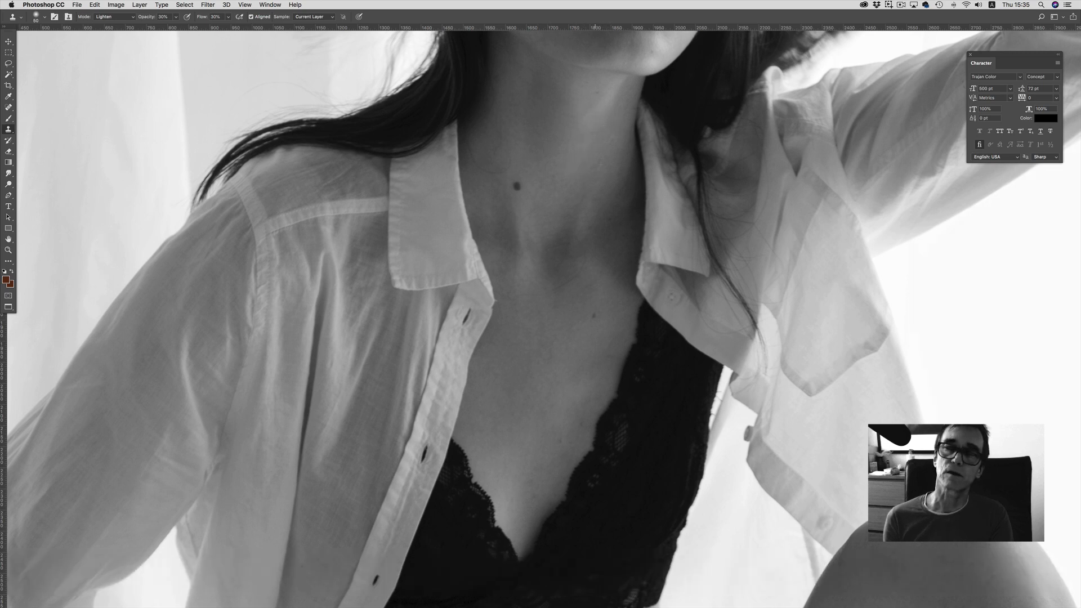
pyautogui.press('alt')
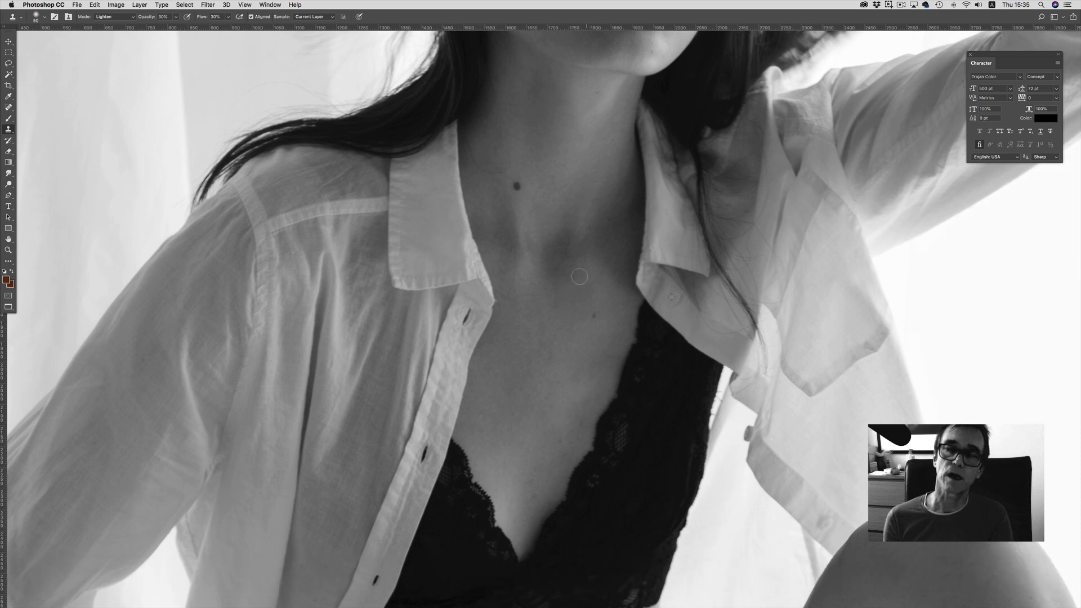
pyautogui.press('alt')
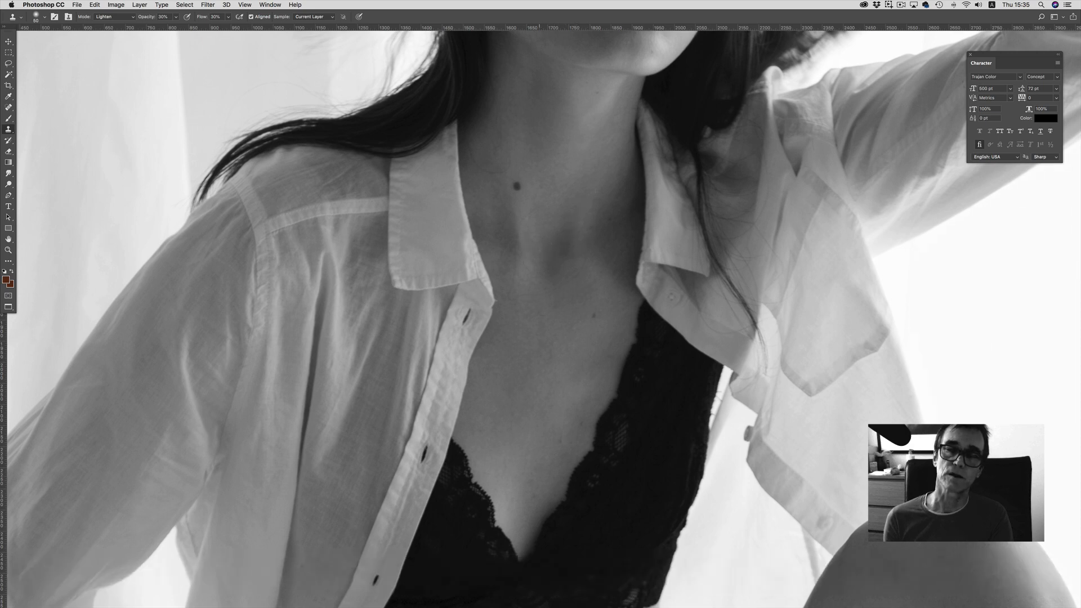
# - Clone away the dark mark on the upright leg's ankle and heal the small spot beside it
pyautogui.press('space')
pyautogui.moveTo(555, 386); pyautogui.dragTo(494, 162)
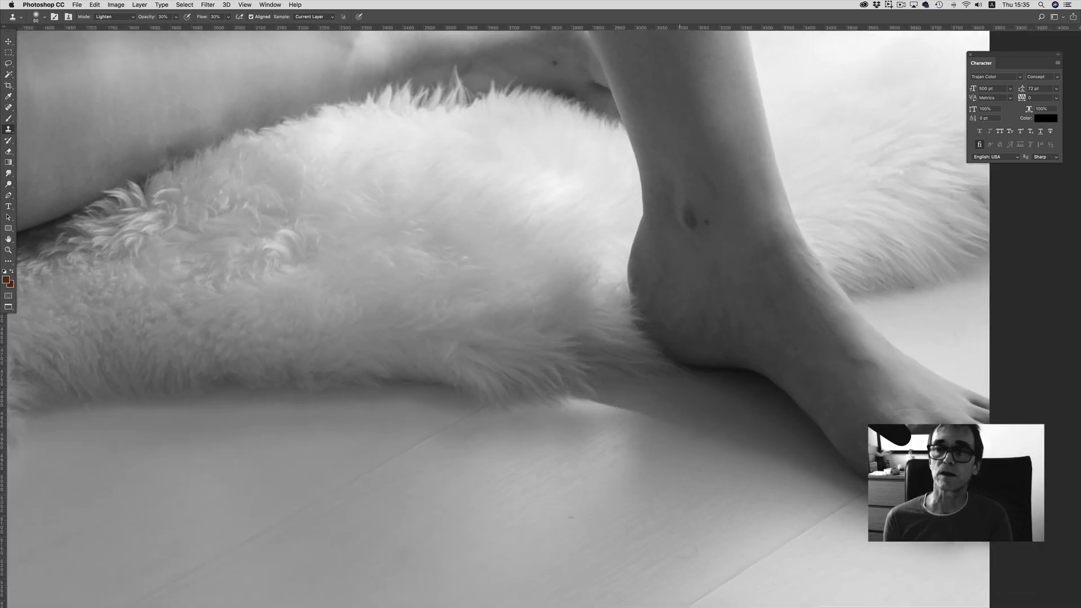
pyautogui.keyDown('alt'); pyautogui.click(696, 237); pyautogui.keyUp('alt')
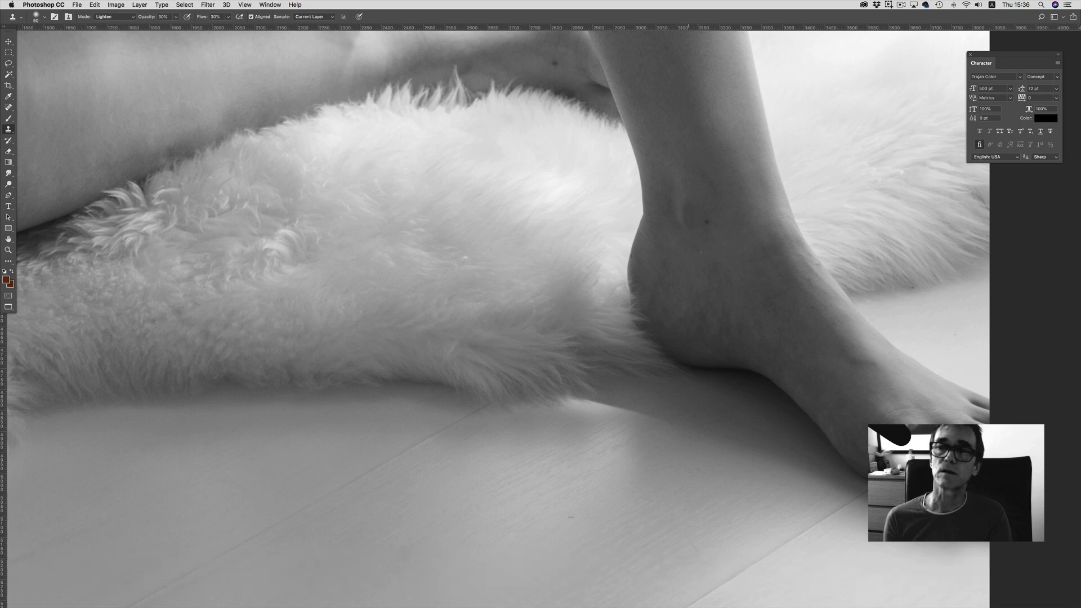
pyautogui.keyDown('alt'); pyautogui.click(687, 211); pyautogui.keyUp('alt')
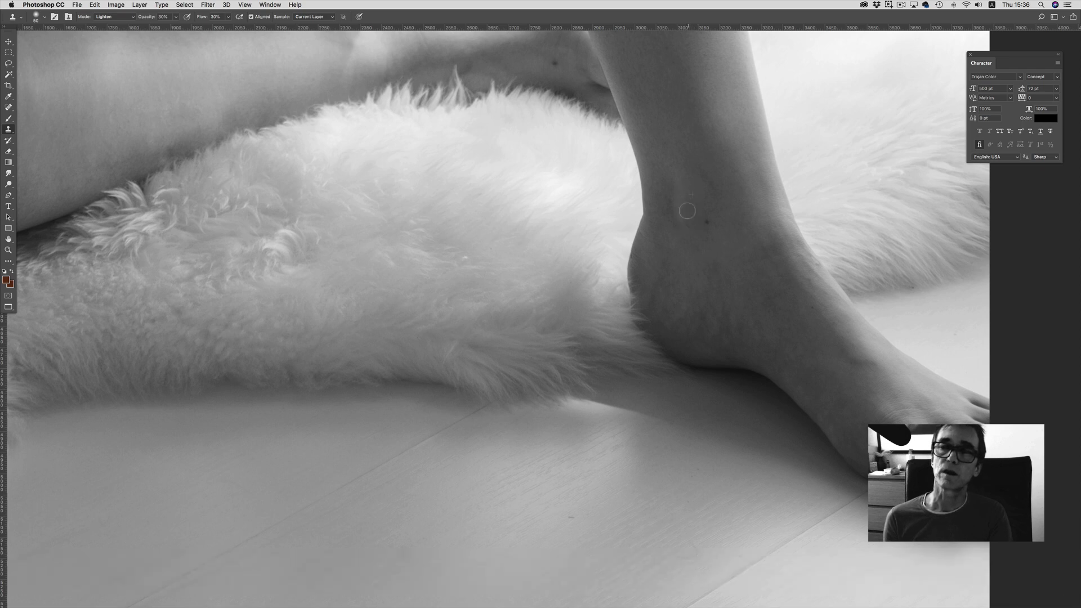
pyautogui.press('j')
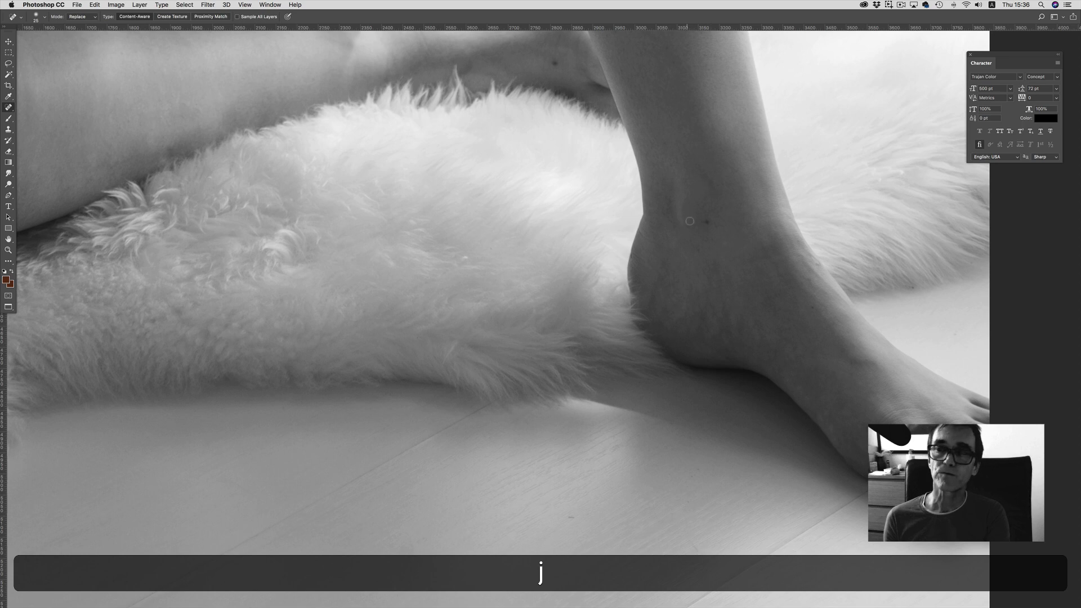
pyautogui.click(707, 222)
# - Heal the dark spot and the small marks on the folded leg's foot
pyautogui.press('space')
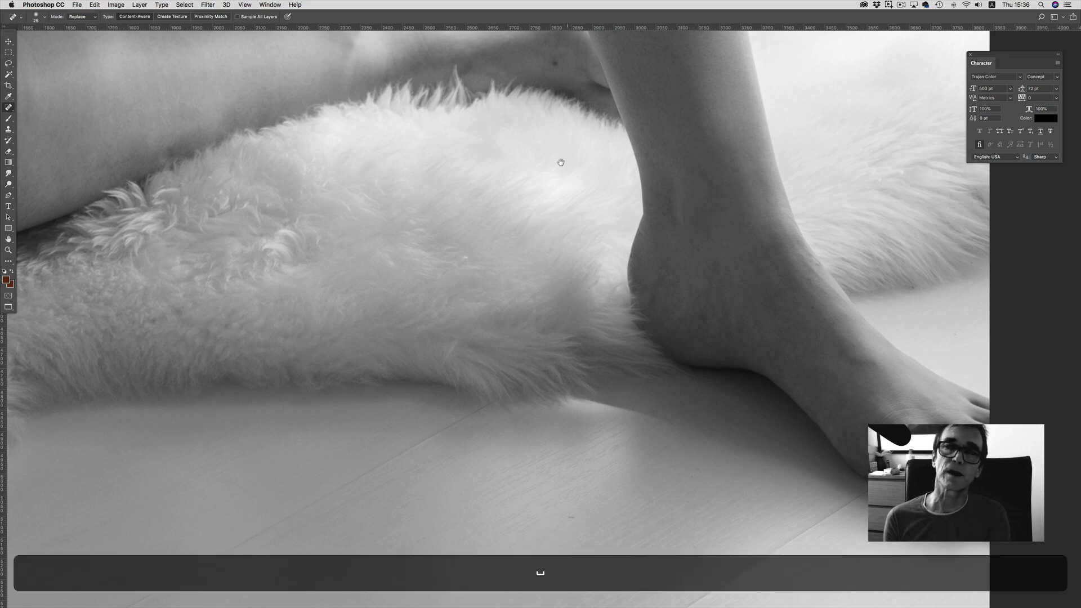
pyautogui.moveTo(561, 162); pyautogui.dragTo(575, 303)
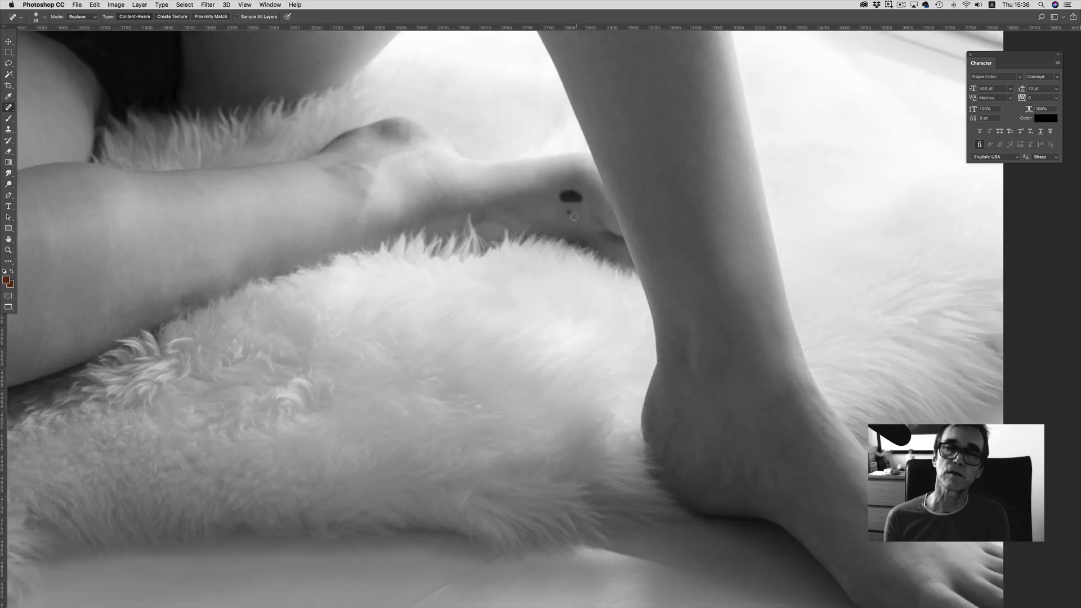
pyautogui.click(570, 196)
pyautogui.moveTo(493, 208); pyautogui.dragTo(479, 220)
# - Heal the remaining small marks along the folded leg's calf with the Spot Healing Brush
pyautogui.press('space')
pyautogui.moveTo(264, 228); pyautogui.dragTo(570, 172)
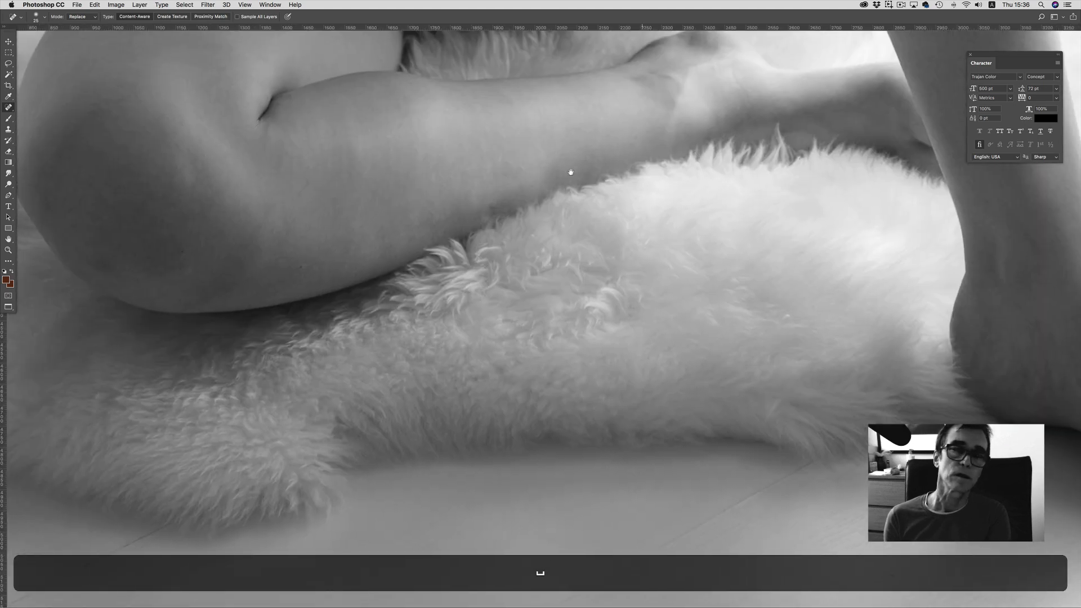
pyautogui.moveTo(507, 163); pyautogui.dragTo(438, 175)
pyautogui.moveTo(418, 219); pyautogui.dragTo(358, 212)
pyautogui.moveTo(356, 149); pyautogui.dragTo(346, 162)
pyautogui.moveTo(302, 168); pyautogui.dragTo(302, 167)
# - Fit the whole photo in view to review the overall retouching
pyautogui.press('space')
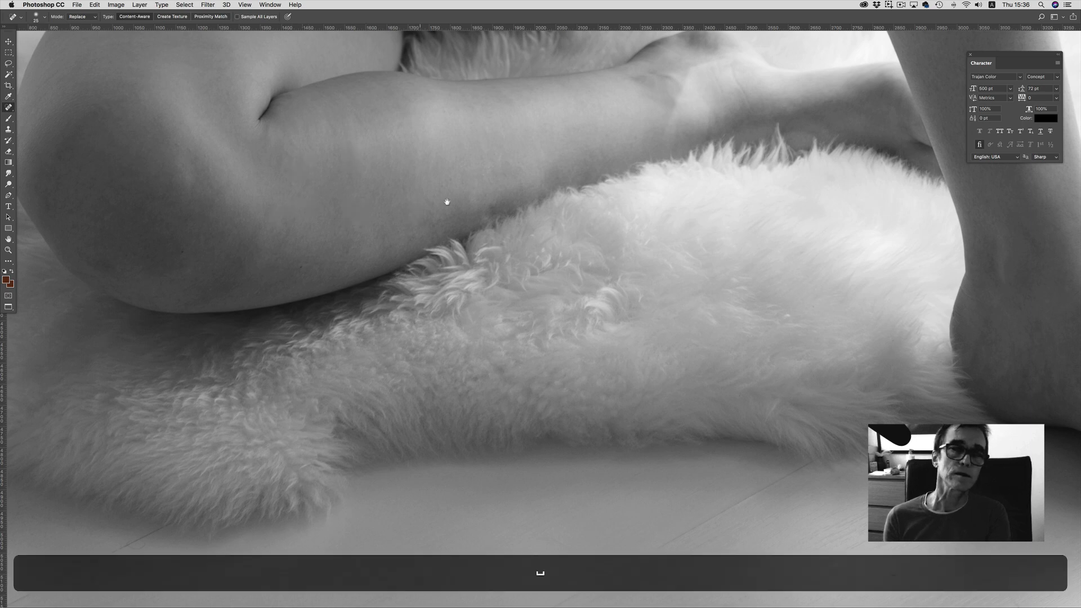
pyautogui.moveTo(447, 202); pyautogui.dragTo(568, 451)
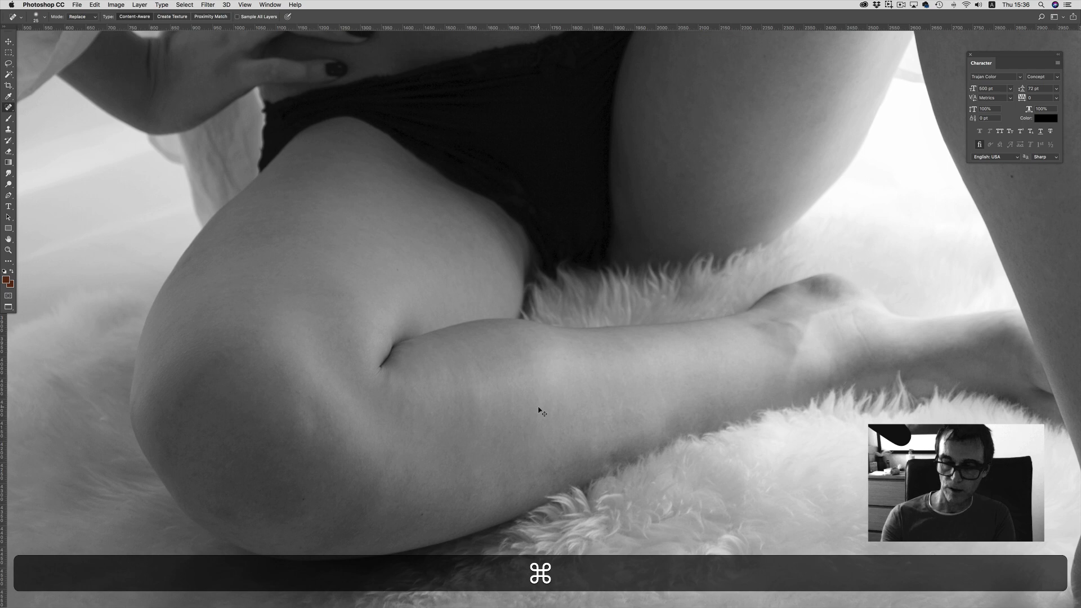
pyautogui.press('super+0')
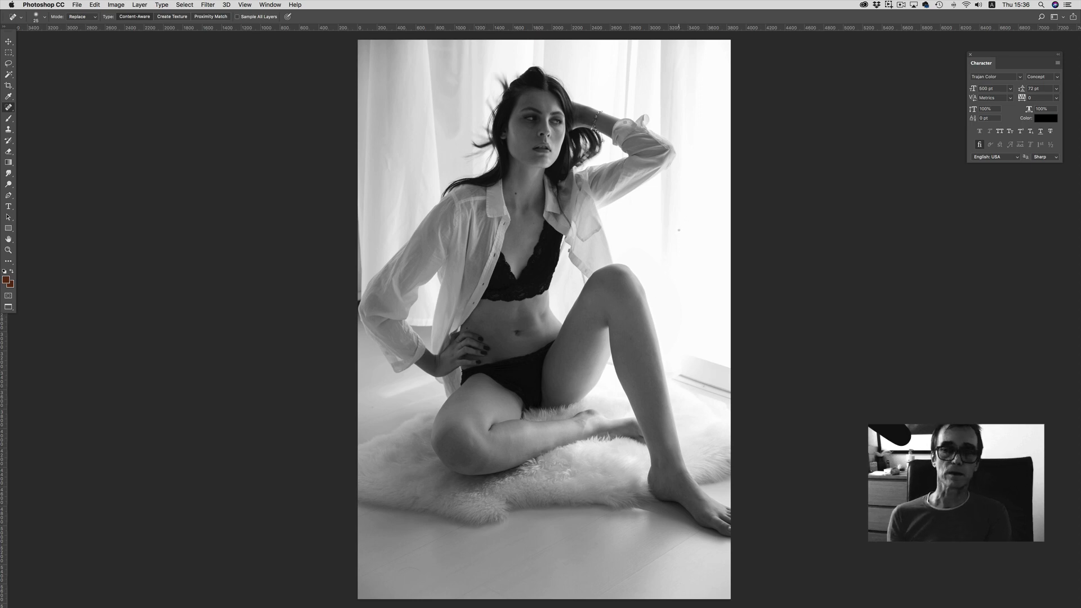
pyautogui.press('super')
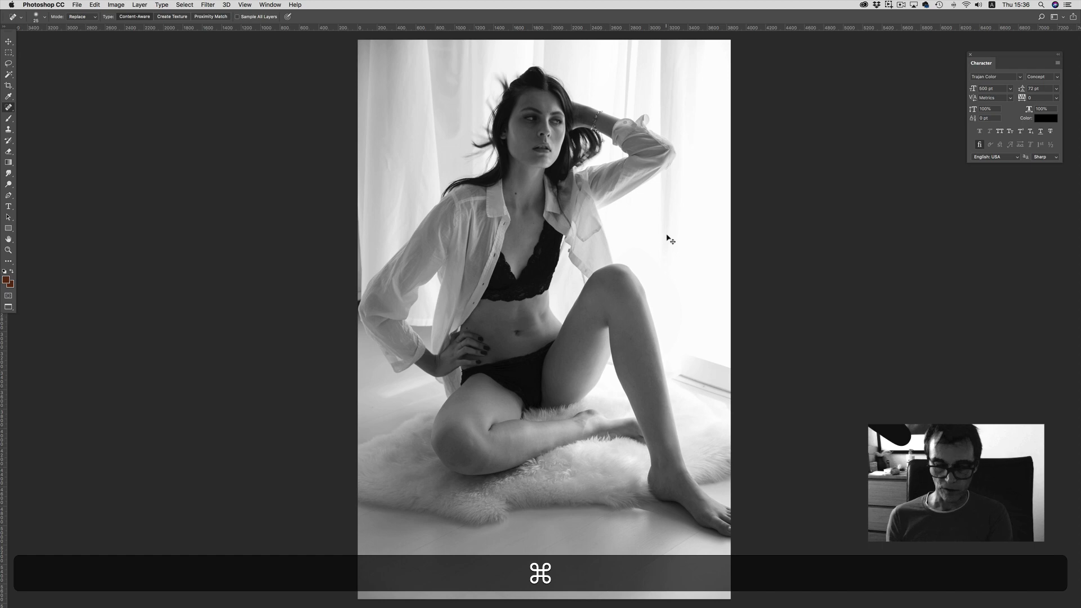
# - Save the retouched photo, close it, and switch to Lightroom Classic
pyautogui.press('super+s')
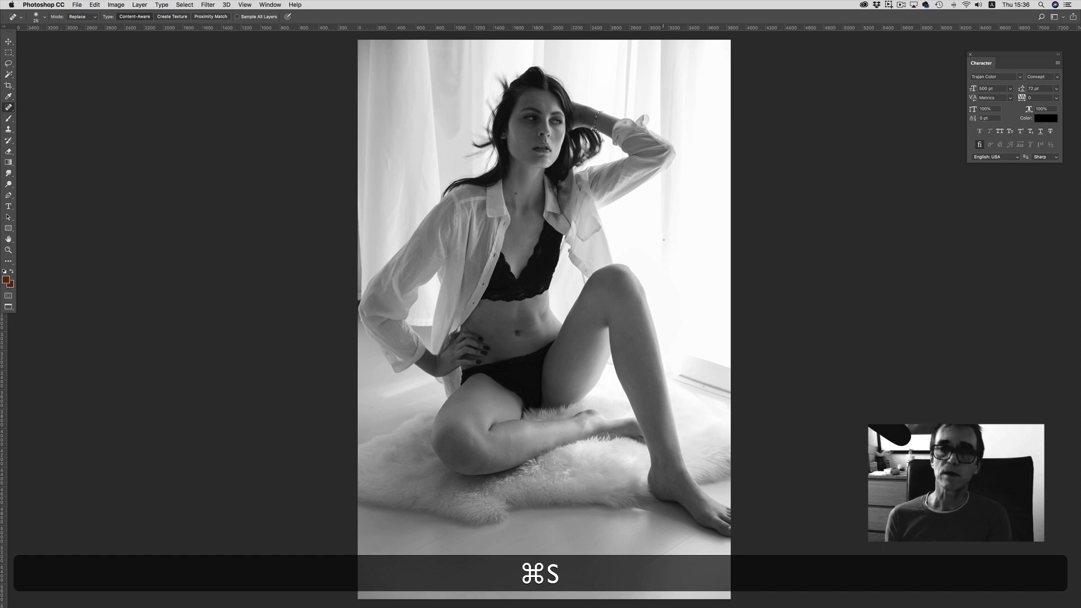
pyautogui.press('super+w')
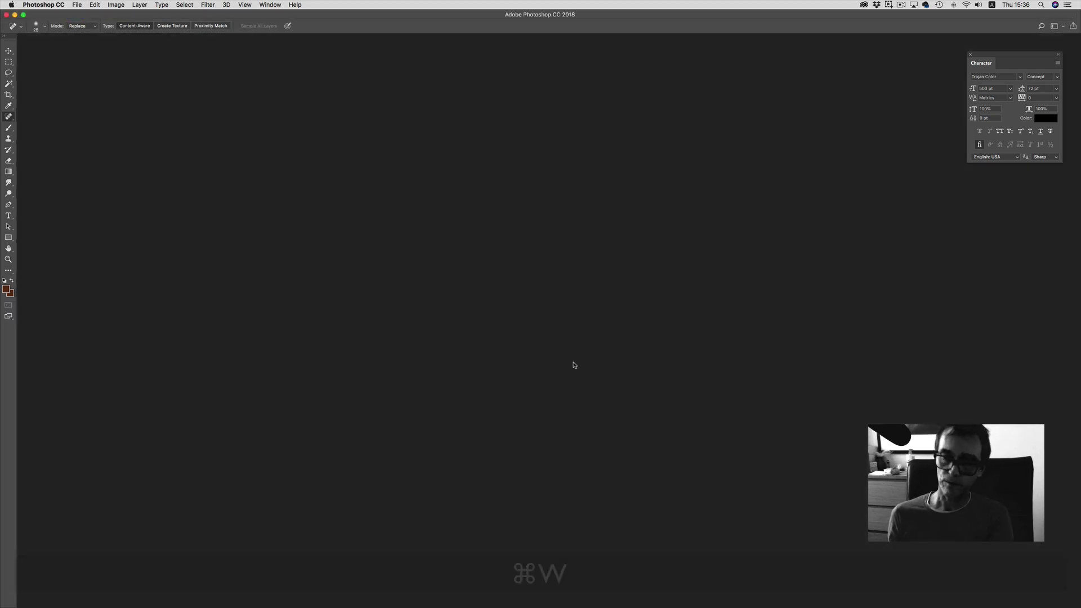
pyautogui.moveTo(498, 591)
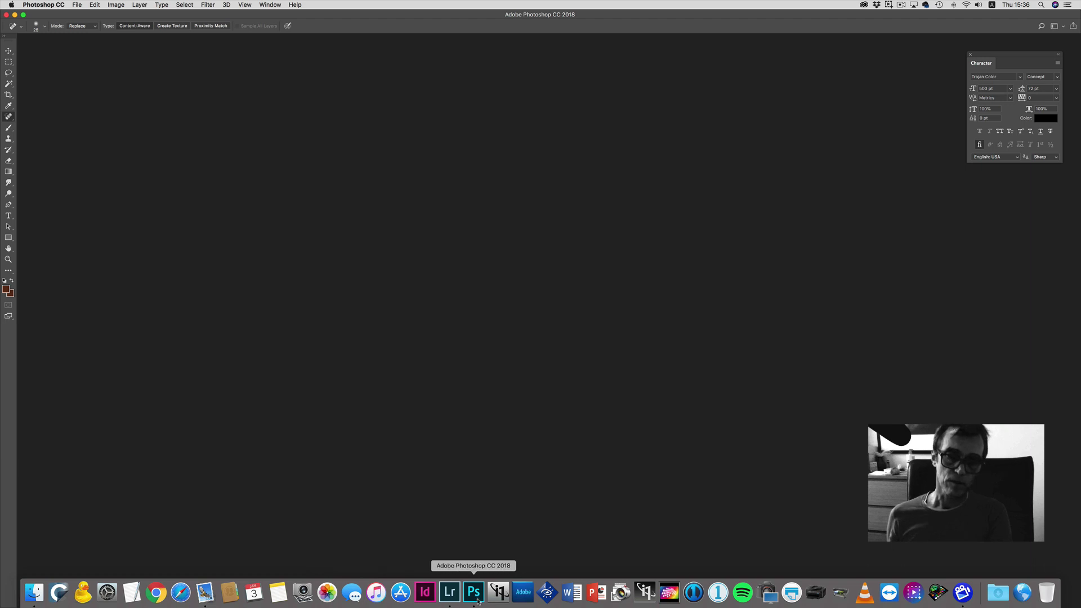
pyautogui.click(448, 603)
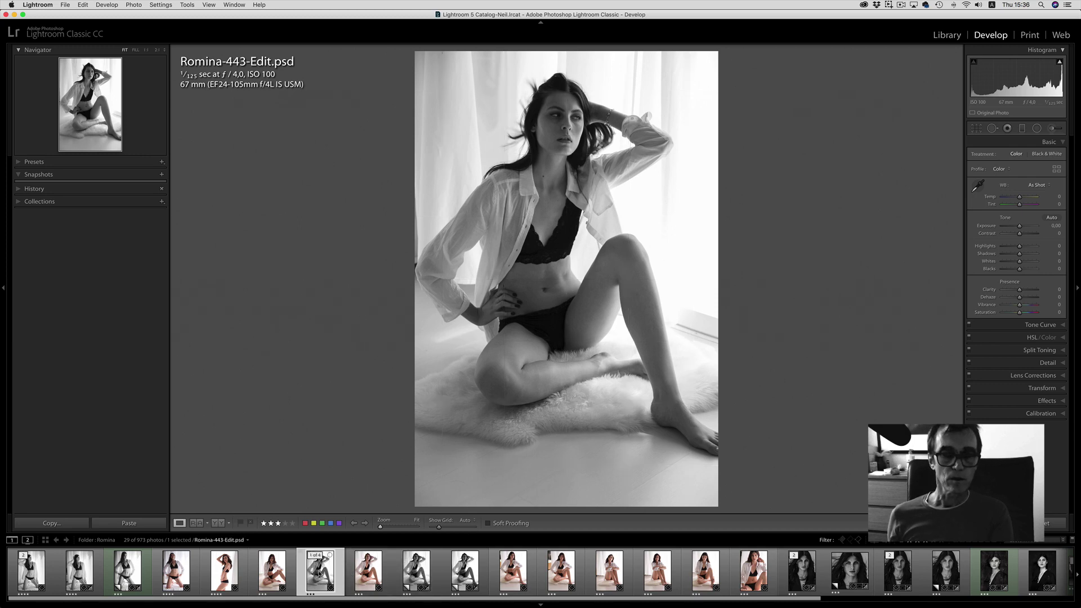
# - Select the retouched PSD together with virtual Copy 1 in the Library grid and compare them side by side
pyautogui.press('g')
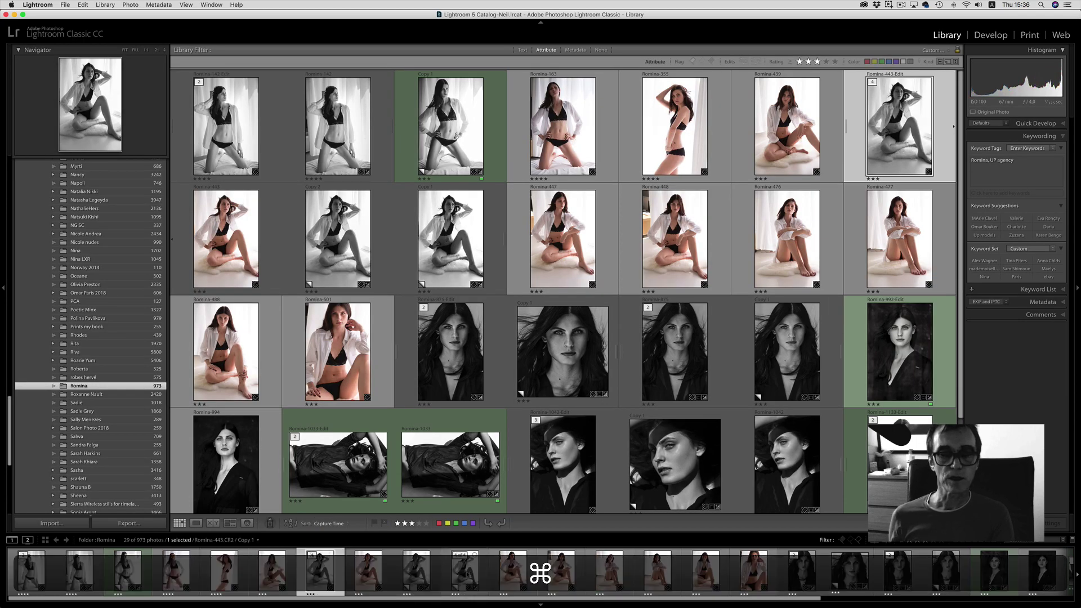
pyautogui.keyDown('super'); pyautogui.click(450, 239); pyautogui.keyUp('super')
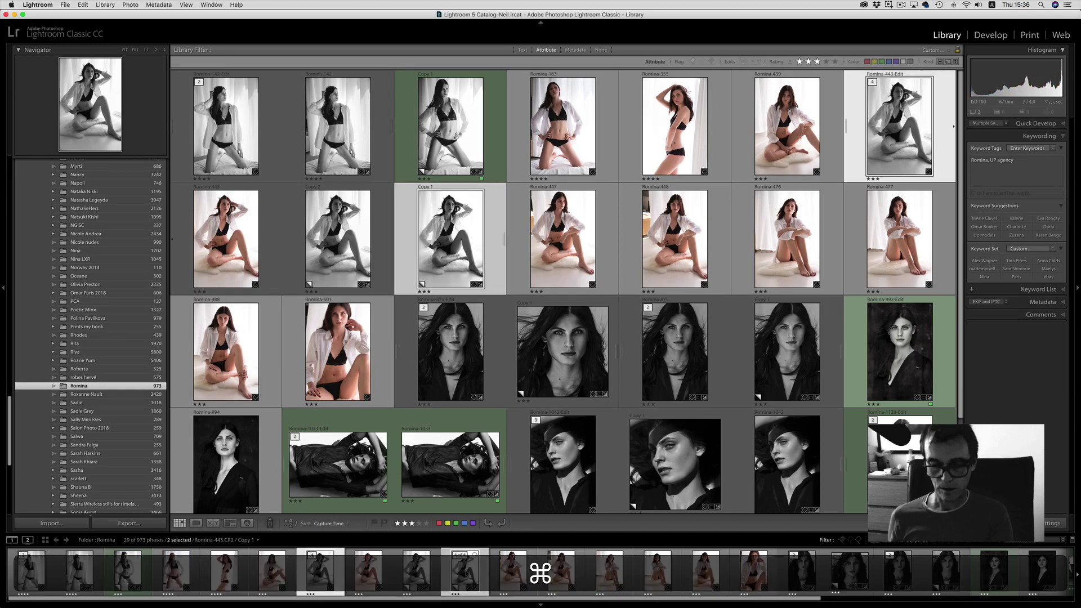
pyautogui.press('c')
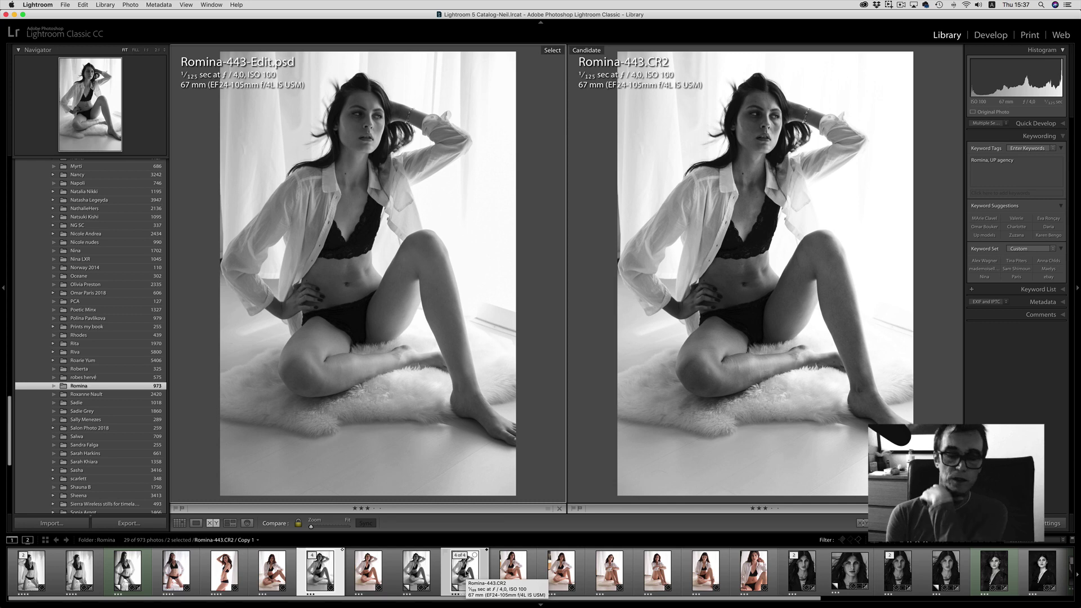
# - Replace the comparison candidate with virtual Copy 2 by adding it to the selection and deselecting Copy 1
pyautogui.hotkey('shift', '[')
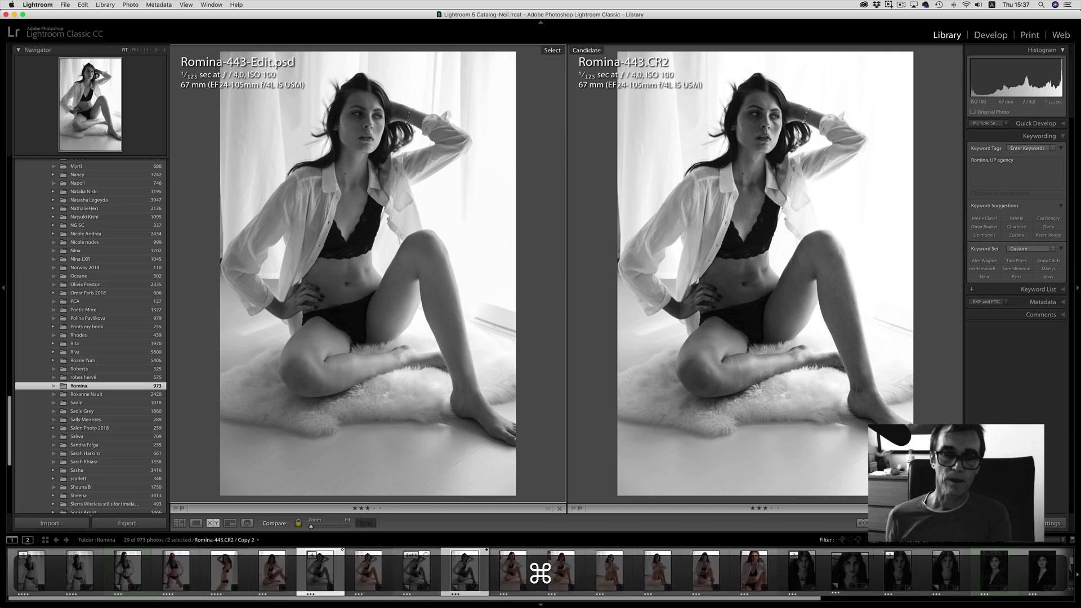
pyautogui.keyDown('super'); pyautogui.click(417, 571); pyautogui.keyUp('super')
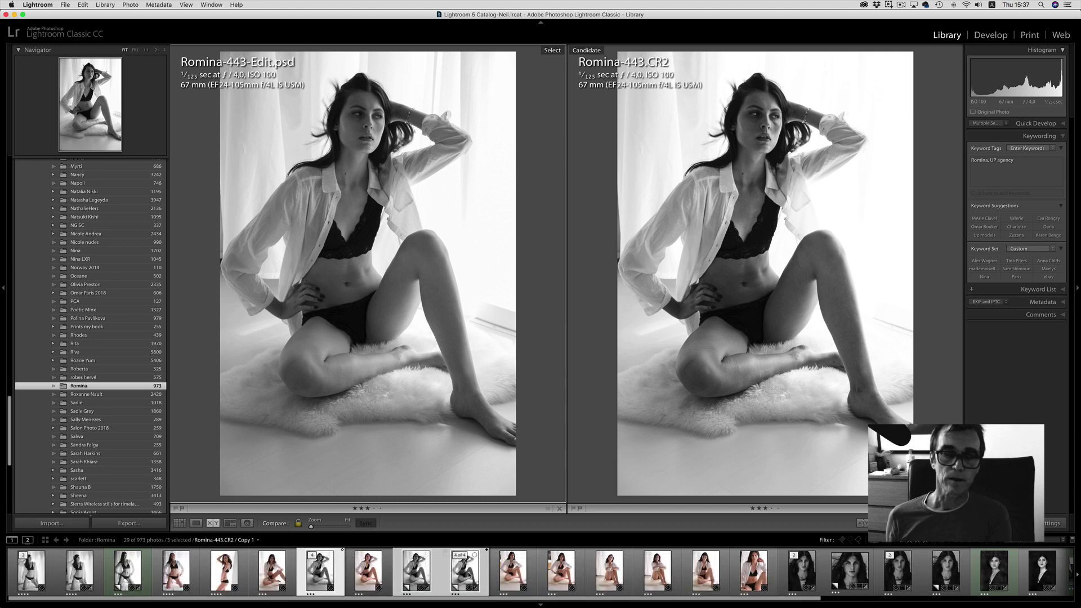
pyautogui.keyDown('super'); pyautogui.click(466, 571); pyautogui.keyUp('super')
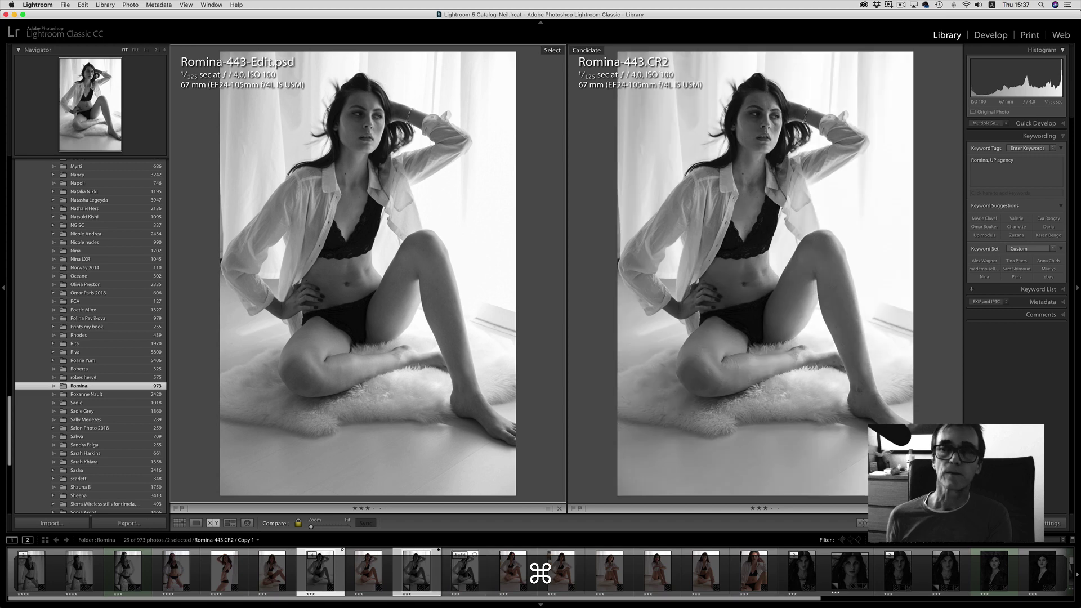